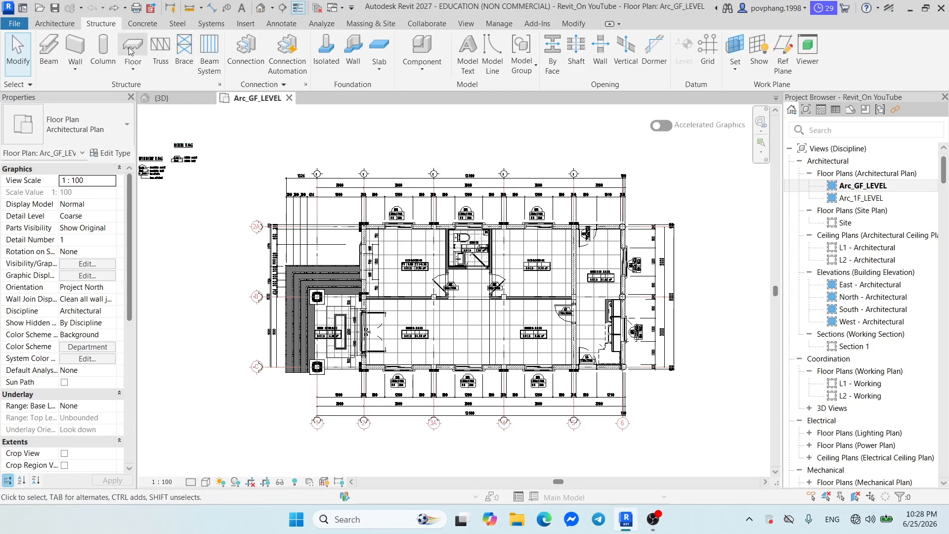
- Start a structural floor on the ground-floor plan using the Concrete 100mm floor type
{"action": "left_click", "coordinate": [132, 72]}
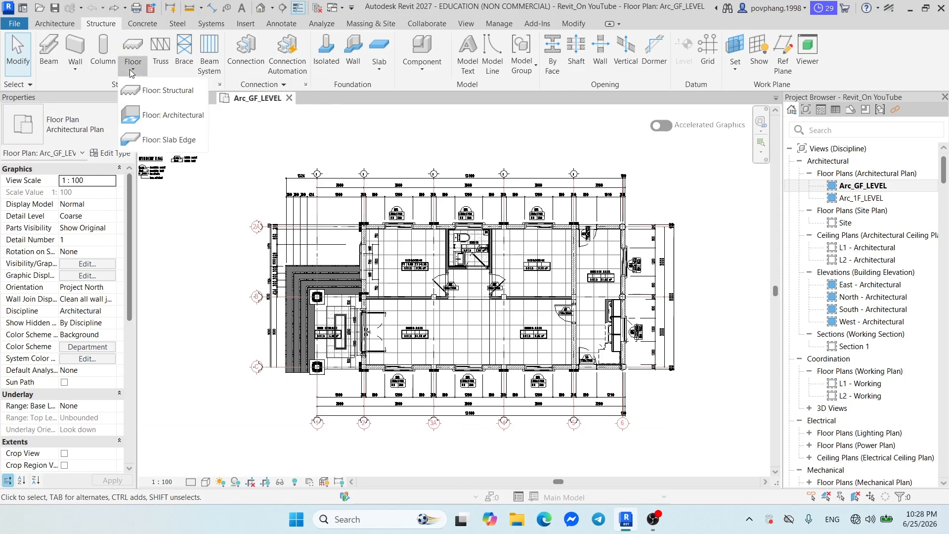
{"action": "left_click", "coordinate": [168, 94]}
{"action": "left_click", "coordinate": [121, 119]}
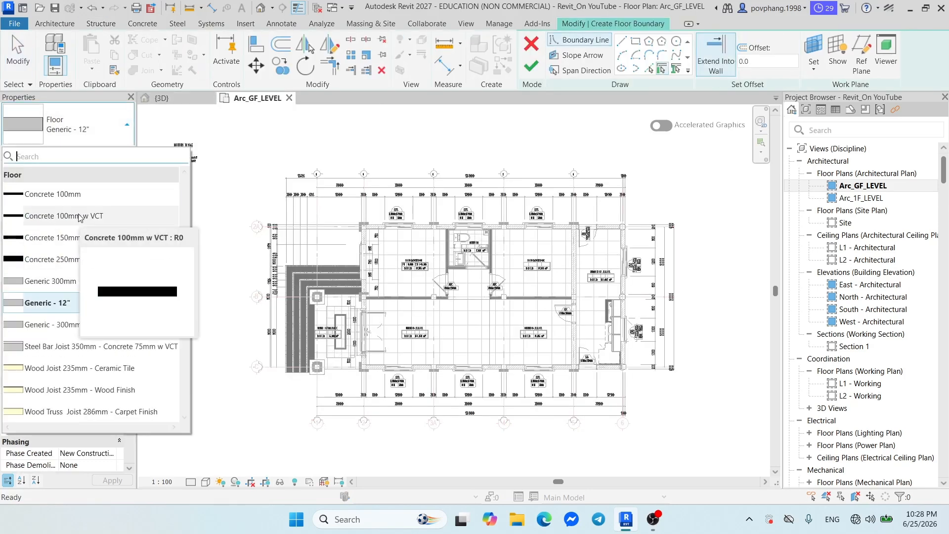
{"action": "mouse_move", "coordinate": [121, 198]}
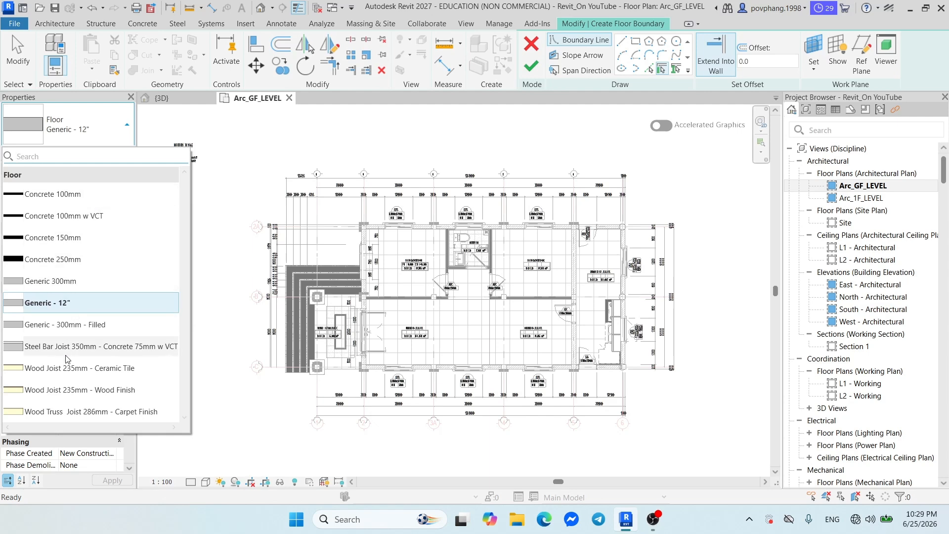
{"action": "mouse_move", "coordinate": [45, 198]}
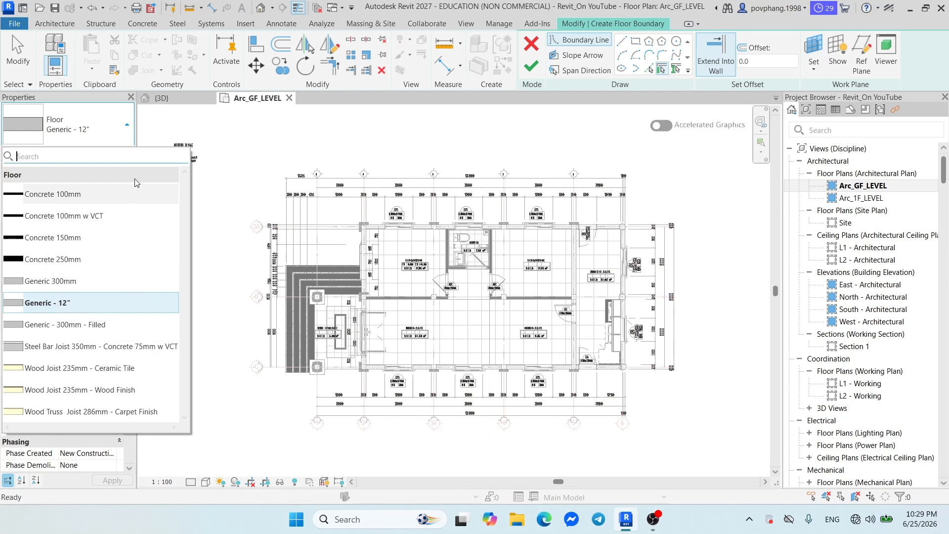
{"action": "left_click", "coordinate": [86, 197]}
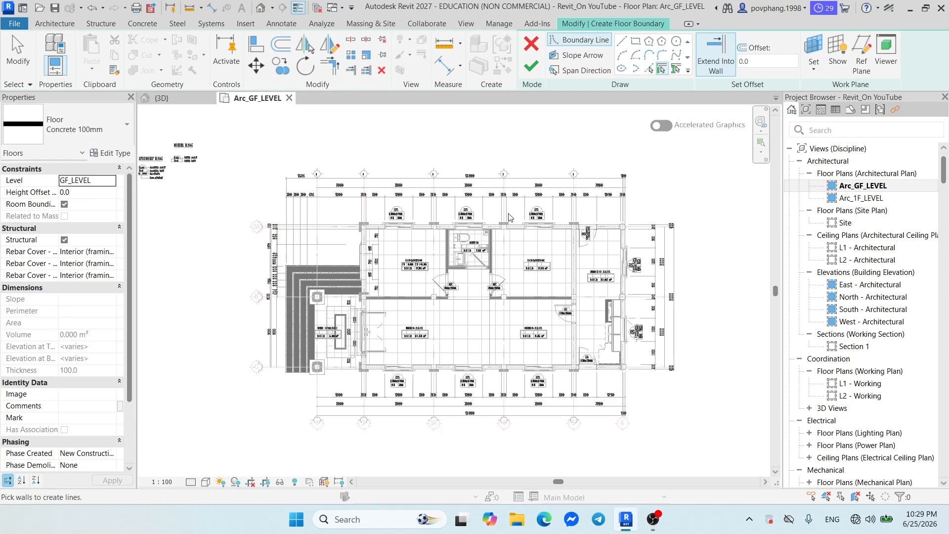
- Rename the Concrete 100mm floor type to Floor Concrete 120mm
{"action": "left_click", "coordinate": [117, 154]}
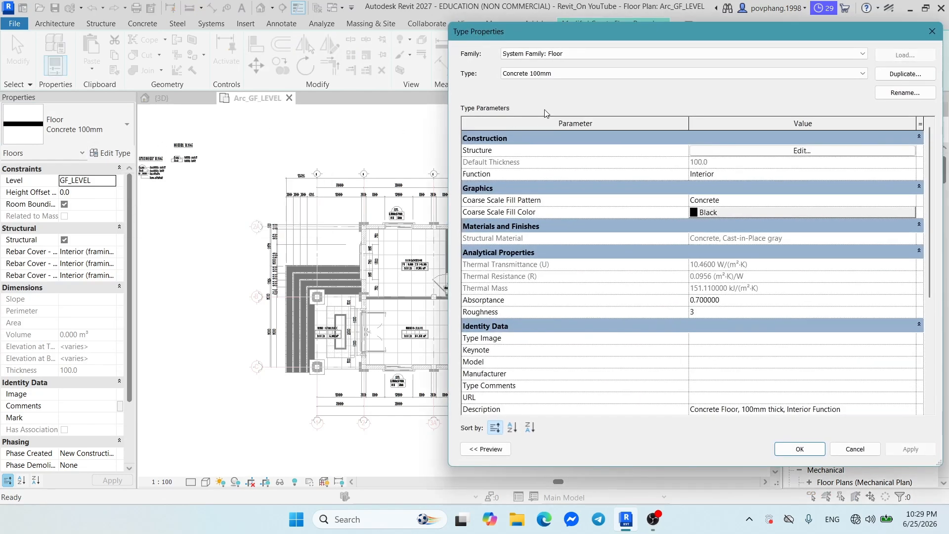
{"action": "left_click_drag", "start_coordinate": [568, 33], "coordinate": [352, 13]}
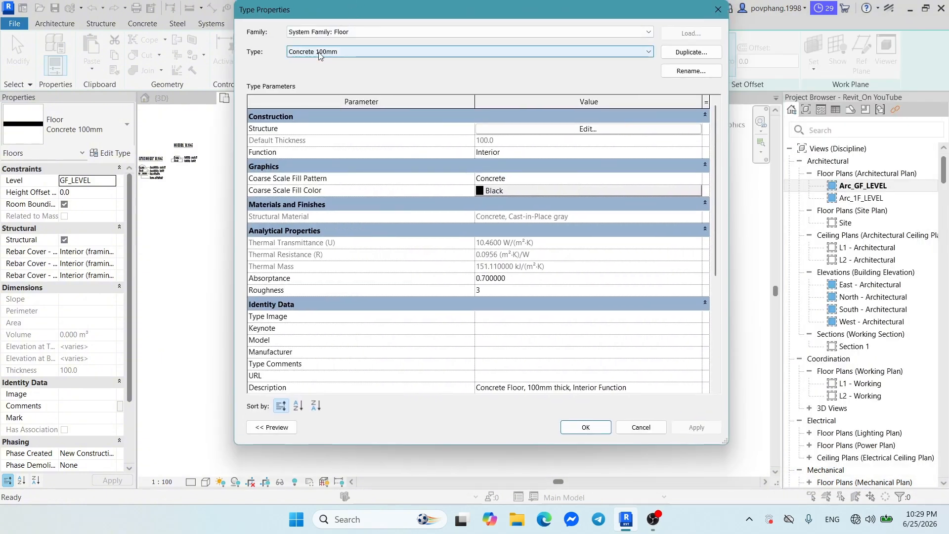
{"action": "left_click", "coordinate": [690, 72]}
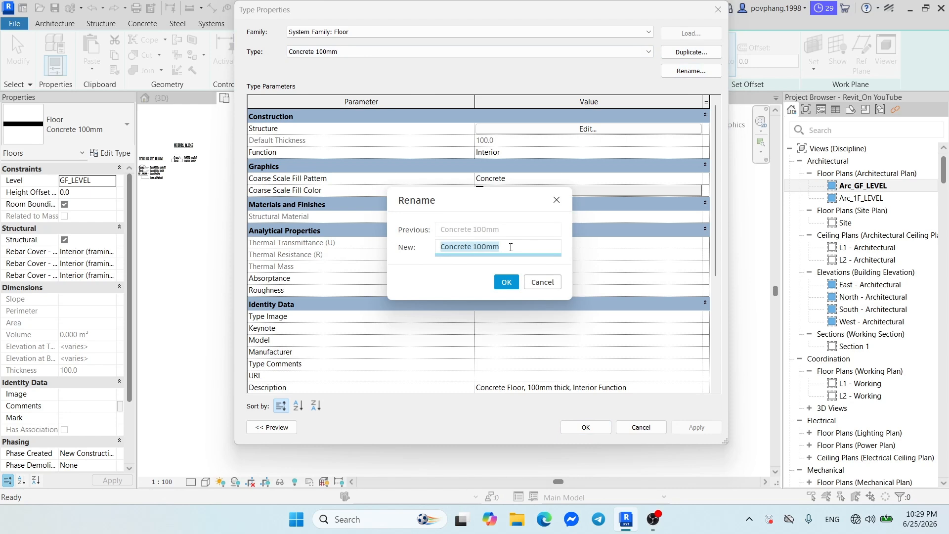
{"action": "type", "text": "Floor"}
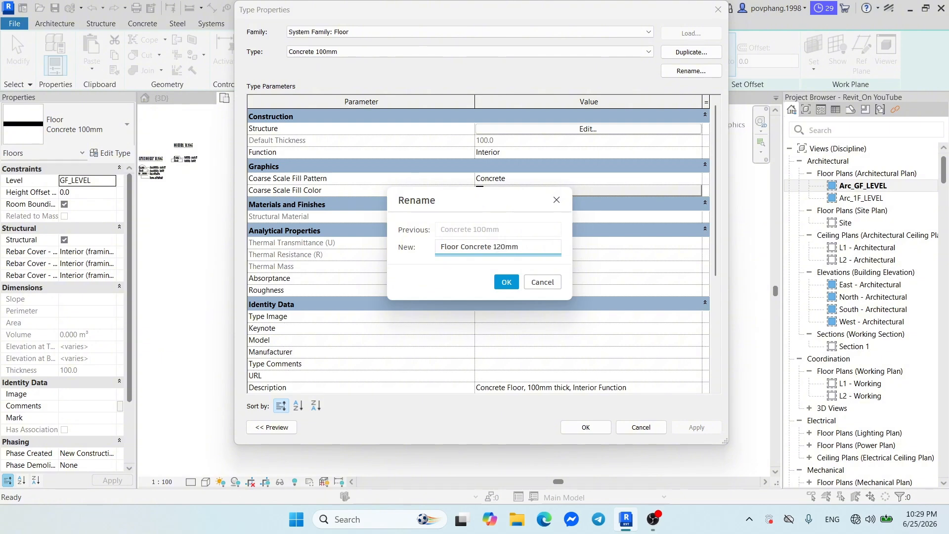
{"action": "left_click", "coordinate": [502, 284]}
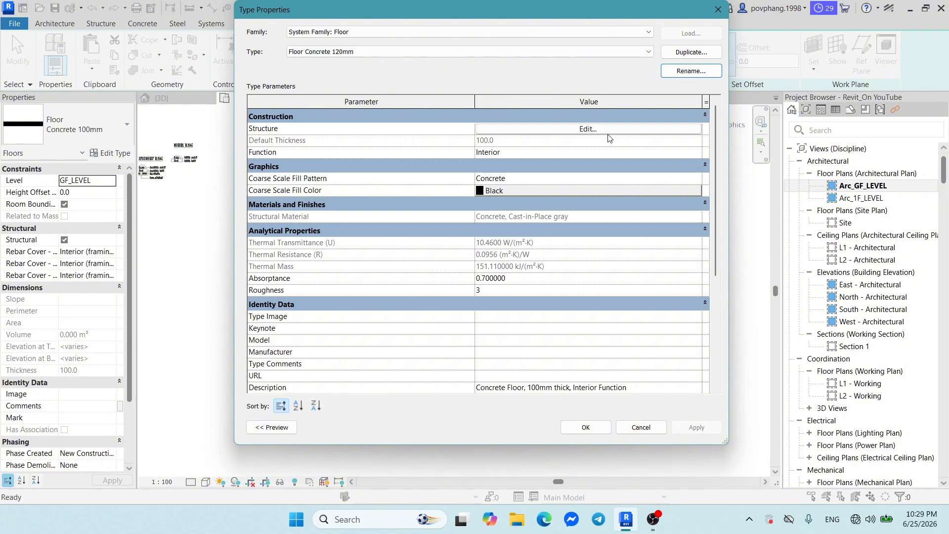
- Set the structure layer thickness of the Floor Concrete 120mm type to 120 mm and apply the type changes
{"action": "left_click", "coordinate": [587, 133]}
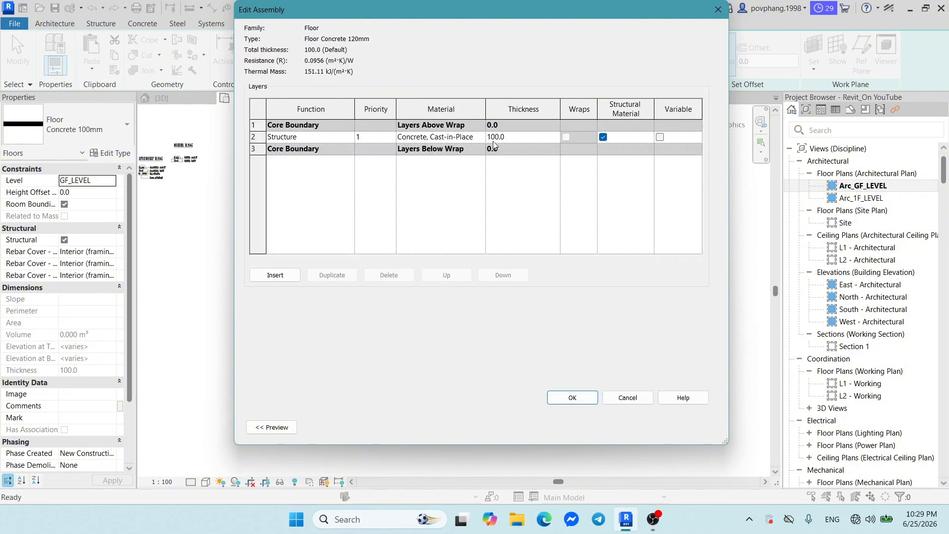
{"action": "left_click", "coordinate": [520, 139]}
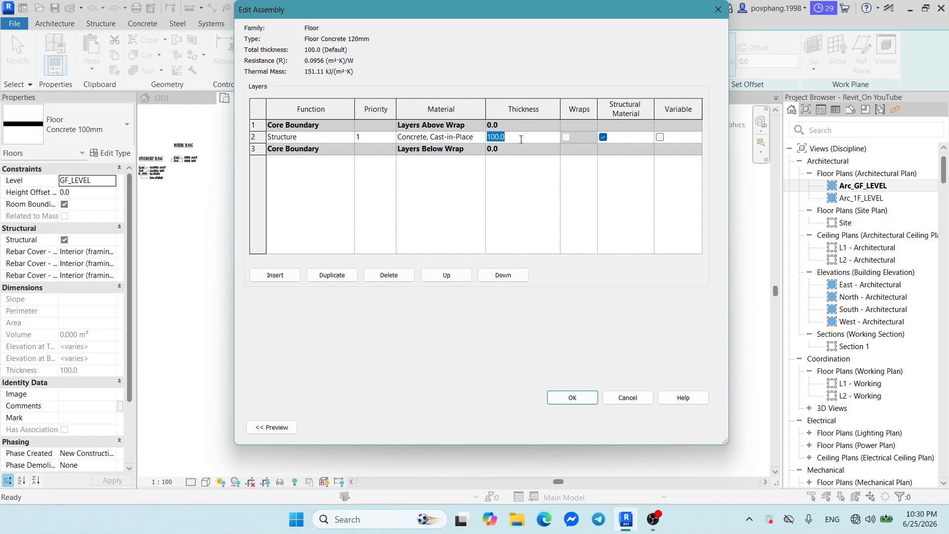
{"action": "type", "text": "120"}
{"action": "left_click", "coordinate": [571, 396]}
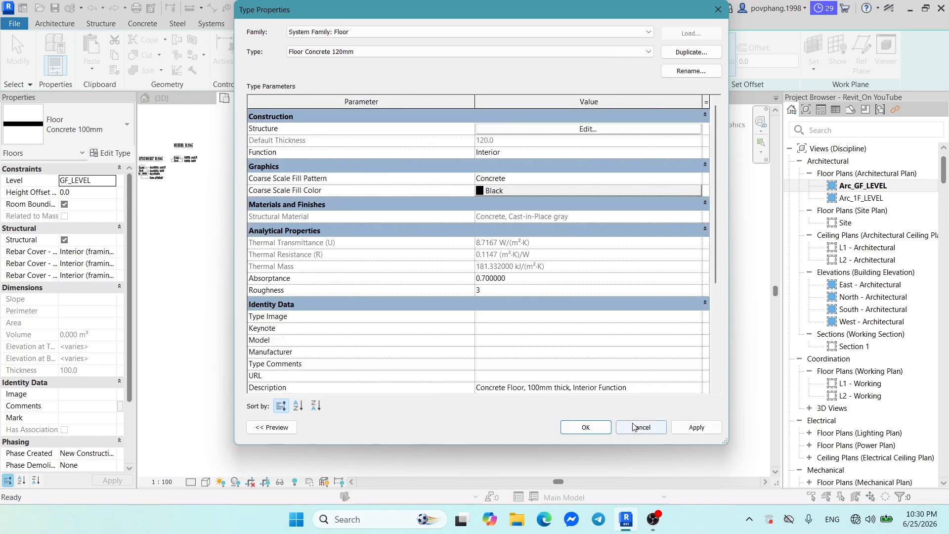
{"action": "left_click", "coordinate": [692, 427]}
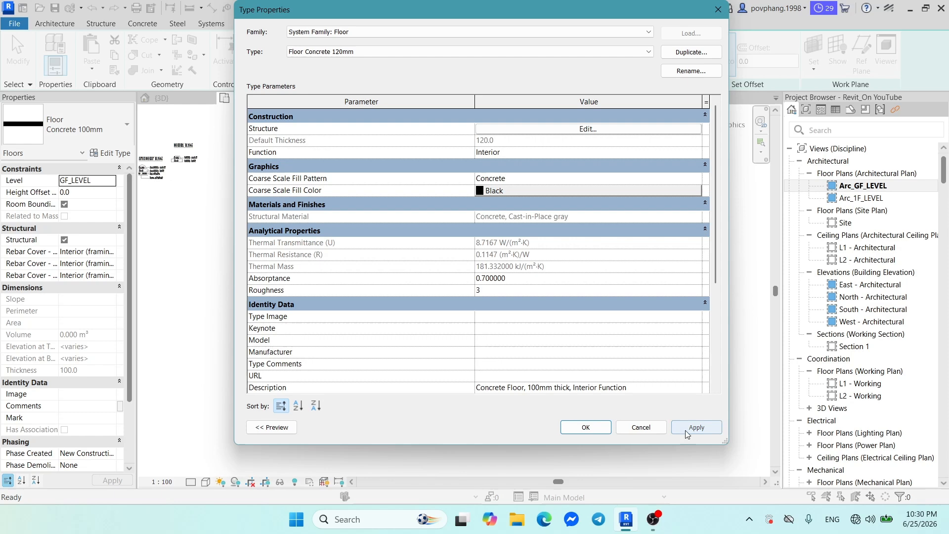
{"action": "left_click", "coordinate": [584, 428]}
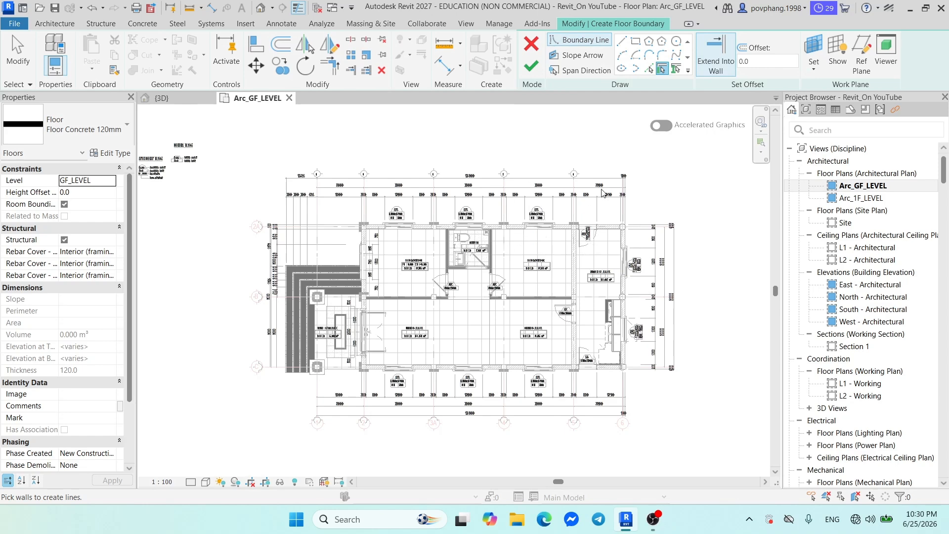
- Try to finish the floor from an open chain of three straight boundary lines across the upper part of the plan
{"action": "left_click", "coordinate": [622, 41]}
{"action": "left_click", "coordinate": [488, 133]}
{"action": "left_click", "coordinate": [594, 134]}
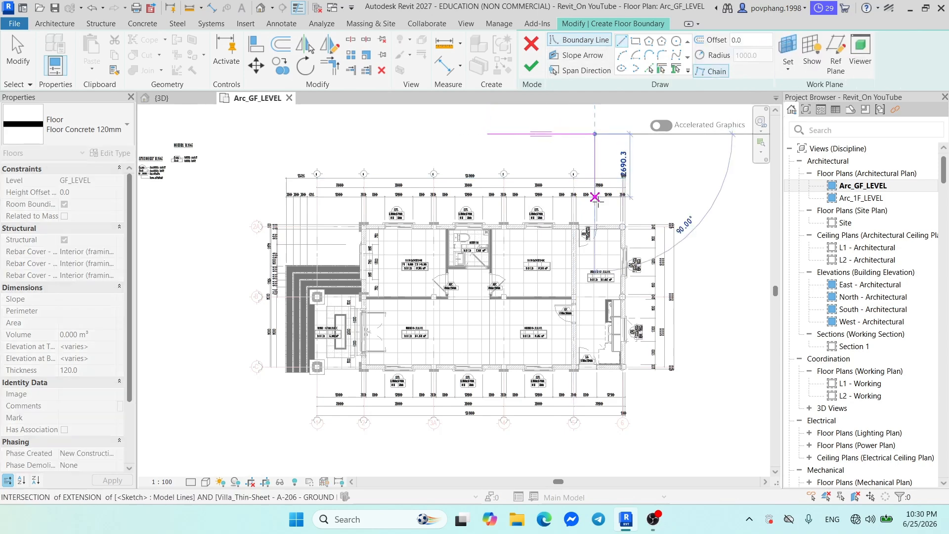
{"action": "left_click", "coordinate": [594, 279]}
{"action": "left_click", "coordinate": [365, 143]}
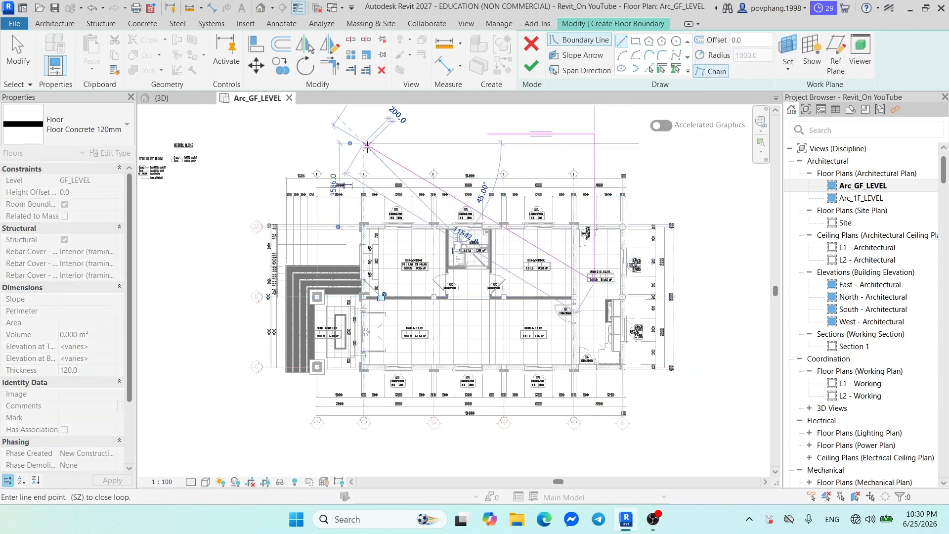
{"action": "left_click", "coordinate": [529, 68]}
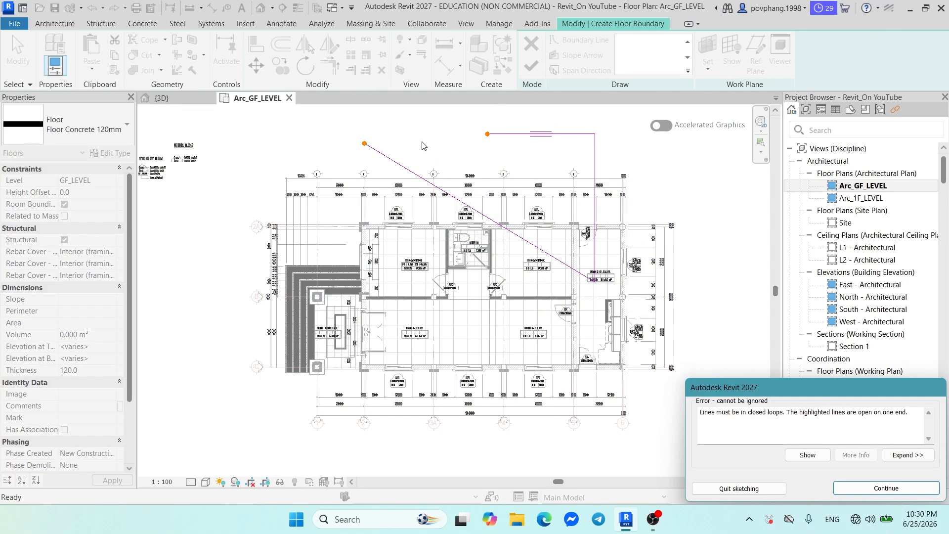
{"action": "key", "text": "Return"}
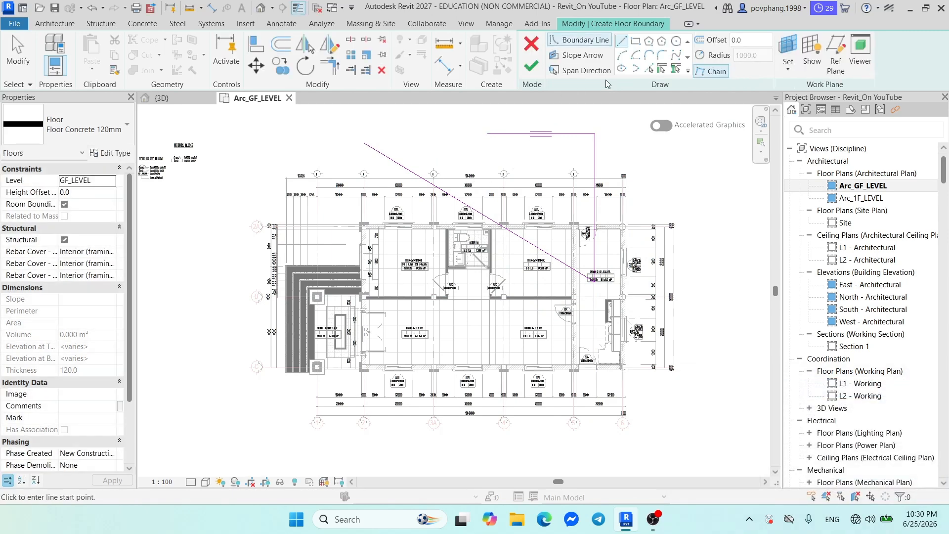
{"action": "key", "text": "Escape"}
{"action": "key", "text": "Escape"}
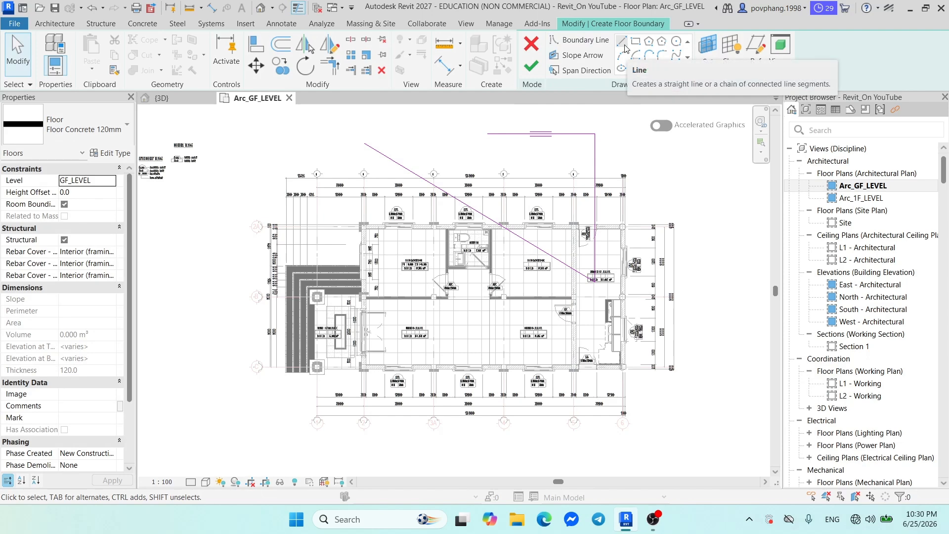
{"action": "left_click", "coordinate": [623, 42]}
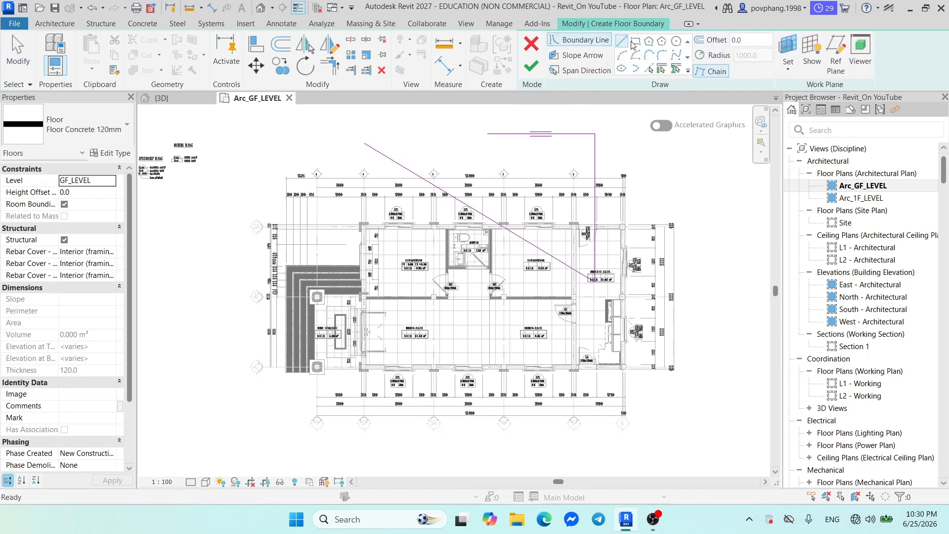
{"action": "left_click", "coordinate": [635, 42]}
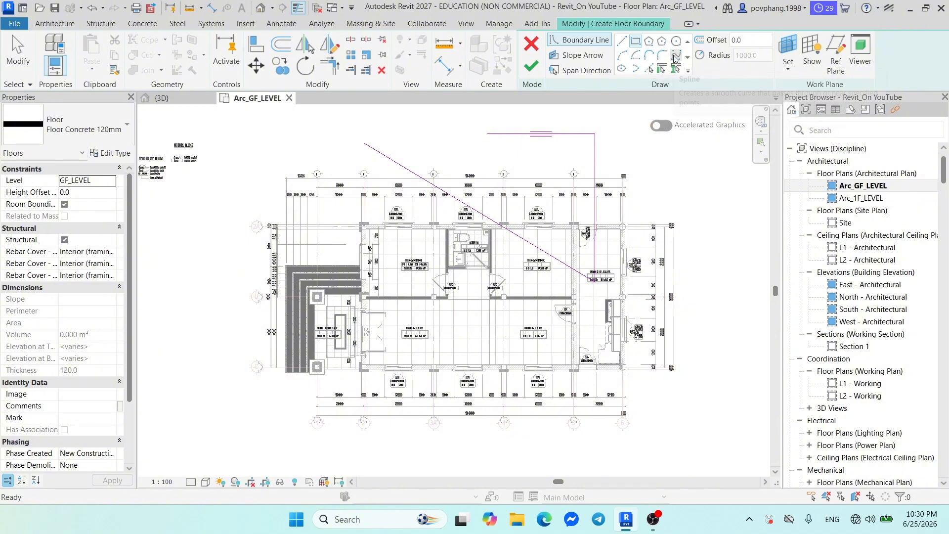
{"action": "left_click", "coordinate": [622, 58]}
{"action": "left_click", "coordinate": [412, 131]}
{"action": "left_click", "coordinate": [546, 131]}
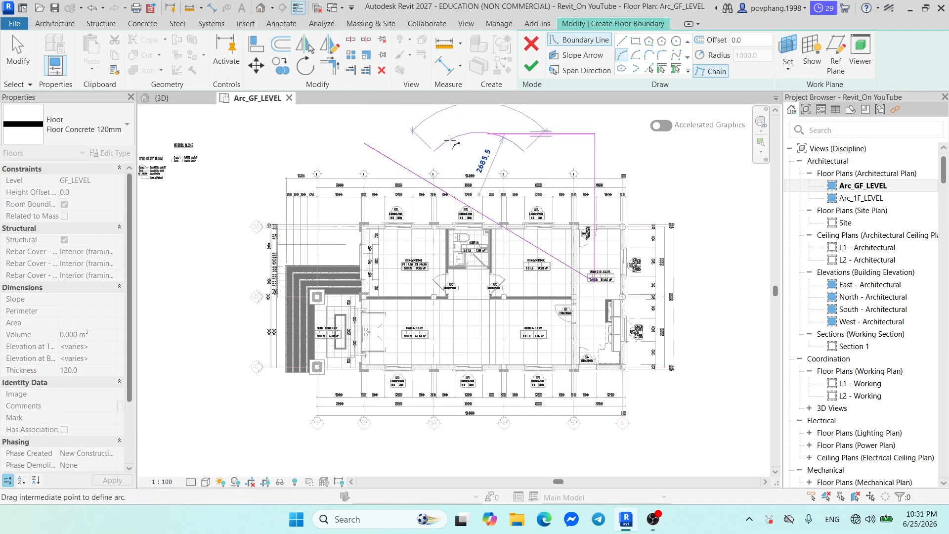
{"action": "key", "text": "Escape"}
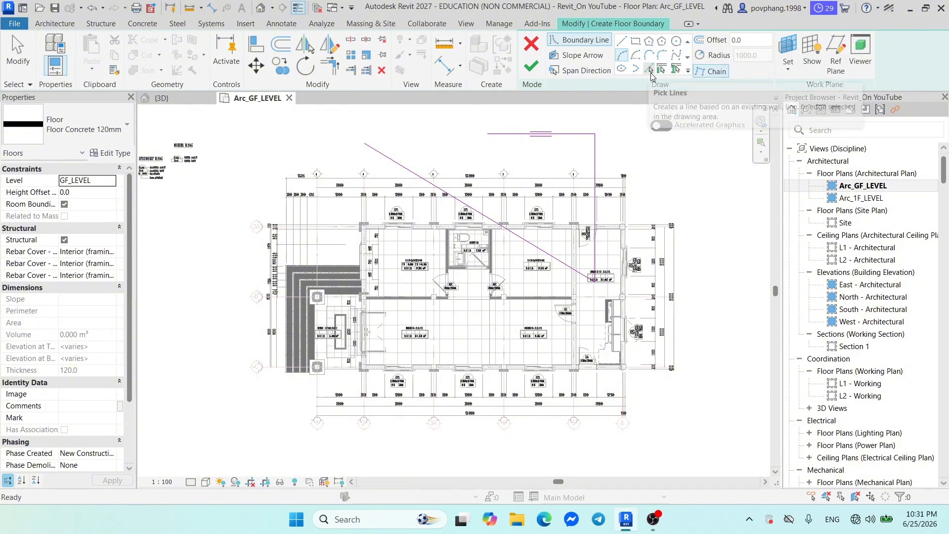
{"action": "left_click", "coordinate": [649, 55]}
{"action": "left_click", "coordinate": [621, 42]}
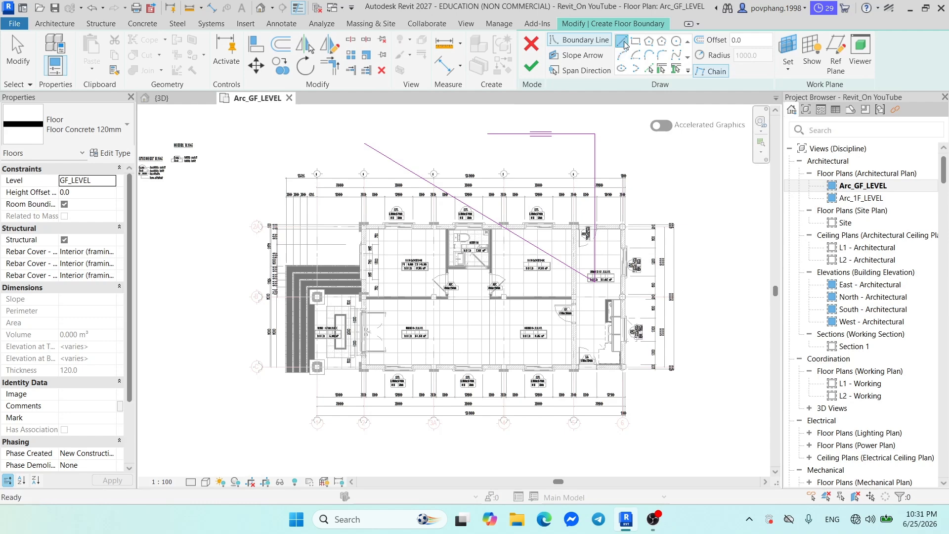
- Delete all the trial boundary lines from the floor sketch
{"action": "key", "text": "Escape"}
{"action": "mouse_move", "coordinate": [312, 115]}
{"action": "left_mouse_down"}
{"action": "mouse_move", "coordinate": [630, 267]}
{"action": "mouse_move", "coordinate": [648, 302]}
{"action": "left_mouse_up"}
{"action": "key", "text": "Delete"}
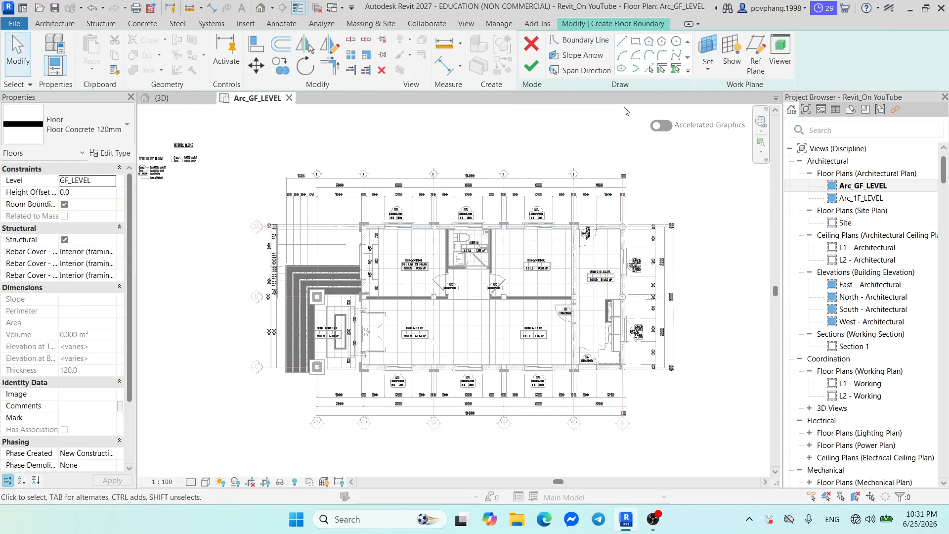
- Draw straight floor boundary lines from the building's upper-right outer column corner along the outer wall to grid 2, then down to the column at grid B
{"action": "left_click", "coordinate": [621, 45]}
{"action": "scroll", "coordinate": [494, 297], "scroll_direction": "up", "scroll_amount": 6}
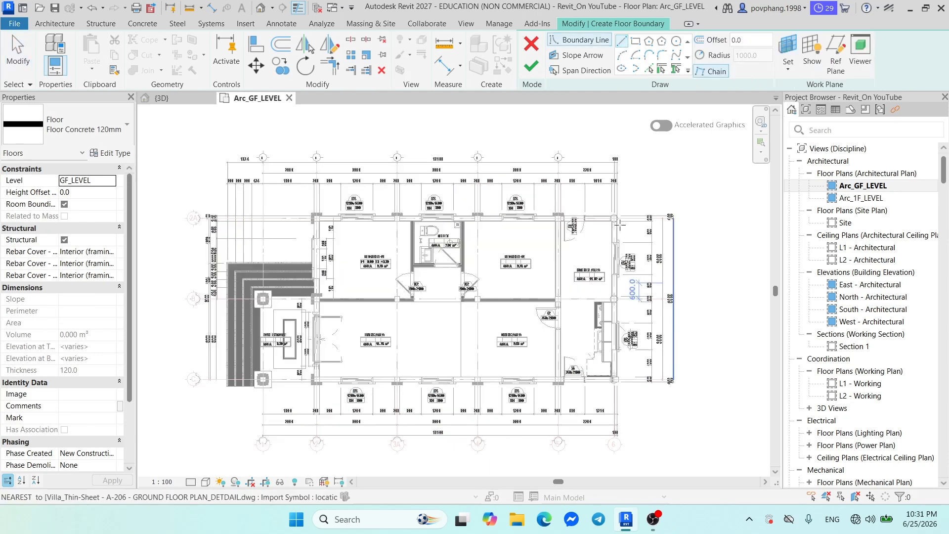
{"action": "middle_click_drag", "start_coordinate": [514, 257], "coordinate": [533, 308]}
{"action": "scroll", "coordinate": [507, 214], "scroll_direction": "up", "scroll_amount": 3}
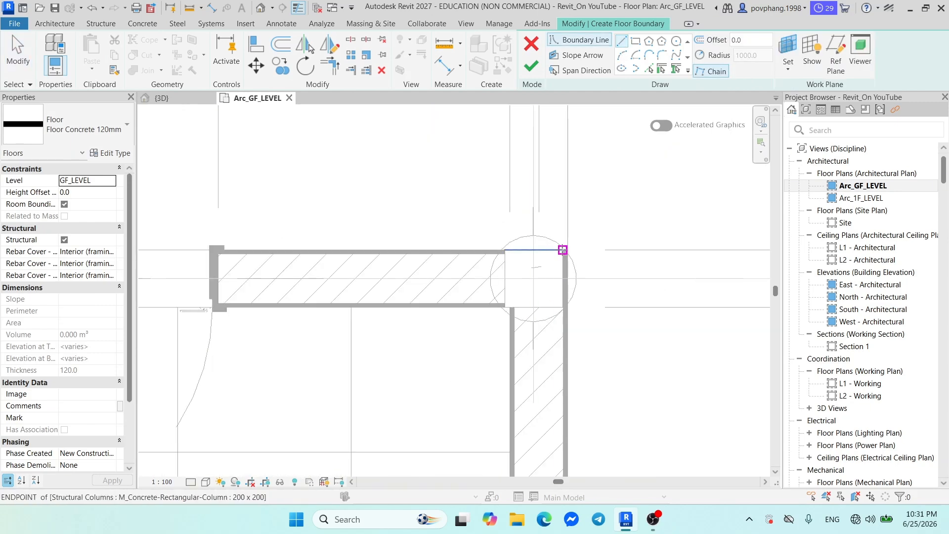
{"action": "left_click", "coordinate": [566, 250]}
{"action": "scroll", "coordinate": [324, 240], "scroll_direction": "down", "scroll_amount": 3}
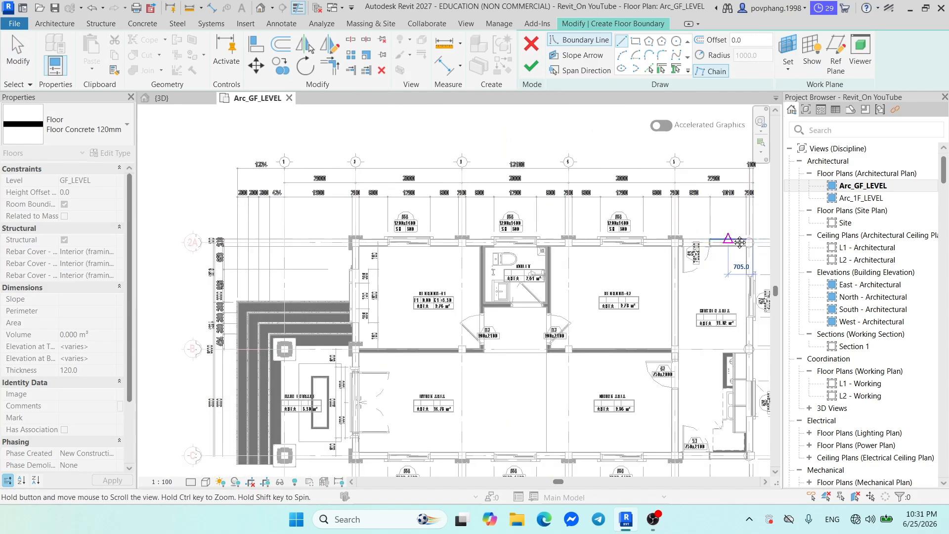
{"action": "scroll", "coordinate": [334, 229], "scroll_direction": "up", "scroll_amount": 5}
{"action": "scroll", "coordinate": [333, 230], "scroll_direction": "down", "scroll_amount": 3}
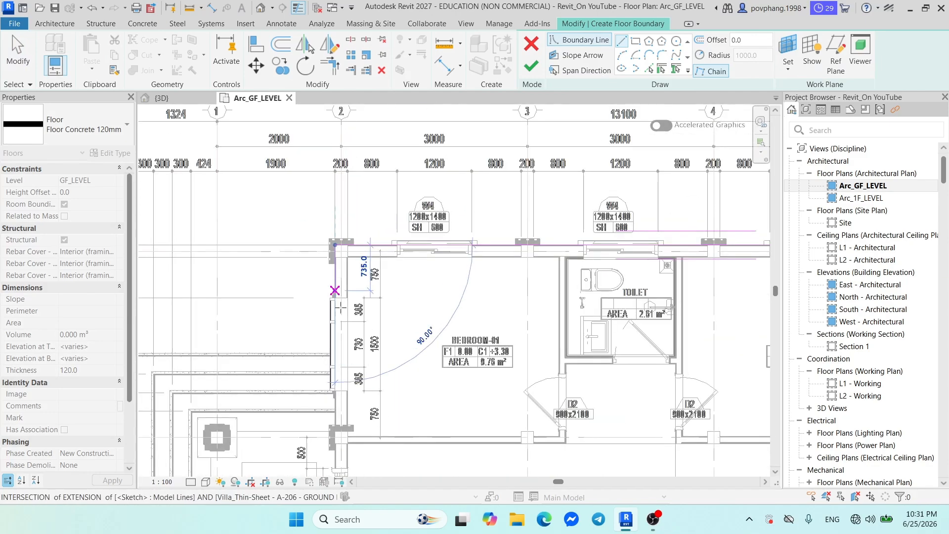
{"action": "scroll", "coordinate": [346, 187], "scroll_direction": "up", "scroll_amount": 4}
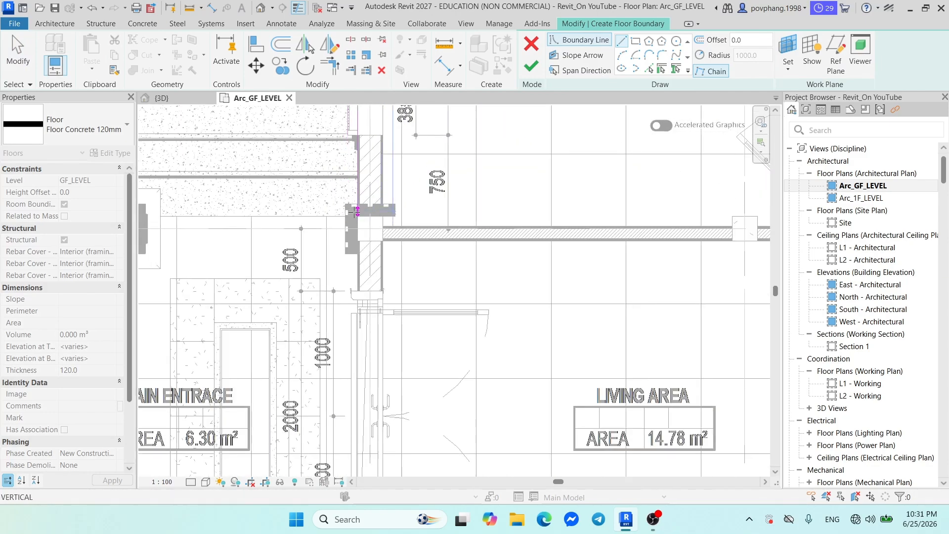
{"action": "left_click", "coordinate": [356, 216]}
- Extend the floor boundary horizontally from the grid B wall column to the upper-left corner of the main entrance's upper column
{"action": "scroll", "coordinate": [375, 208], "scroll_direction": "down", "scroll_amount": 3}
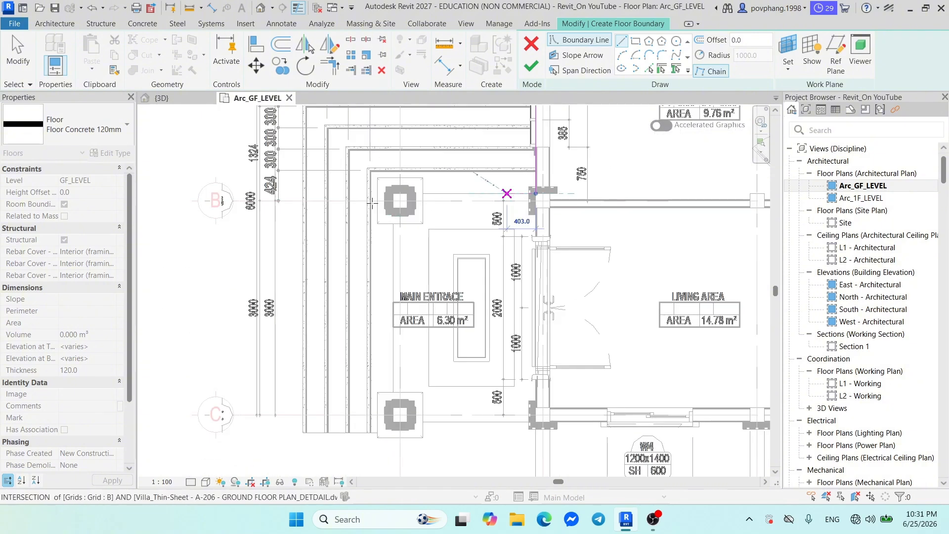
{"action": "scroll", "coordinate": [406, 190], "scroll_direction": "up", "scroll_amount": 3}
{"action": "left_click", "coordinate": [408, 186]}
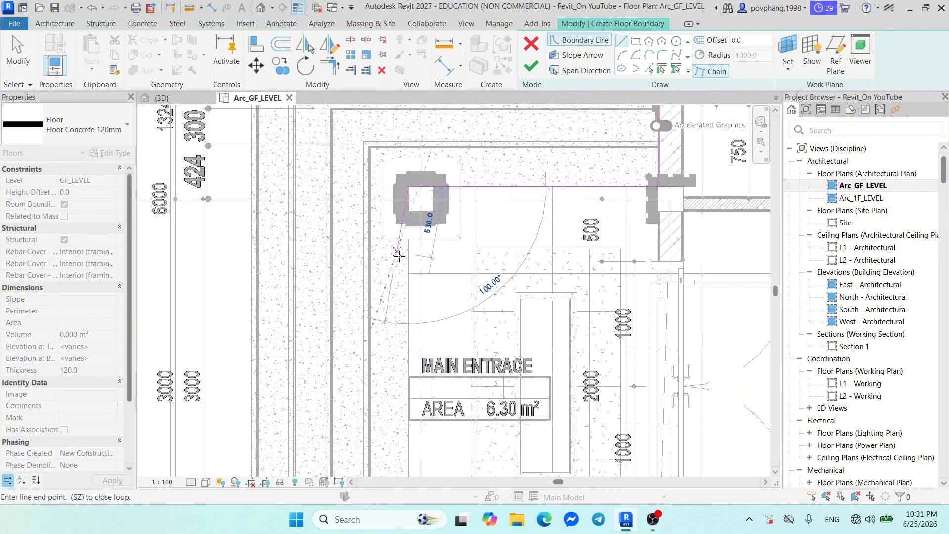
- Pick the outer edge of the main entrance's upper column at grids 1 and B as a floor boundary line
{"action": "scroll", "coordinate": [401, 251], "scroll_direction": "down", "scroll_amount": 3}
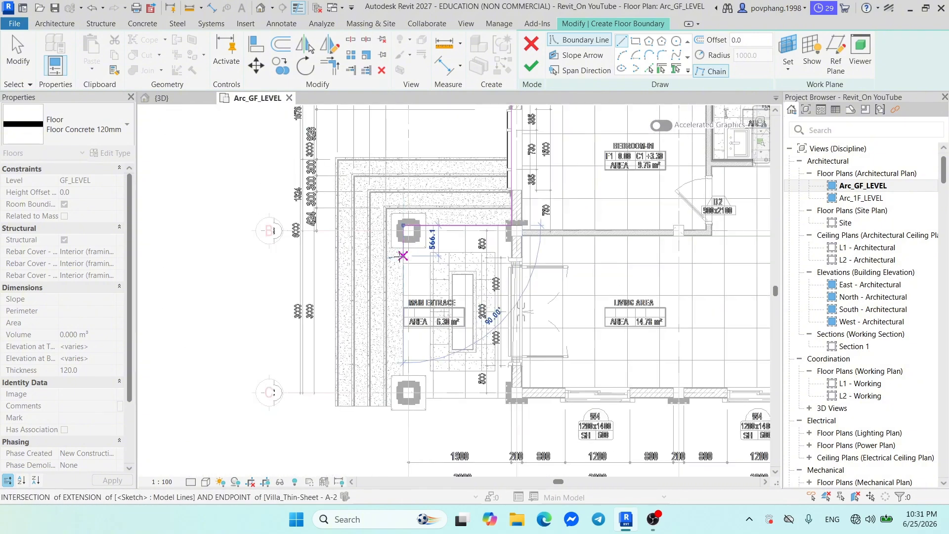
{"action": "left_click", "coordinate": [649, 71]}
{"action": "scroll", "coordinate": [366, 198], "scroll_direction": "up", "scroll_amount": 3}
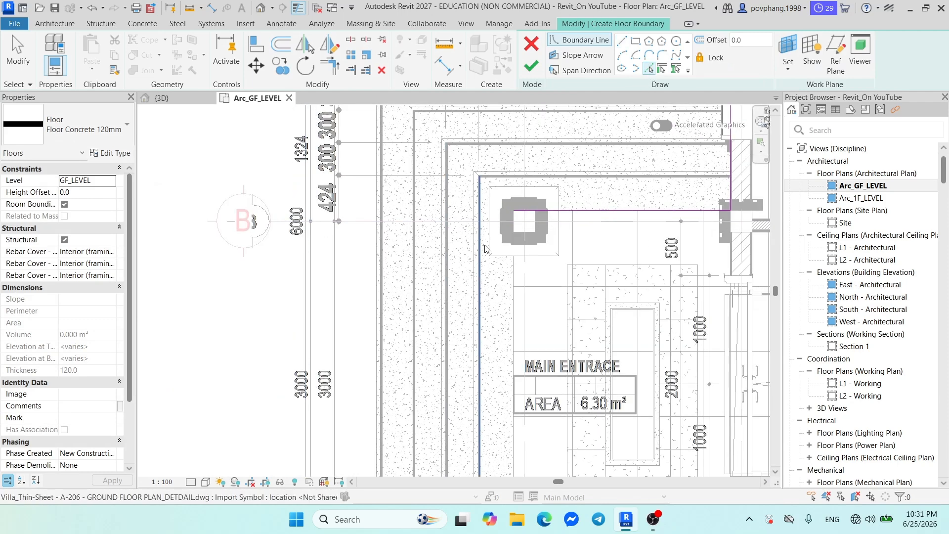
{"action": "scroll", "coordinate": [378, 184], "scroll_direction": "up", "scroll_amount": 2}
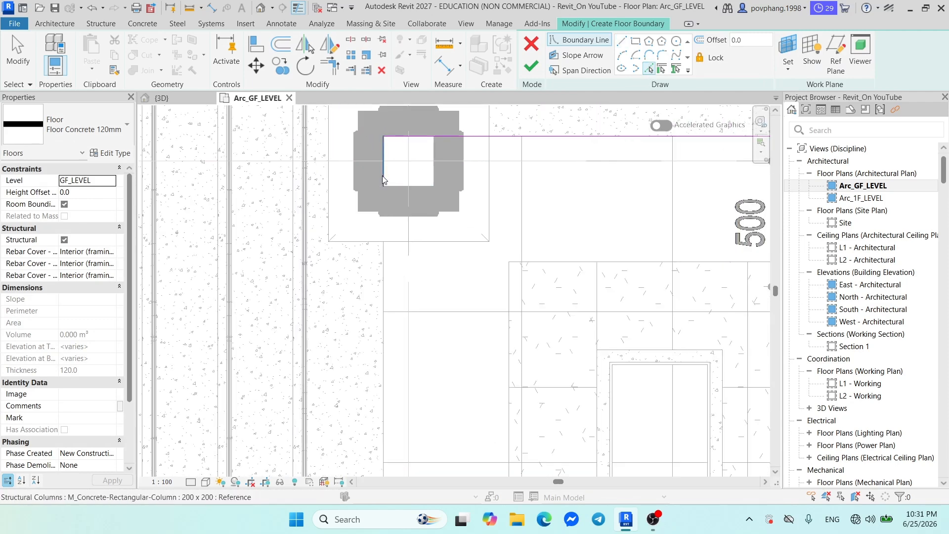
- Pick the lower edge of the wall column at grids 2 and C as another floor boundary line
{"action": "scroll", "coordinate": [385, 207], "scroll_direction": "down", "scroll_amount": 4}
{"action": "middle_click_drag", "start_coordinate": [390, 257], "coordinate": [330, 149]}
{"action": "scroll", "coordinate": [429, 323], "scroll_direction": "up", "scroll_amount": 2}
{"action": "scroll", "coordinate": [429, 262], "scroll_direction": "up", "scroll_amount": 3}
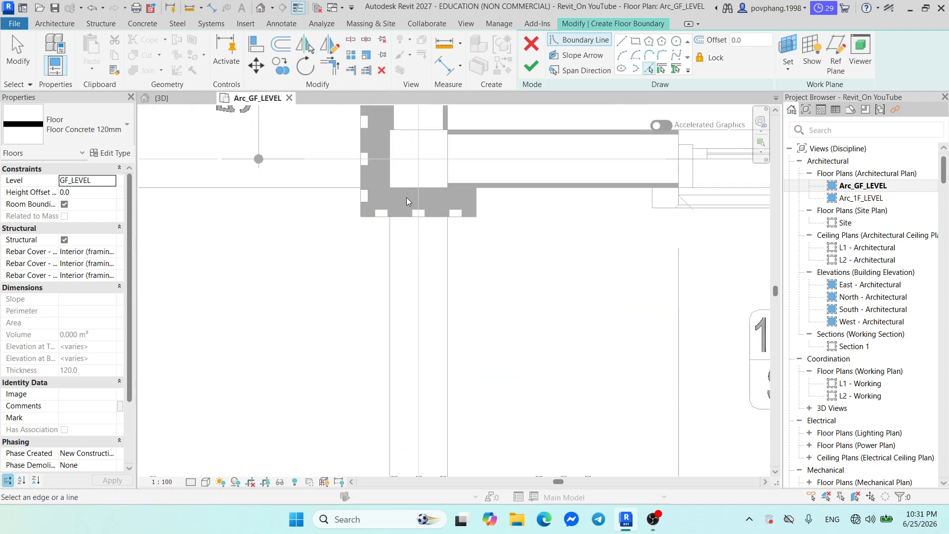
{"action": "left_click", "coordinate": [411, 188]}
{"action": "scroll", "coordinate": [420, 224], "scroll_direction": "down", "scroll_amount": 3}
{"action": "scroll", "coordinate": [321, 233], "scroll_direction": "down", "scroll_amount": 4}
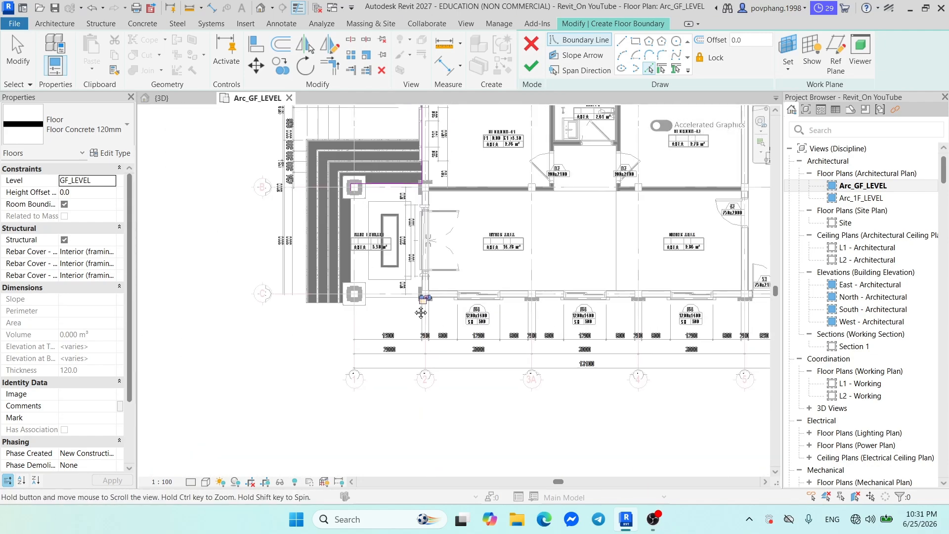
{"action": "scroll", "coordinate": [380, 266], "scroll_direction": "up", "scroll_amount": 3}
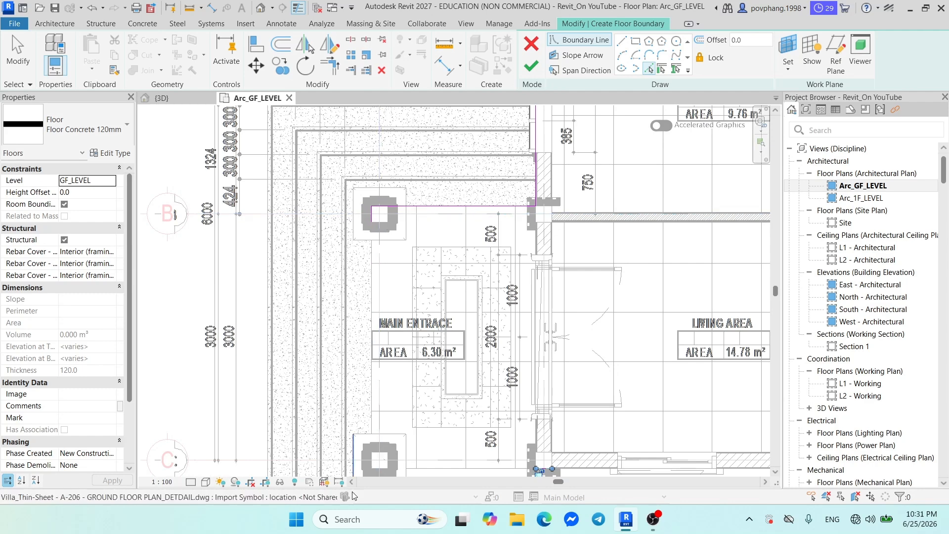
{"action": "scroll", "coordinate": [343, 200], "scroll_direction": "down", "scroll_amount": 2}
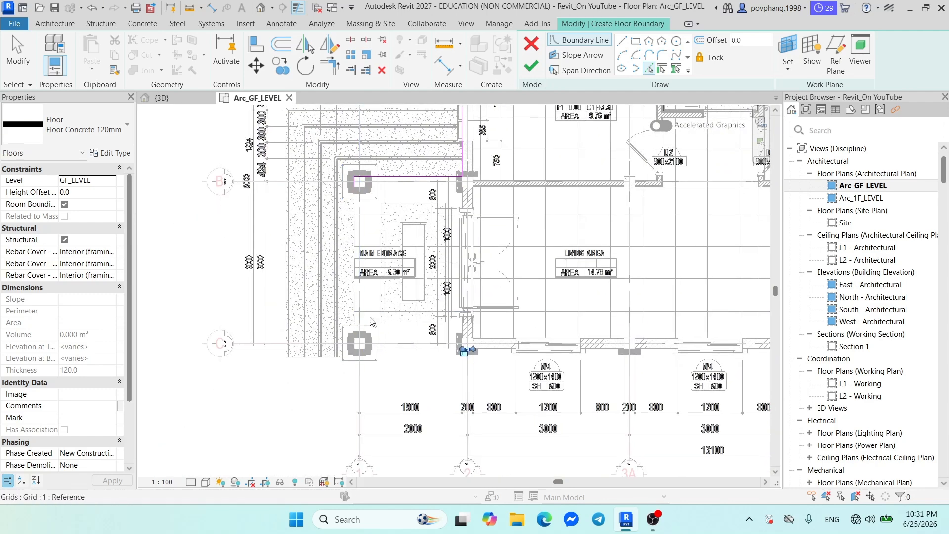
- Trim or extend the entrance column line and the grid C line into a corner at the entrance's lower column
{"action": "left_click", "coordinate": [326, 74]}
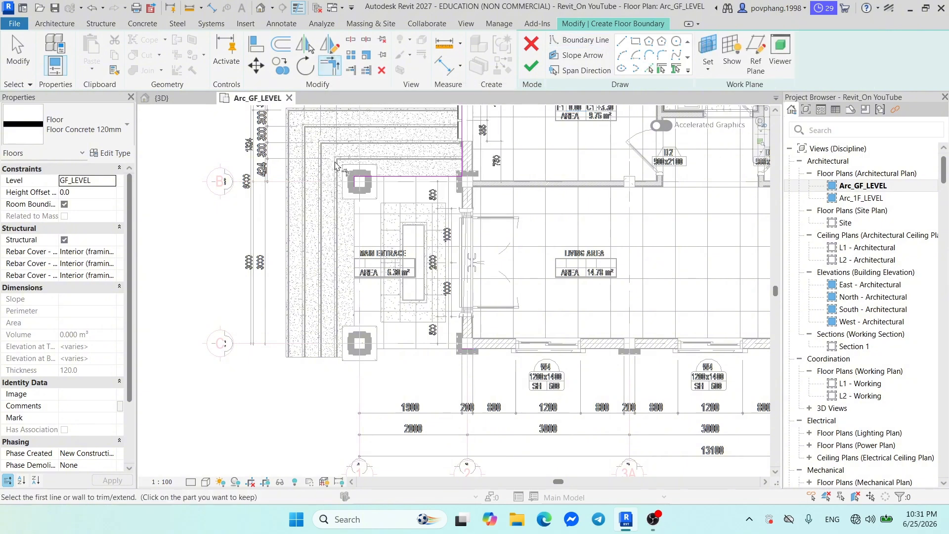
{"action": "scroll", "coordinate": [359, 176], "scroll_direction": "up", "scroll_amount": 3}
{"action": "scroll", "coordinate": [511, 405], "scroll_direction": "down", "scroll_amount": 2}
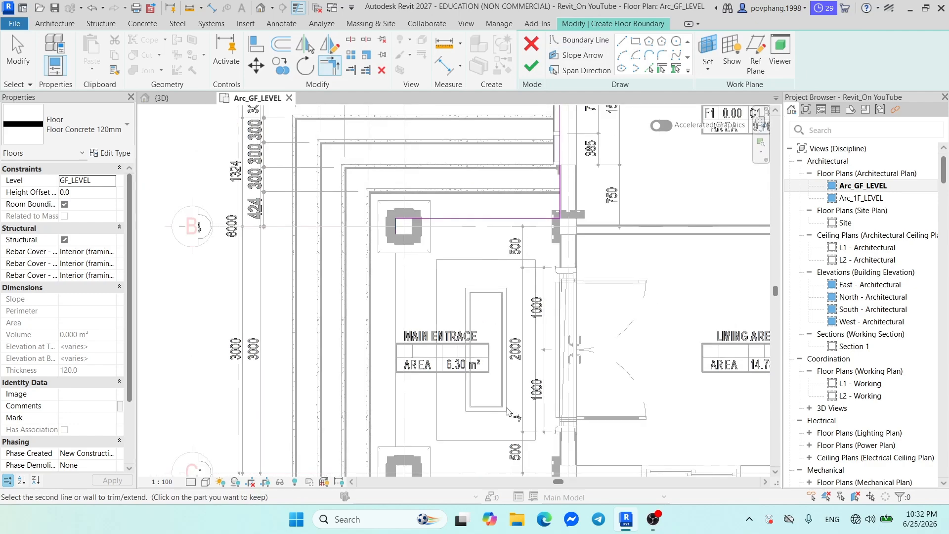
{"action": "middle_click_drag", "start_coordinate": [512, 408], "coordinate": [454, 243]}
{"action": "left_click", "coordinate": [513, 306]}
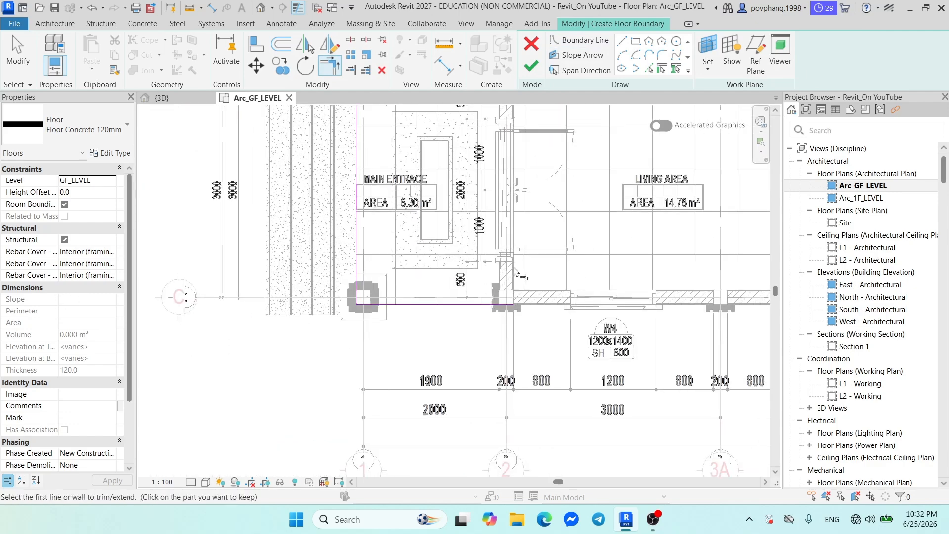
{"action": "scroll", "coordinate": [514, 271], "scroll_direction": "down", "scroll_amount": 3}
{"action": "scroll", "coordinate": [455, 249], "scroll_direction": "up", "scroll_amount": 4}
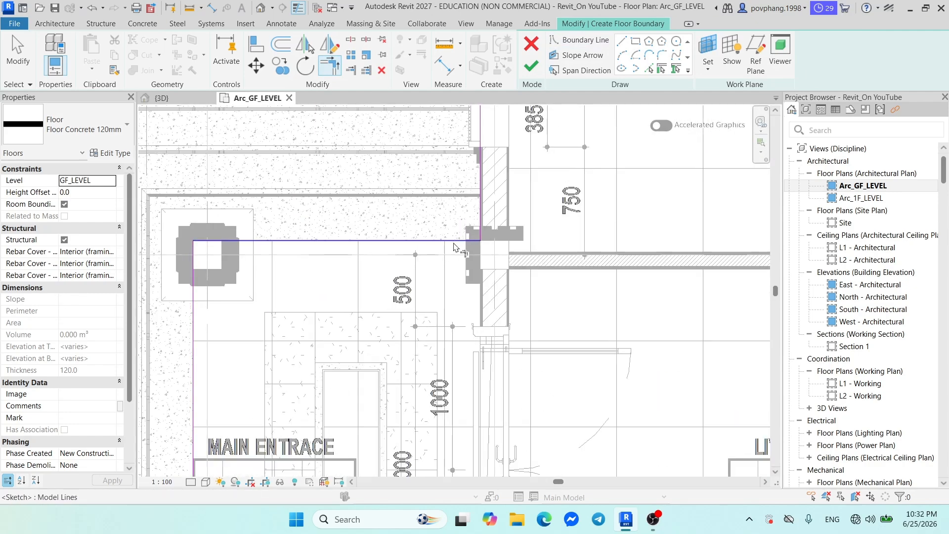
{"action": "scroll", "coordinate": [198, 238], "scroll_direction": "down", "scroll_amount": 4}
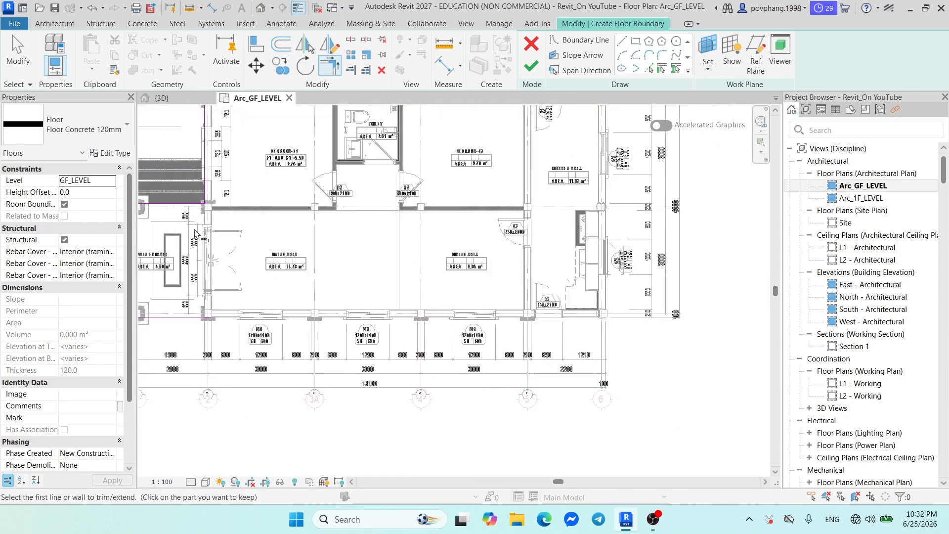
- Try picking the outer edge of the building's upper-right corner column on grid 6 as a floor boundary line
{"action": "middle_click_drag", "start_coordinate": [194, 233], "coordinate": [188, 229]}
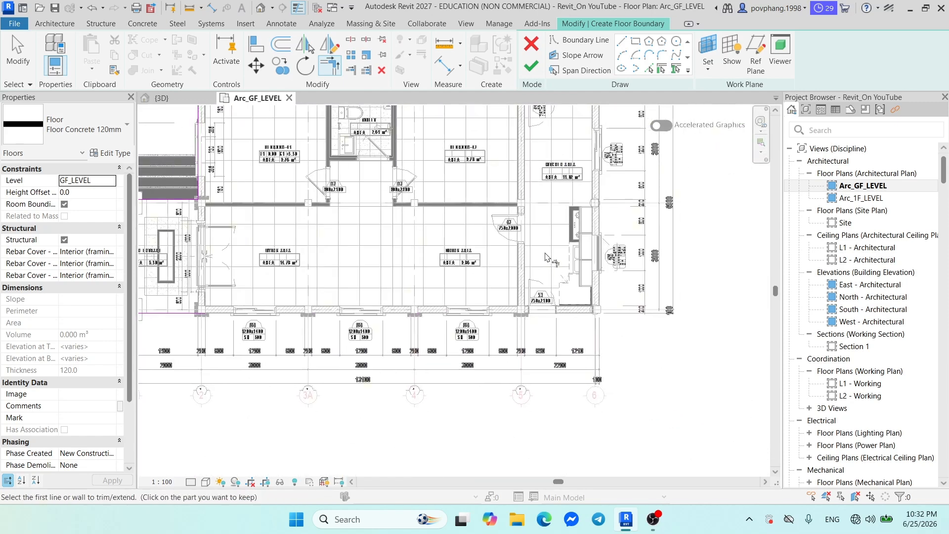
{"action": "left_click", "coordinate": [649, 68]}
{"action": "scroll", "coordinate": [641, 341], "scroll_direction": "up", "scroll_amount": 6}
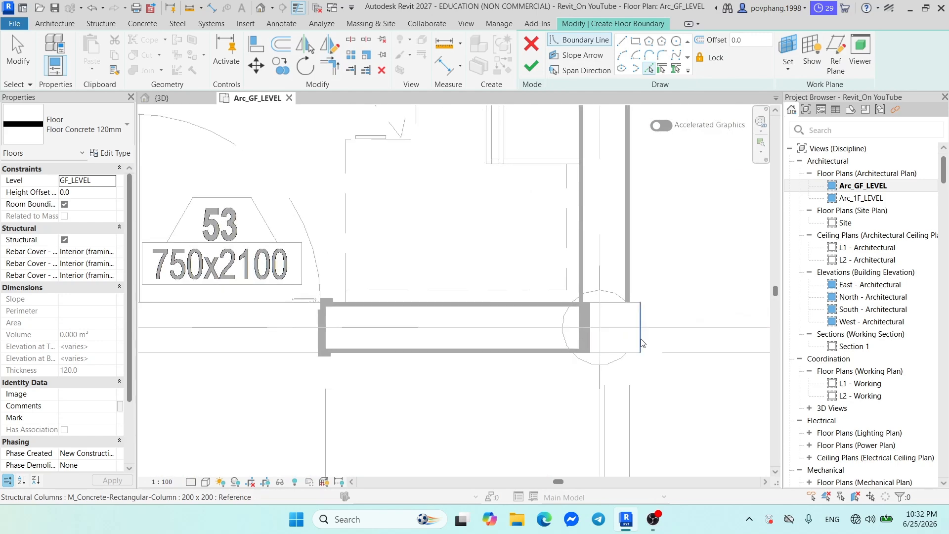
{"action": "scroll", "coordinate": [641, 341], "scroll_direction": "down", "scroll_amount": 5}
{"action": "scroll", "coordinate": [561, 416], "scroll_direction": "up", "scroll_amount": 5}
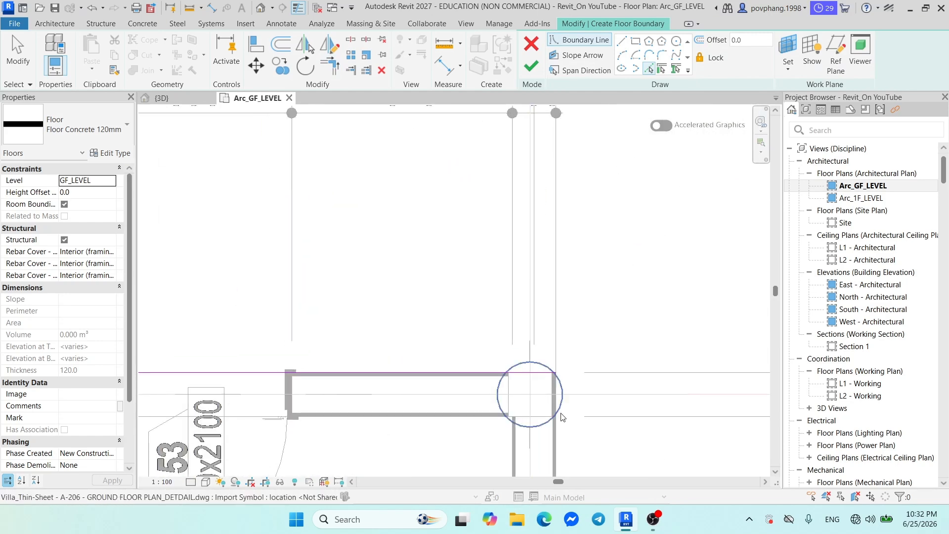
{"action": "scroll", "coordinate": [561, 417], "scroll_direction": "up", "scroll_amount": 2}
{"action": "left_click", "coordinate": [553, 393]}
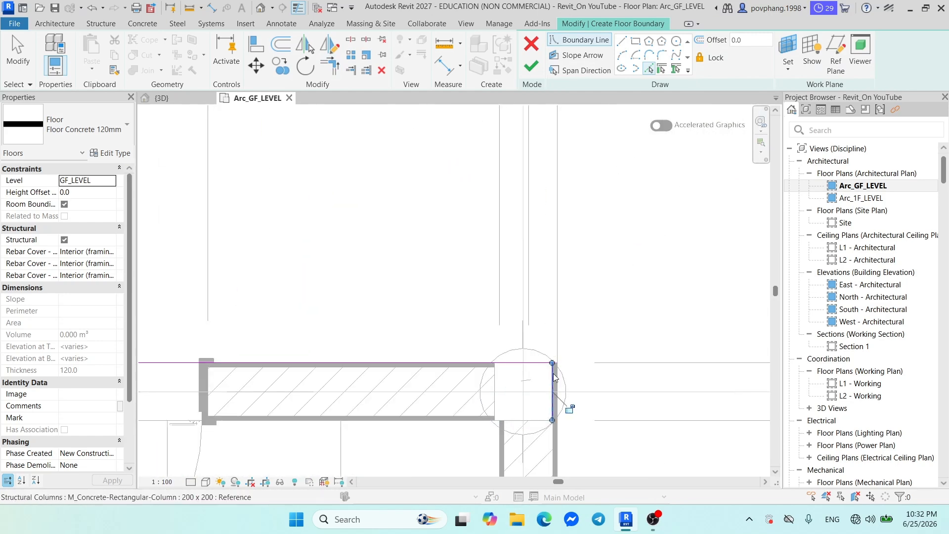
{"action": "scroll", "coordinate": [558, 381], "scroll_direction": "up", "scroll_amount": 3}
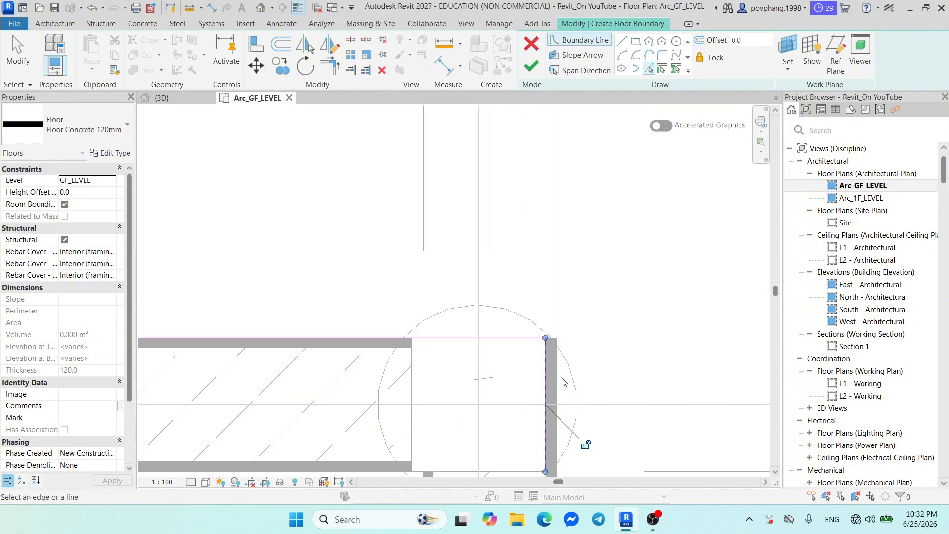
{"action": "key", "text": "Escape"}
{"action": "key", "text": "Escape"}
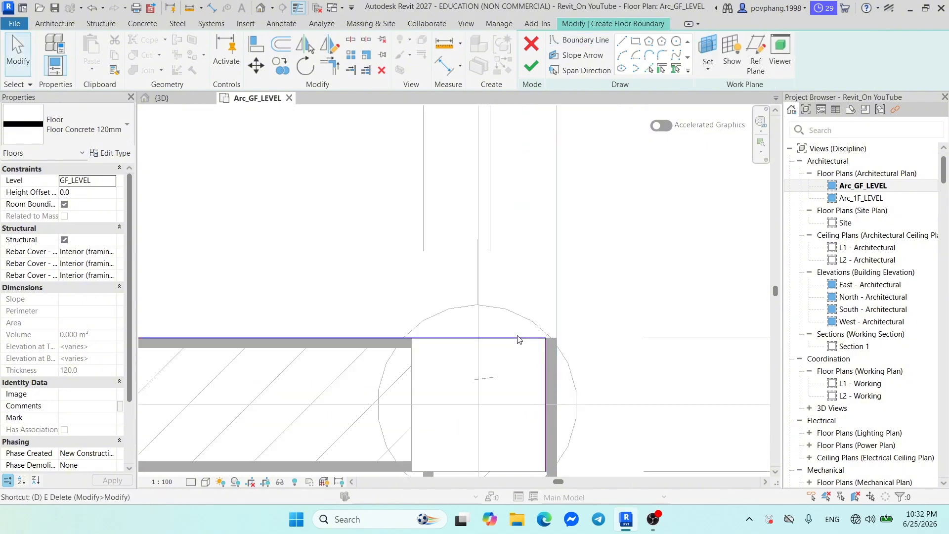
- Delete the short boundary line picked on the upper-right corner column's outer edge
{"action": "key", "text": "i"}
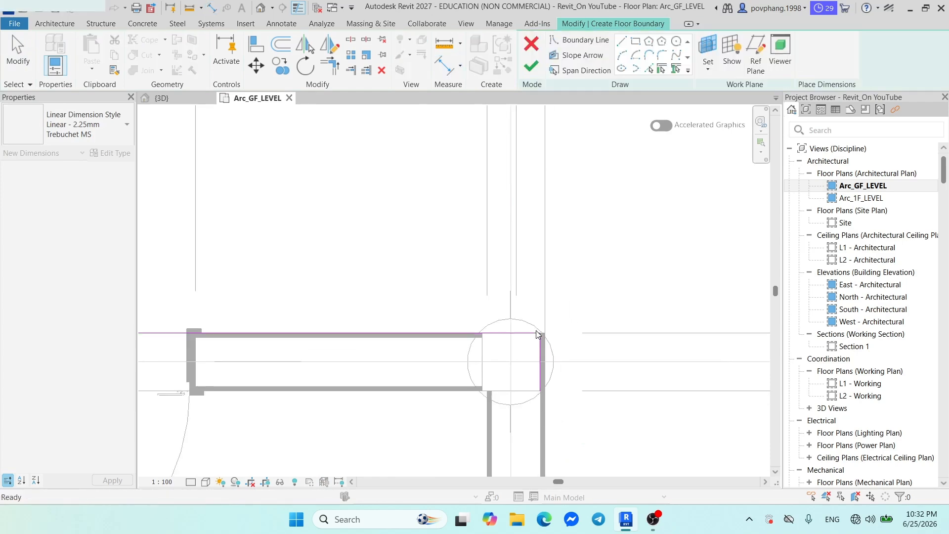
{"action": "left_click", "coordinate": [539, 345]}
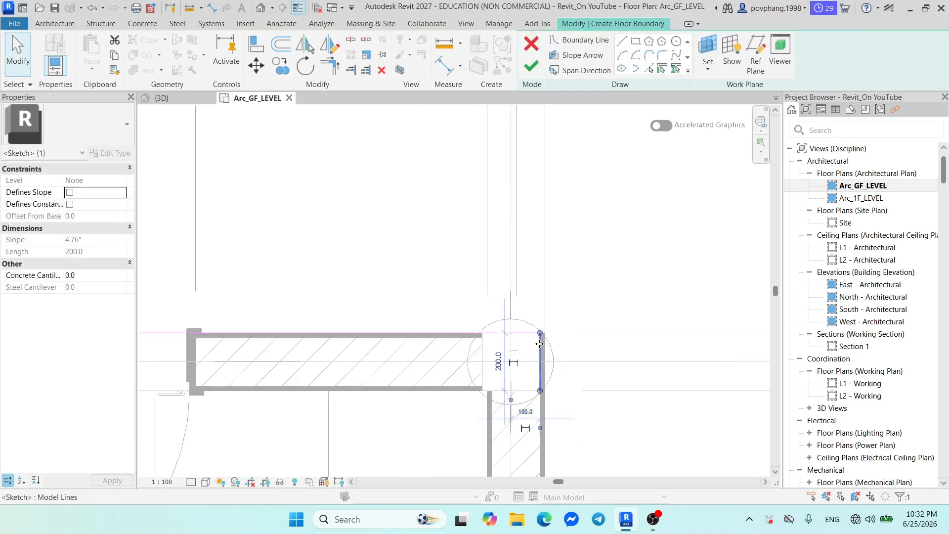
{"action": "key", "text": "Escape"}
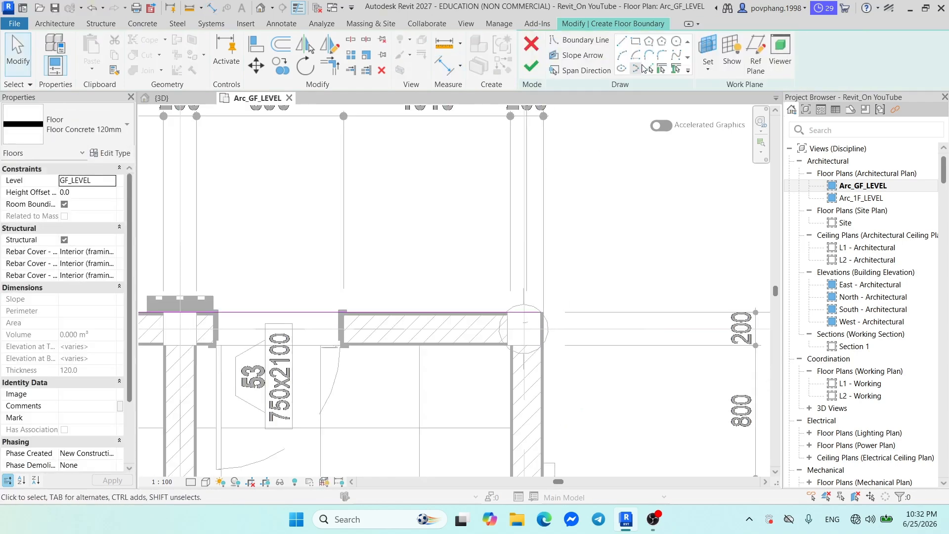
- Pick the outer edge of the upper-right corner column again as a floor boundary line
{"action": "left_click", "coordinate": [648, 68]}
{"action": "scroll", "coordinate": [535, 311], "scroll_direction": "up", "scroll_amount": 3}
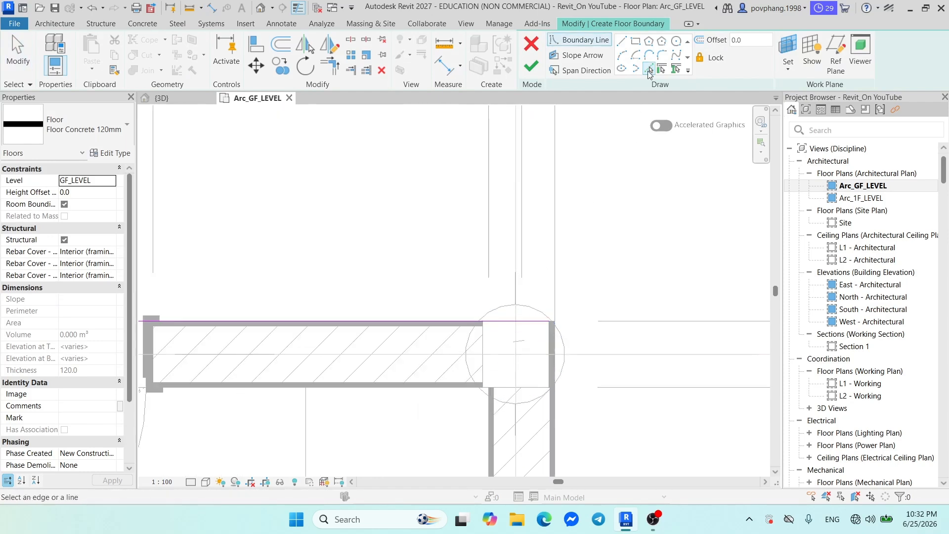
{"action": "scroll", "coordinate": [543, 354], "scroll_direction": "down", "scroll_amount": 5}
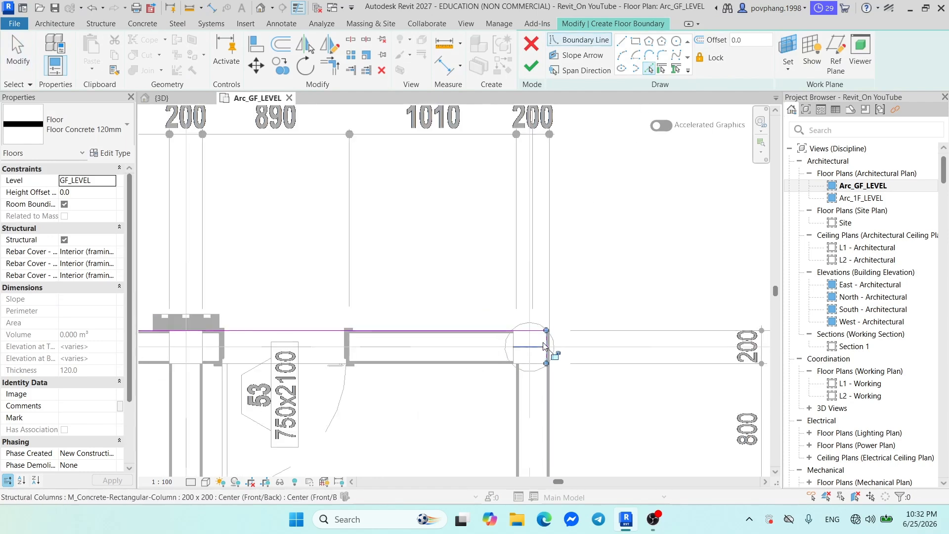
- Trim or extend the grid 6 column line and the grid C line into a corner at the building's lower right, closing the boundary
{"action": "left_click", "coordinate": [330, 70]}
{"action": "scroll", "coordinate": [543, 376], "scroll_direction": "up", "scroll_amount": 3}
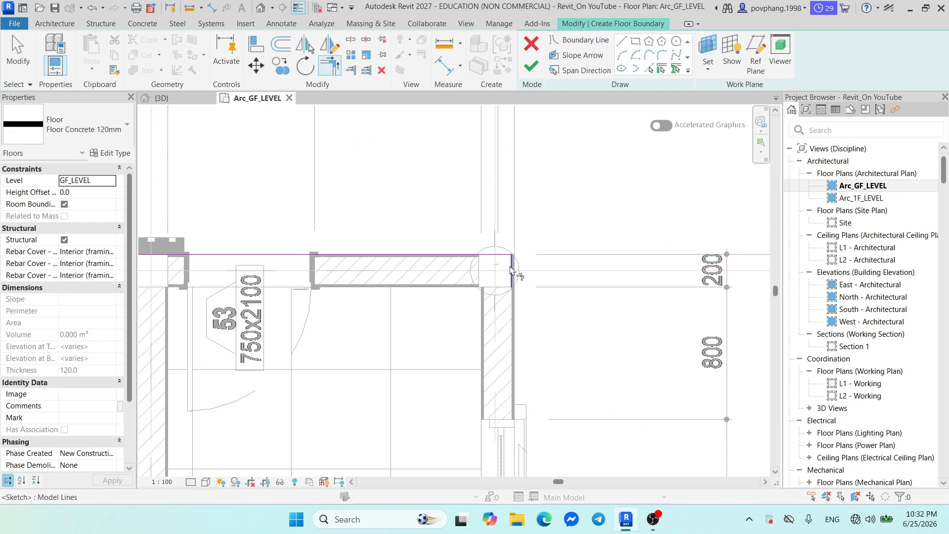
{"action": "left_click", "coordinate": [511, 269]}
{"action": "scroll", "coordinate": [511, 269], "scroll_direction": "down", "scroll_amount": 5}
{"action": "scroll", "coordinate": [292, 249], "scroll_direction": "up", "scroll_amount": 4}
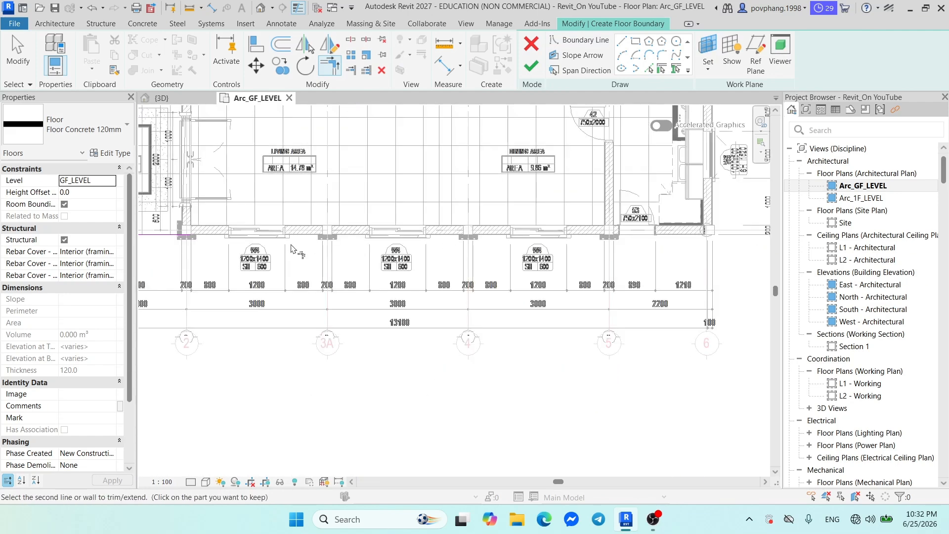
{"action": "scroll", "coordinate": [178, 235], "scroll_direction": "up", "scroll_amount": 3}
{"action": "left_click", "coordinate": [177, 235]}
{"action": "scroll", "coordinate": [647, 279], "scroll_direction": "down", "scroll_amount": 3}
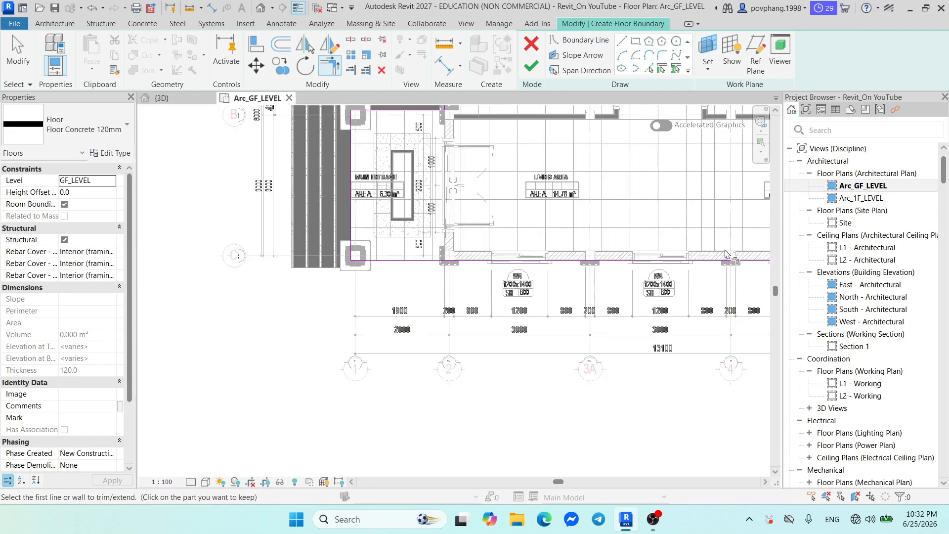
{"action": "scroll", "coordinate": [725, 253], "scroll_direction": "down", "scroll_amount": 2}
{"action": "scroll", "coordinate": [662, 319], "scroll_direction": "up", "scroll_amount": 6}
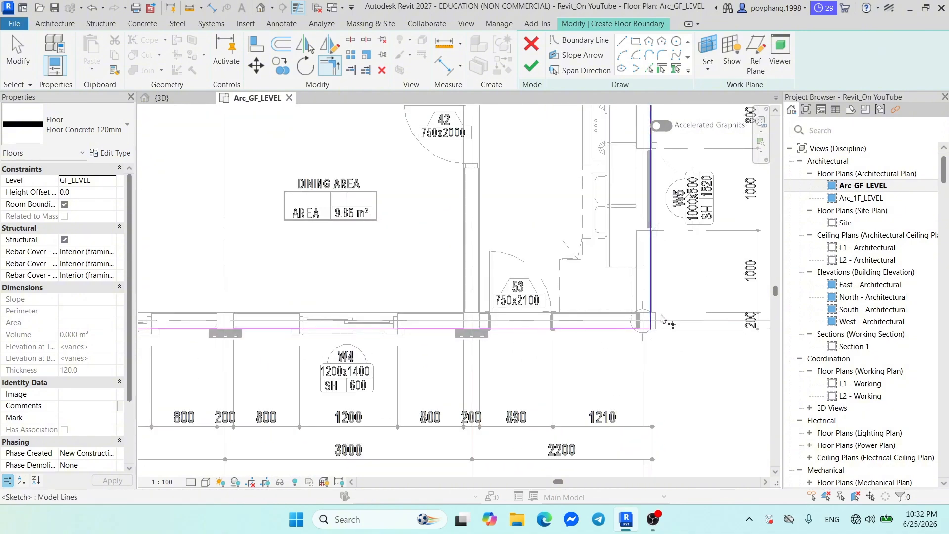
{"action": "scroll", "coordinate": [662, 319], "scroll_direction": "up", "scroll_amount": 1}
{"action": "left_click", "coordinate": [647, 322]}
{"action": "scroll", "coordinate": [652, 326], "scroll_direction": "down", "scroll_amount": 5}
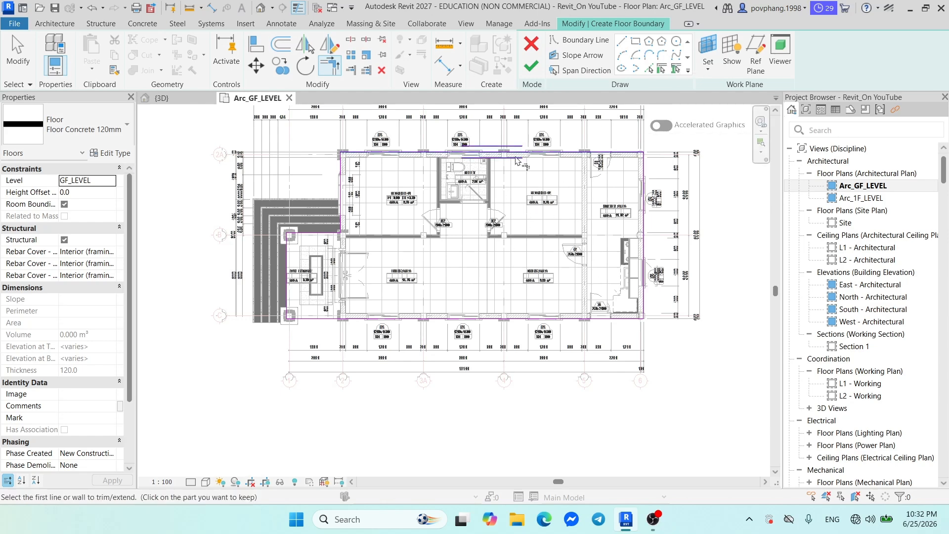
- Finish the floor sketch and examine the new slab with its columns in the 3D view
{"action": "left_click", "coordinate": [529, 66]}
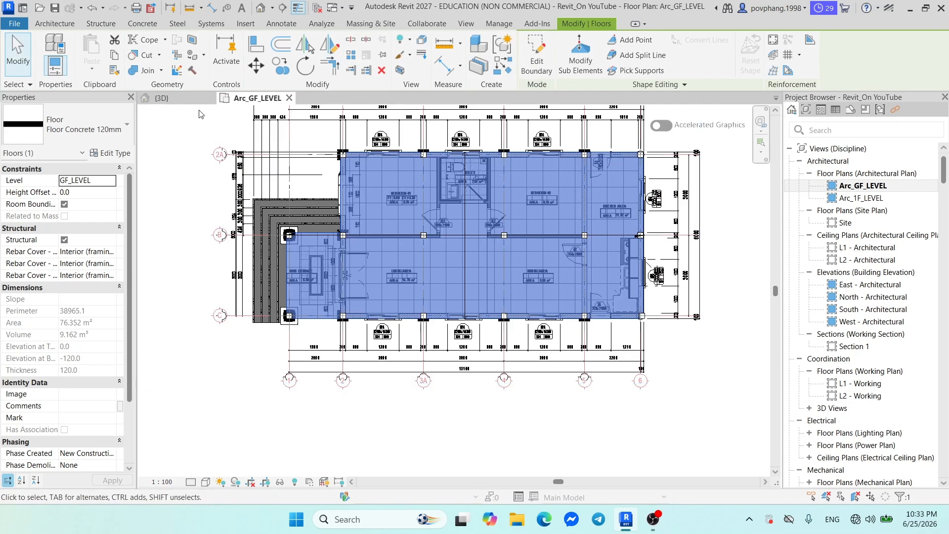
{"action": "left_click", "coordinate": [180, 101]}
{"action": "left_click", "coordinate": [545, 417]}
{"action": "scroll", "coordinate": [437, 318], "scroll_direction": "up", "scroll_amount": 3}
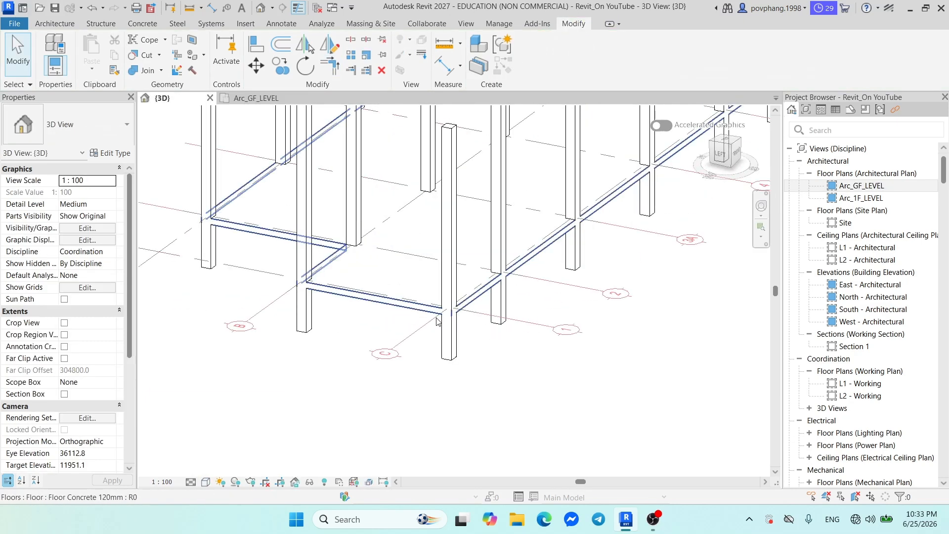
{"action": "scroll", "coordinate": [285, 336], "scroll_direction": "down", "scroll_amount": 3}
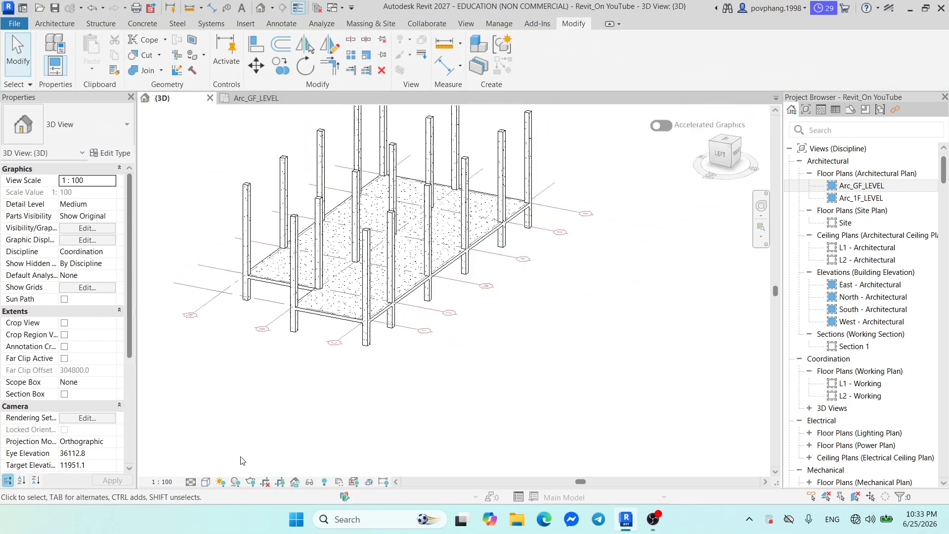
{"action": "left_click", "coordinate": [206, 483]}
{"action": "left_click", "coordinate": [233, 418]}
{"action": "scroll", "coordinate": [328, 379], "scroll_direction": "up", "scroll_amount": 4}
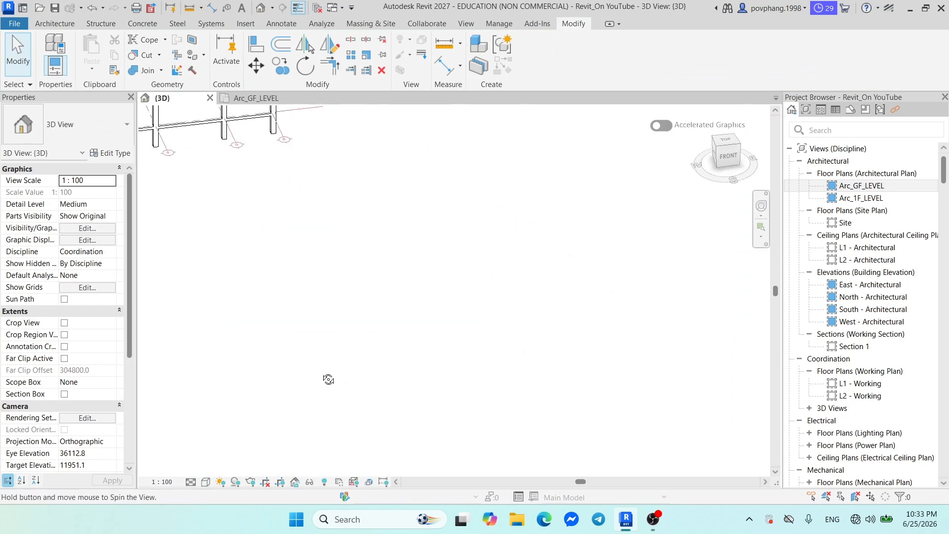
{"action": "scroll", "coordinate": [462, 318], "scroll_direction": "down", "scroll_amount": 4}
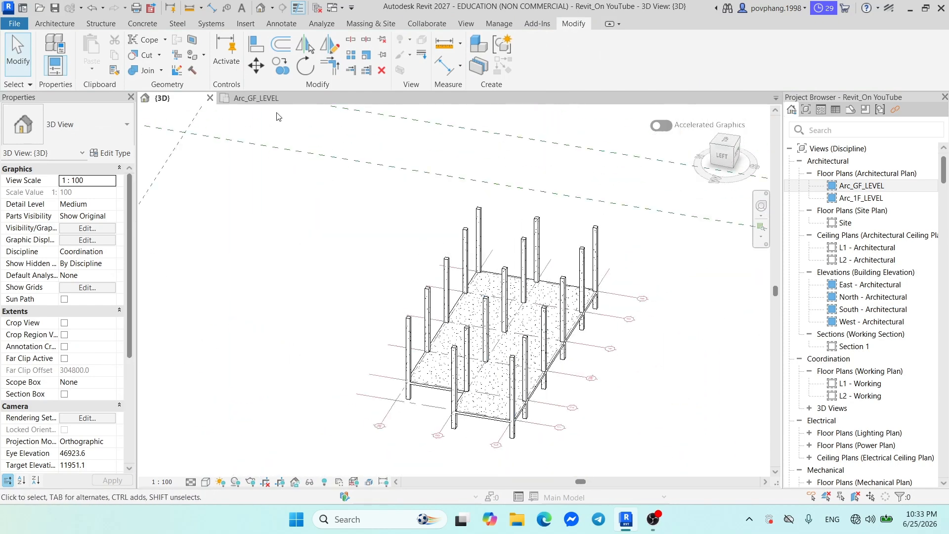
- Open the Arc_GF_LEVEL plan and start editing the boundary of the 120 mm concrete floor
{"action": "left_click", "coordinate": [262, 98]}
{"action": "left_click", "coordinate": [363, 201]}
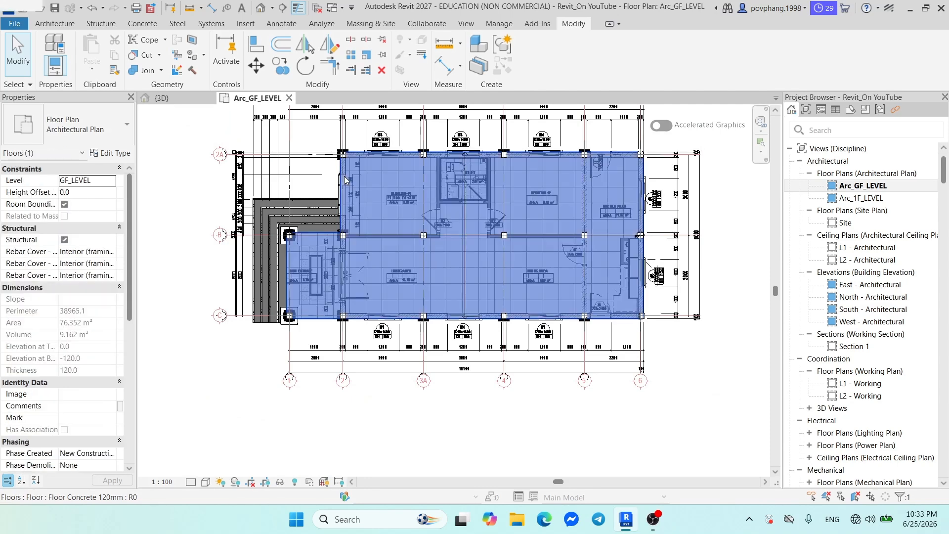
{"action": "left_click", "coordinate": [537, 53]}
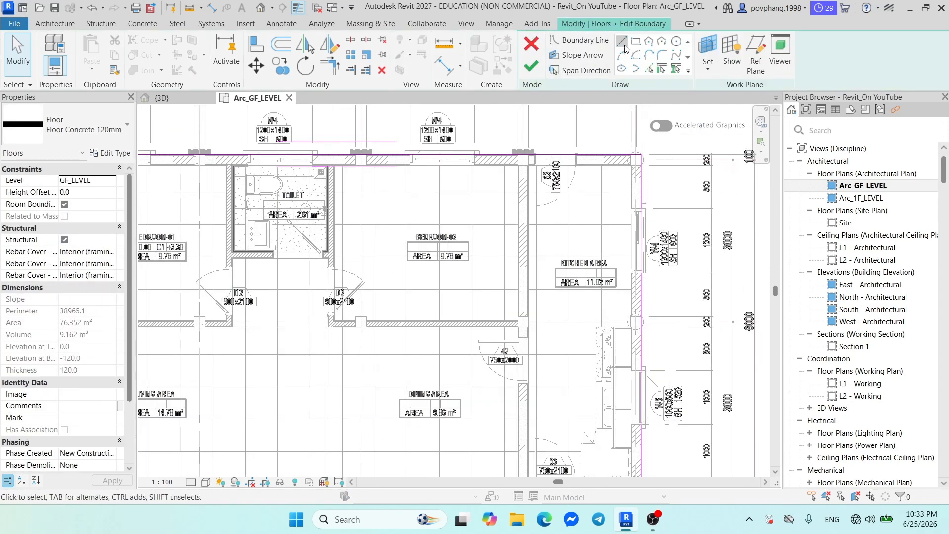
- Draw an open diagonal boundary line about 3355 mm long between Bedroom-02 and the kitchen area, and try to finish the sketch
{"action": "left_click", "coordinate": [621, 41]}
{"action": "left_click", "coordinate": [635, 183]}
{"action": "key", "text": "Escape"}
{"action": "key", "text": "Escape"}
{"action": "left_click", "coordinate": [531, 66]}
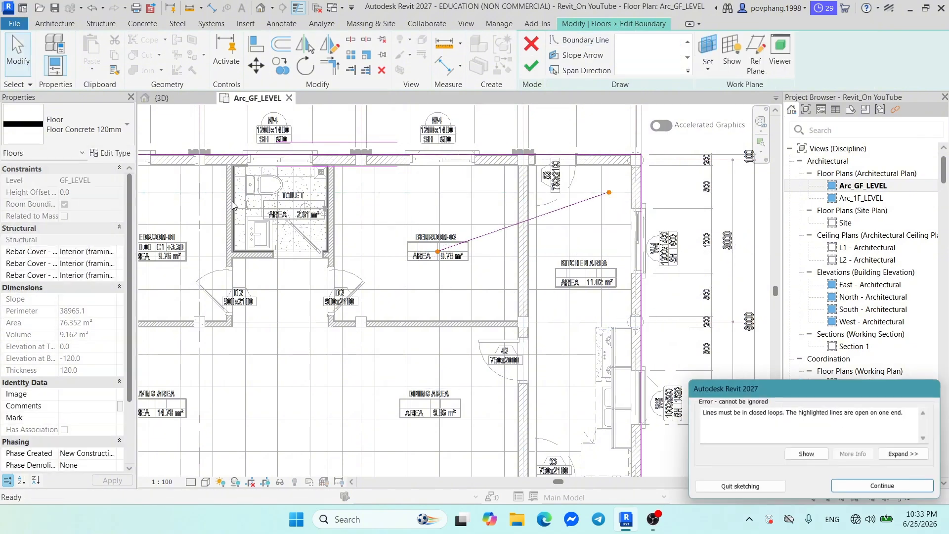
{"action": "key", "text": "Return"}
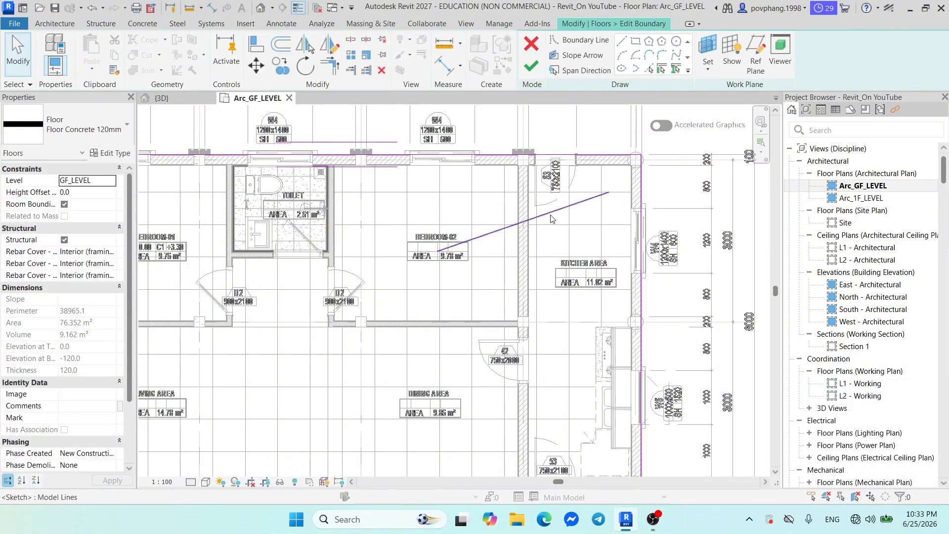
- Delete the open diagonal line between Bedroom-02 and the kitchen area from the floor sketch
{"action": "left_click", "coordinate": [551, 216]}
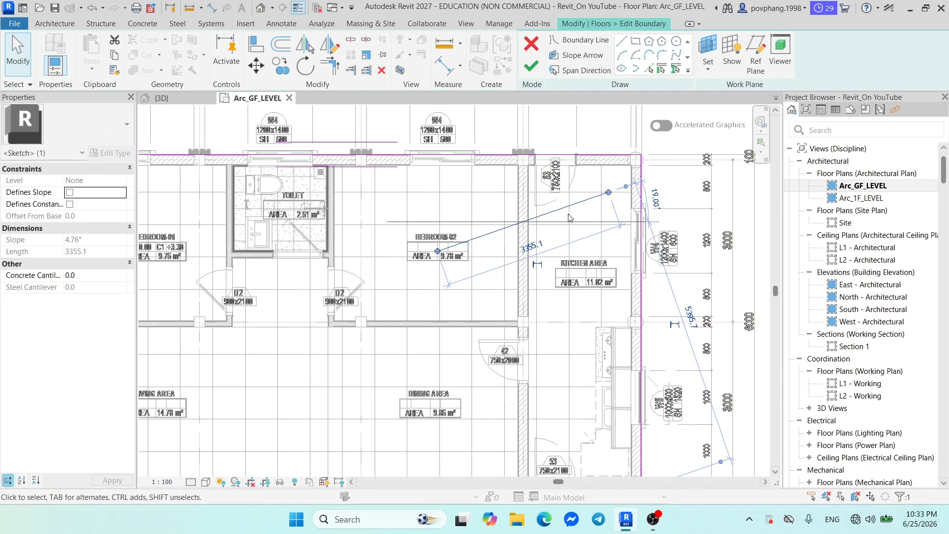
{"action": "key", "text": "Delete"}
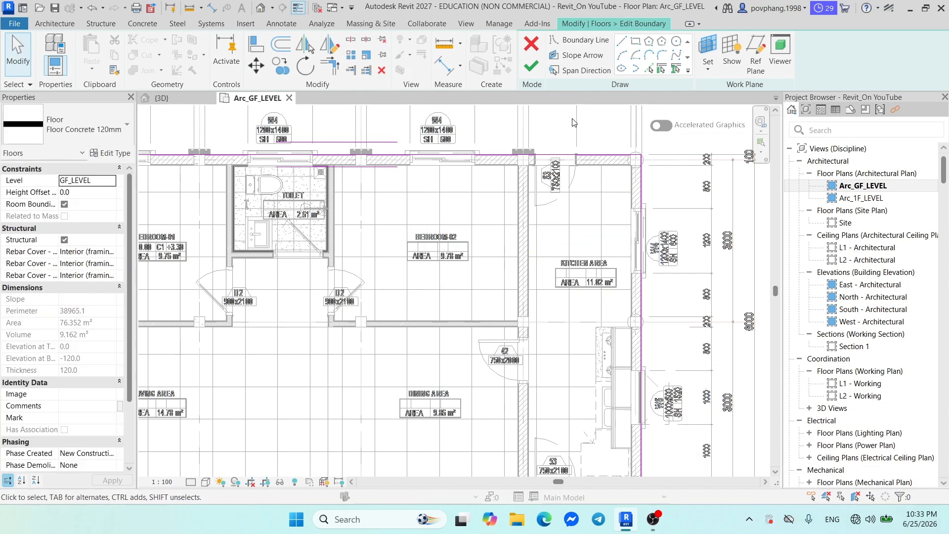
- Draw a second boundary line over the existing one along the kitchen's outer wall, and try to finish the floor sketch
{"action": "left_click", "coordinate": [621, 40]}
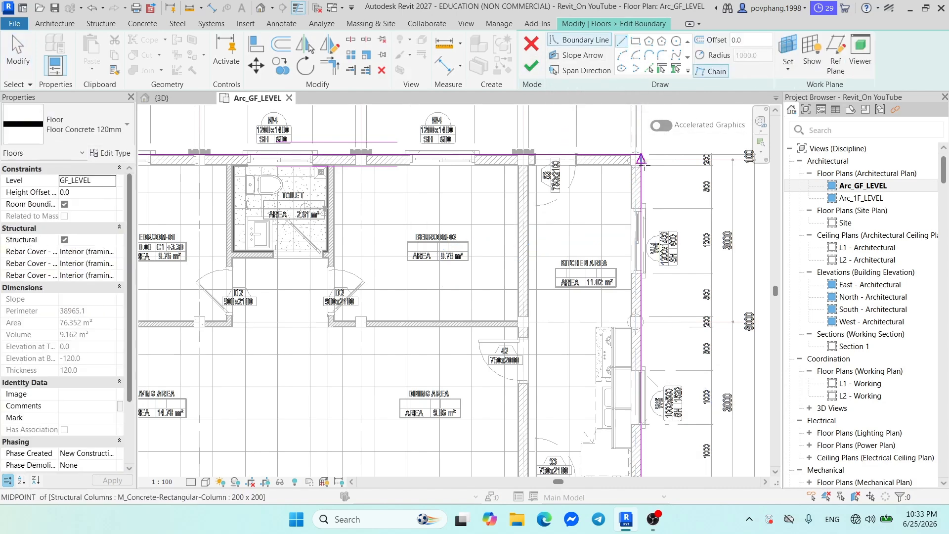
{"action": "left_click", "coordinate": [643, 165]}
{"action": "left_click", "coordinate": [641, 246]}
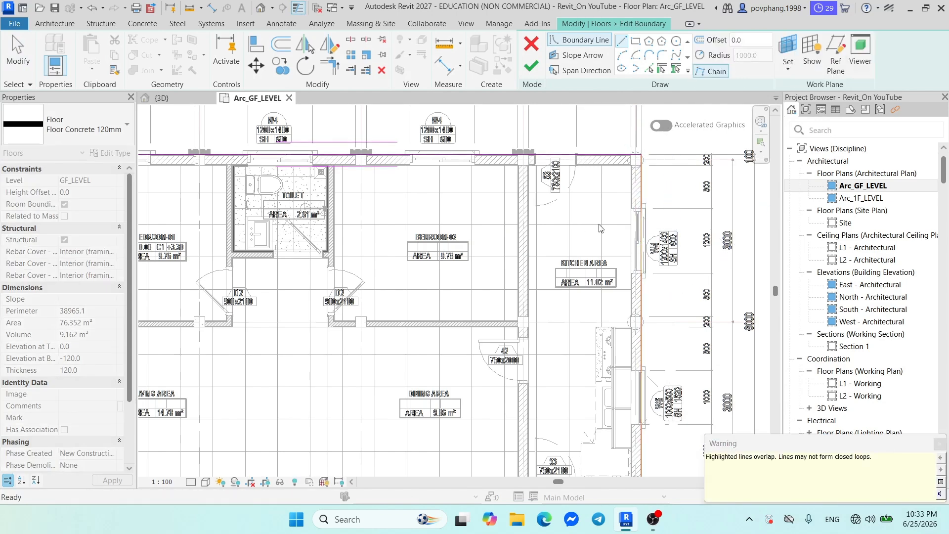
{"action": "key", "text": "Escape"}
{"action": "key", "text": "Escape"}
{"action": "scroll", "coordinate": [719, 202], "scroll_direction": "up", "scroll_amount": 4}
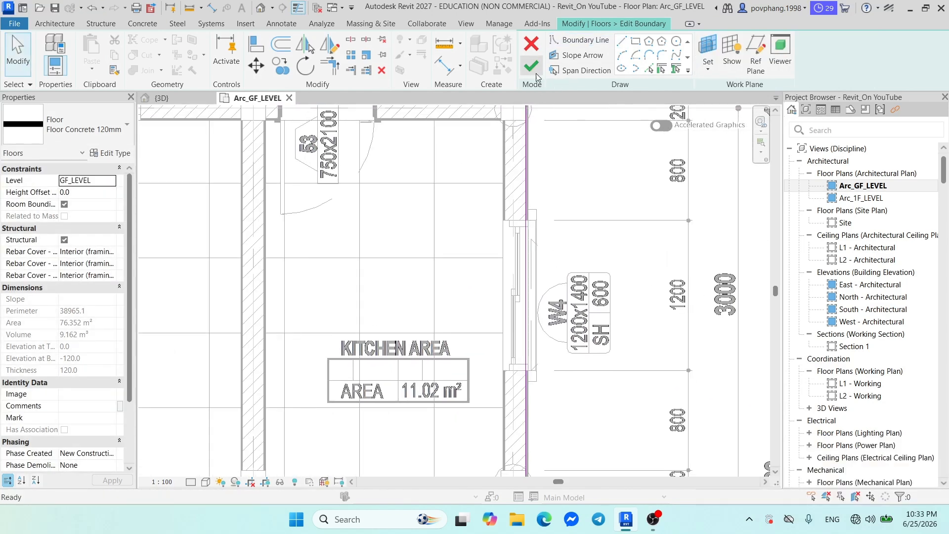
{"action": "left_click", "coordinate": [536, 76]}
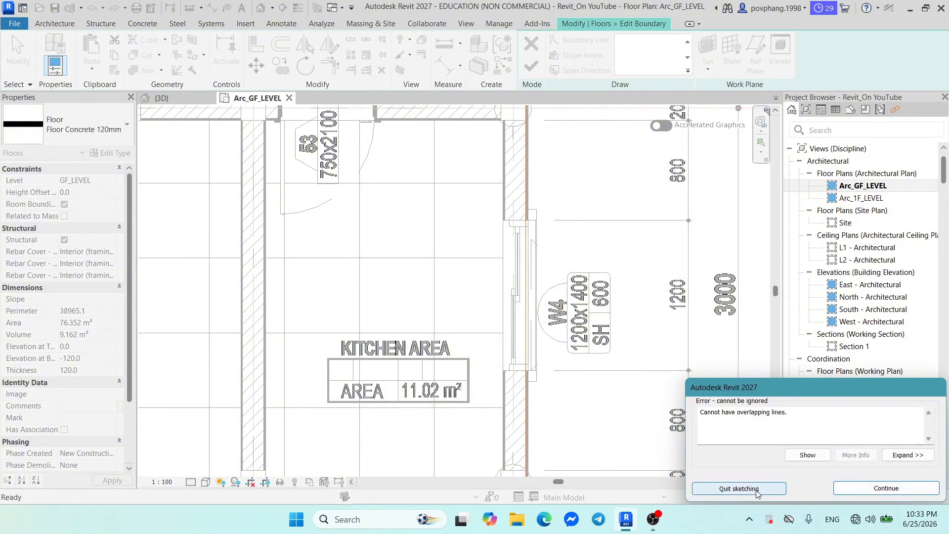
{"action": "scroll", "coordinate": [513, 183], "scroll_direction": "down", "scroll_amount": 4}
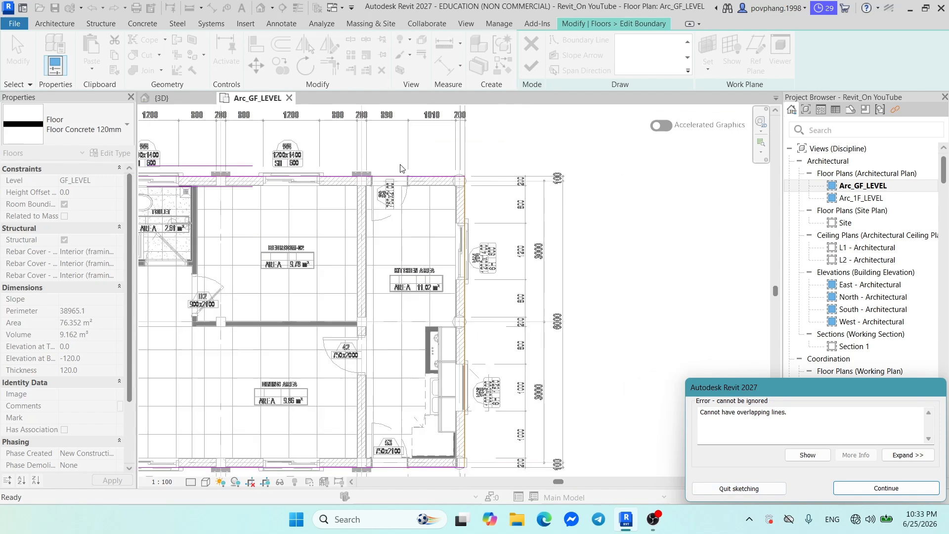
{"action": "left_click", "coordinate": [886, 489]}
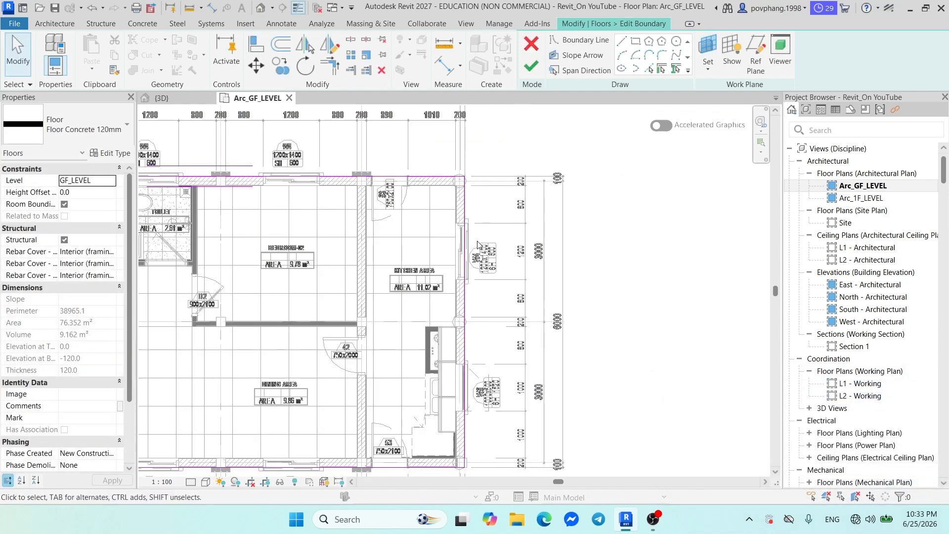
- Delete the overlapping boundary line along the kitchen's outer wall and finish the floor sketch
{"action": "scroll", "coordinate": [469, 222], "scroll_direction": "up", "scroll_amount": 3}
{"action": "left_click", "coordinate": [463, 213]}
{"action": "key", "text": "Delete"}
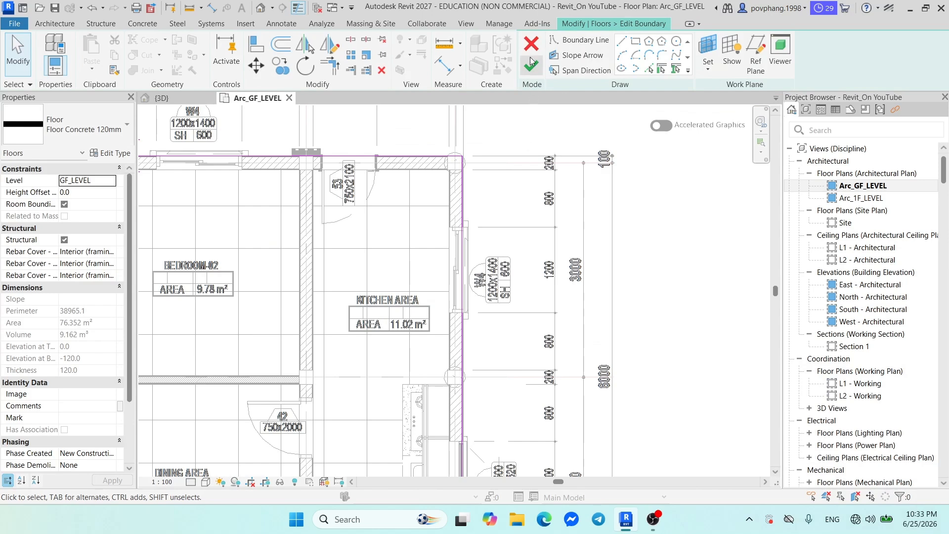
{"action": "left_click", "coordinate": [531, 65]}
{"action": "scroll", "coordinate": [656, 191], "scroll_direction": "down", "scroll_amount": 3}
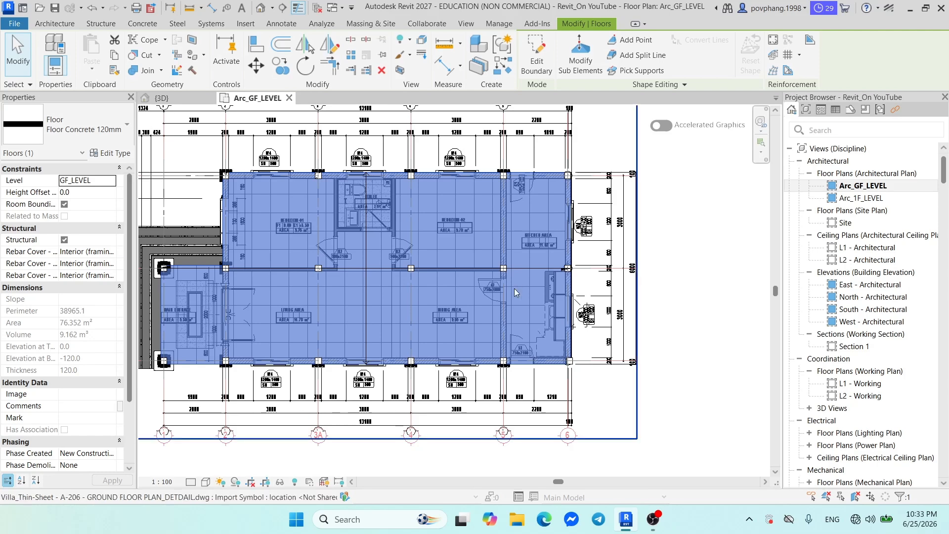
{"action": "key", "text": "Escape"}
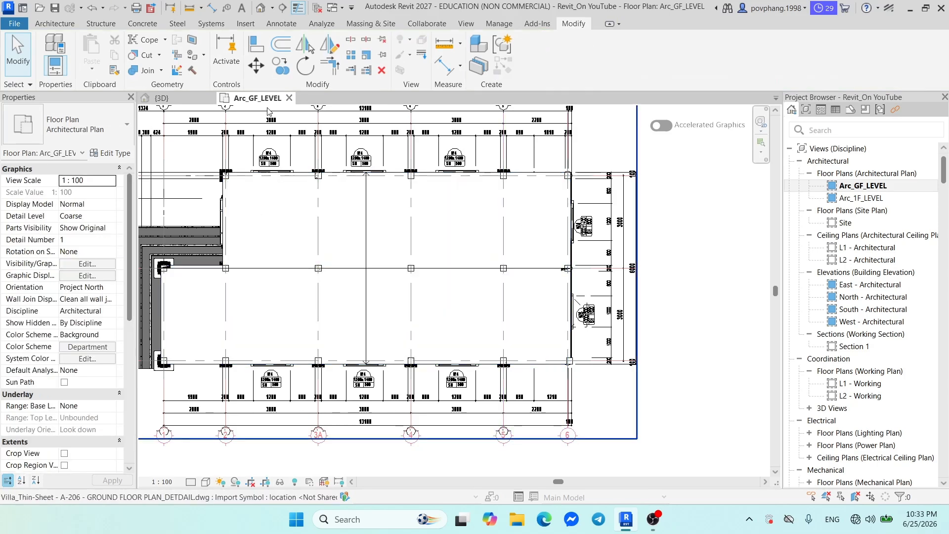
- Delete the two scope boxes surrounding the building in the 3D view
{"action": "left_click", "coordinate": [190, 99]}
{"action": "scroll", "coordinate": [463, 316], "scroll_direction": "up", "scroll_amount": 5}
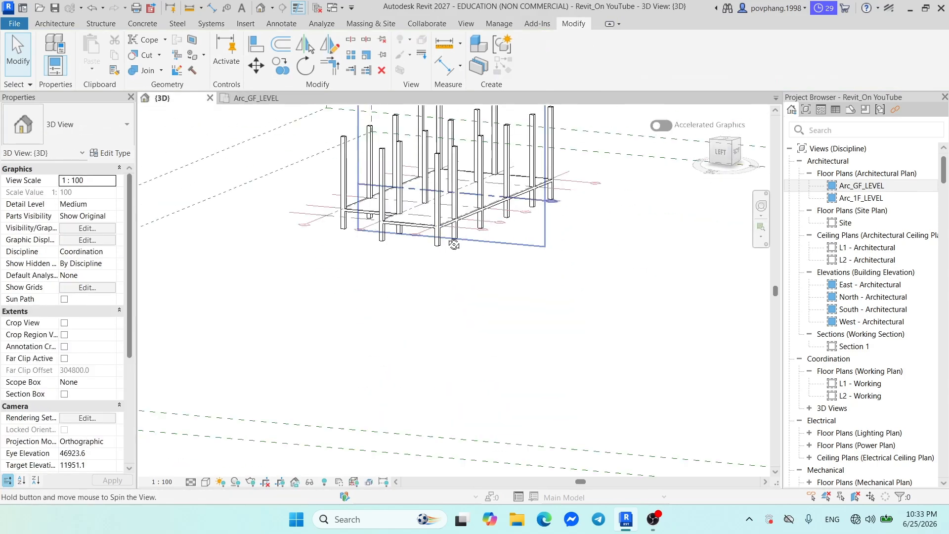
{"action": "scroll", "coordinate": [425, 311], "scroll_direction": "down", "scroll_amount": 10}
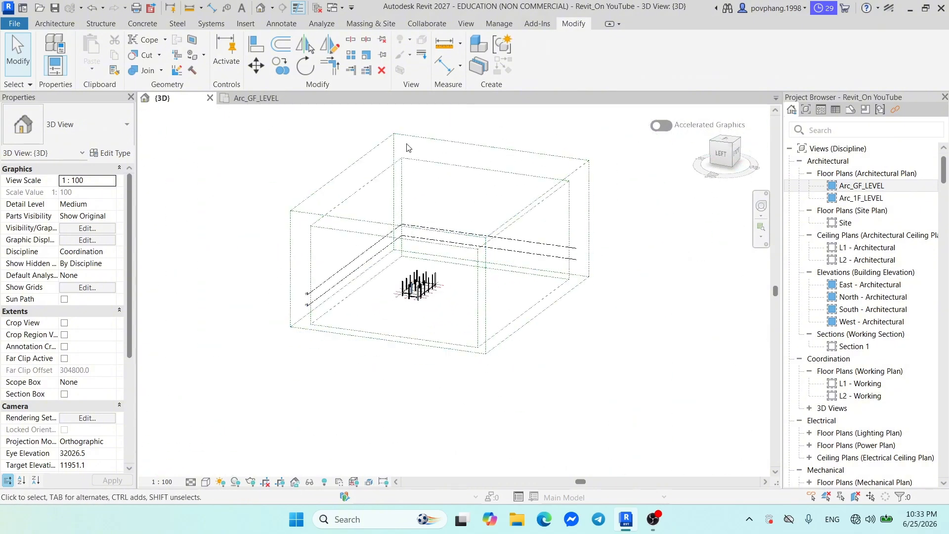
{"action": "middle_click_drag", "start_coordinate": [414, 177], "coordinate": [444, 243]}
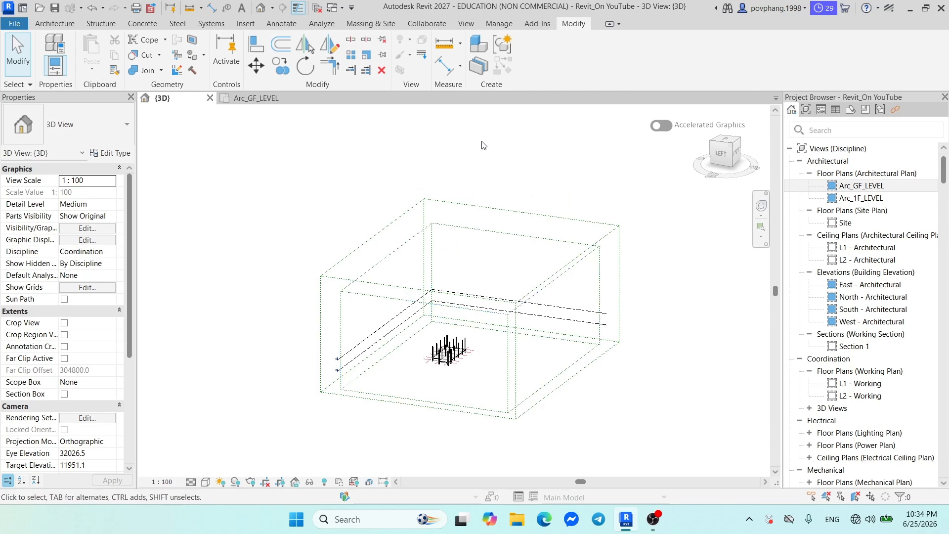
{"action": "left_click_drag", "start_coordinate": [428, 230], "coordinate": [396, 243]}
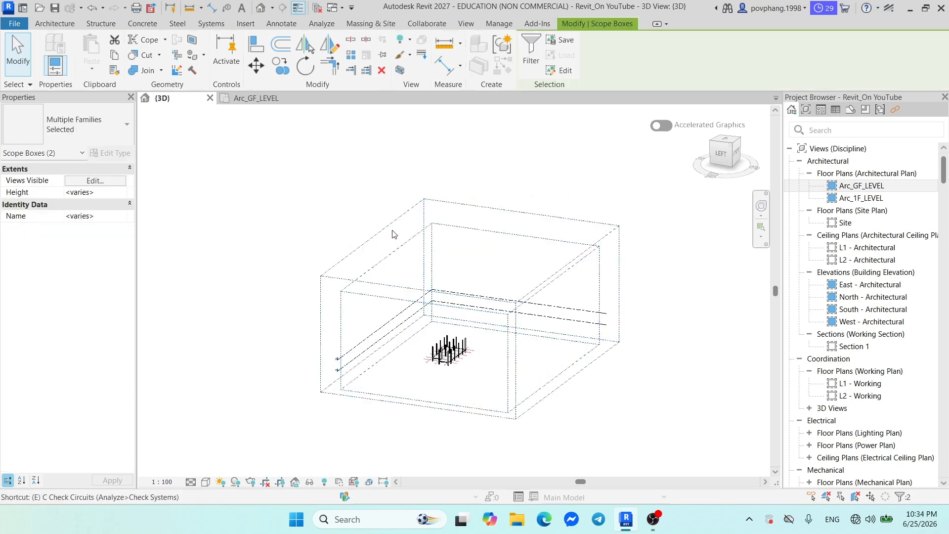
{"action": "key", "text": "Delete"}
- Move the concrete floor up to 1F_LEVEL and examine it on top of the columns
{"action": "middle_click_drag", "start_coordinate": [538, 337], "coordinate": [542, 220]}
{"action": "scroll", "coordinate": [453, 230], "scroll_direction": "up", "scroll_amount": 8}
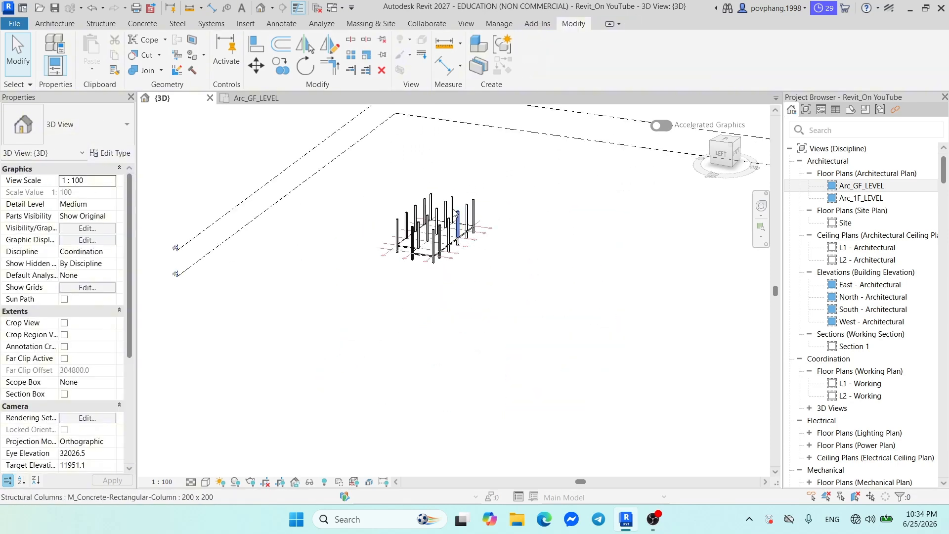
{"action": "scroll", "coordinate": [483, 276], "scroll_direction": "down", "scroll_amount": 5}
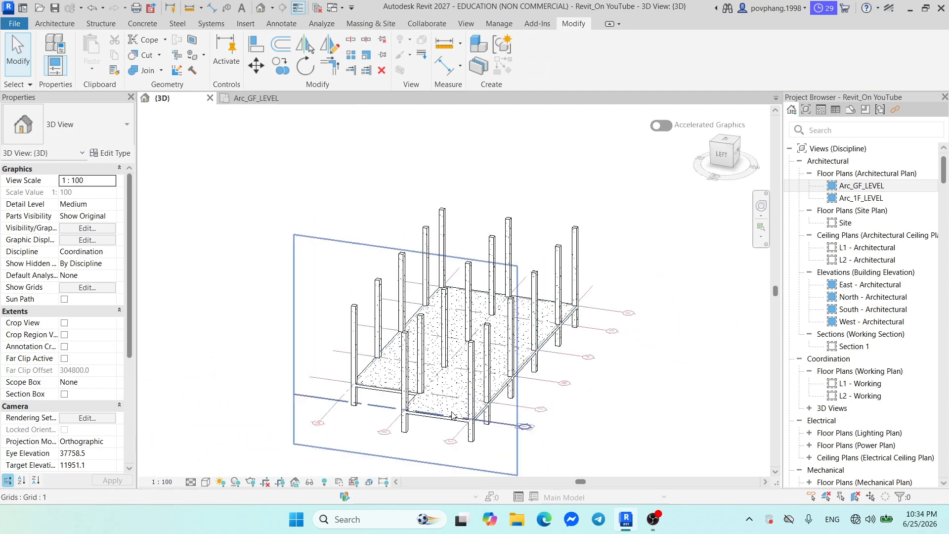
{"action": "scroll", "coordinate": [452, 415], "scroll_direction": "up", "scroll_amount": 8}
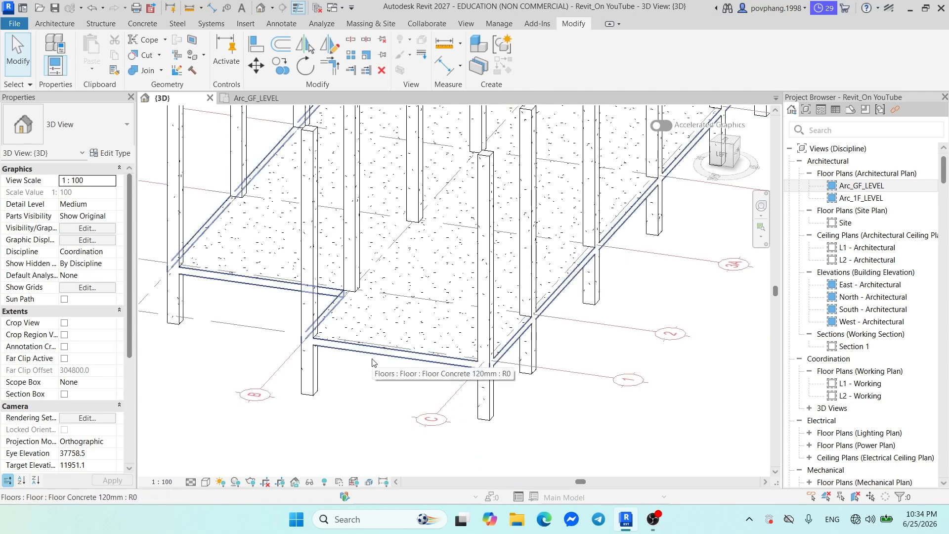
{"action": "left_click", "coordinate": [372, 362]}
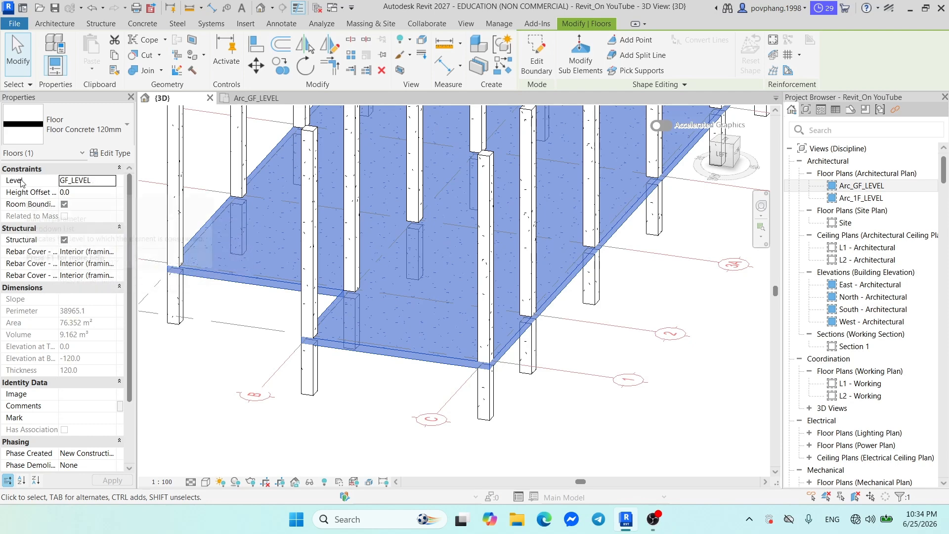
{"action": "left_click", "coordinate": [111, 181]}
{"action": "left_click", "coordinate": [86, 202]}
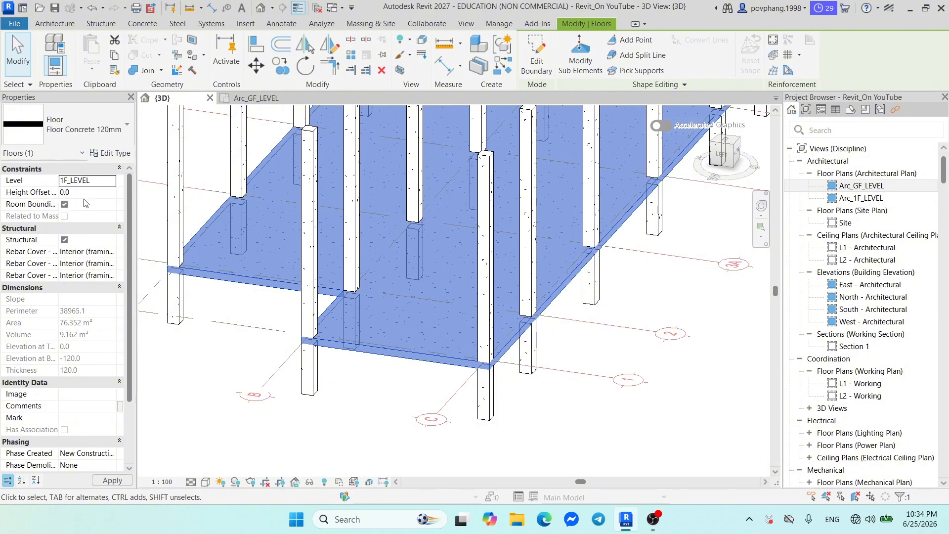
{"action": "scroll", "coordinate": [397, 212], "scroll_direction": "down", "scroll_amount": 6}
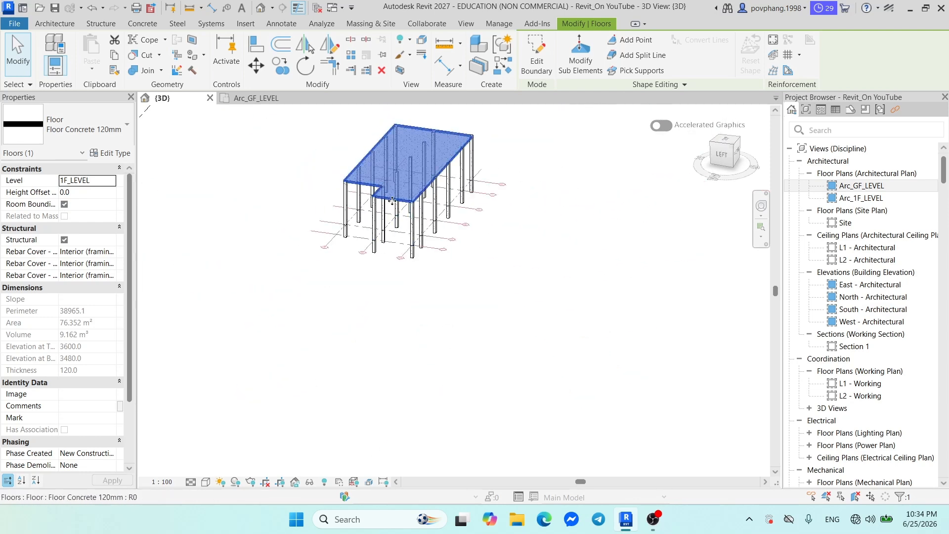
{"action": "middle_click_drag", "start_coordinate": [485, 244], "coordinate": [455, 207], "text": "shift"}
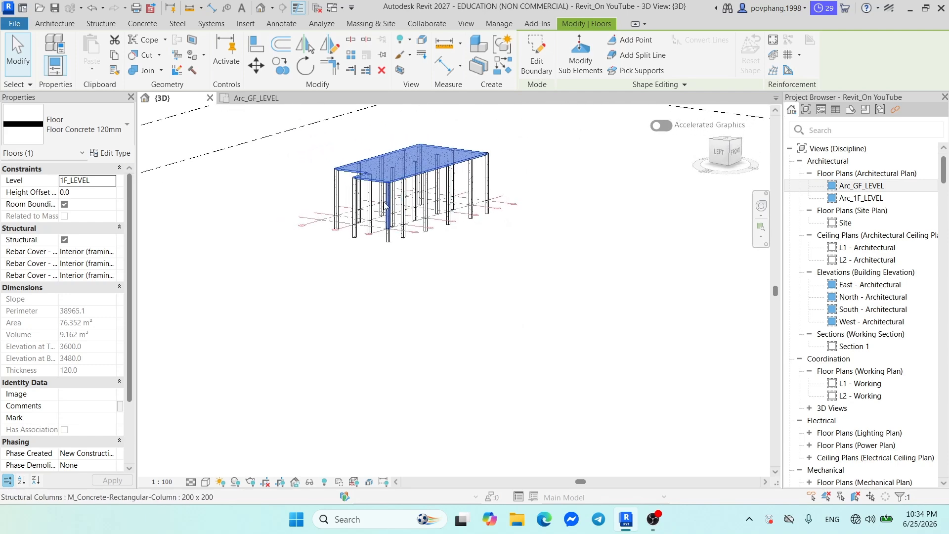
- Set the floor's level back to GF_LEVEL and its height offset to 1000 mm
{"action": "left_click", "coordinate": [117, 189]}
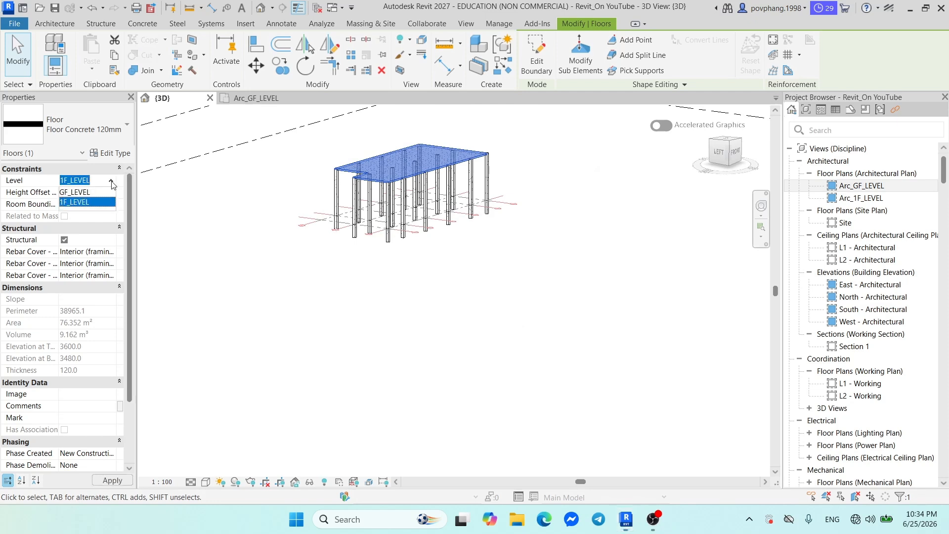
{"action": "left_click", "coordinate": [84, 193]}
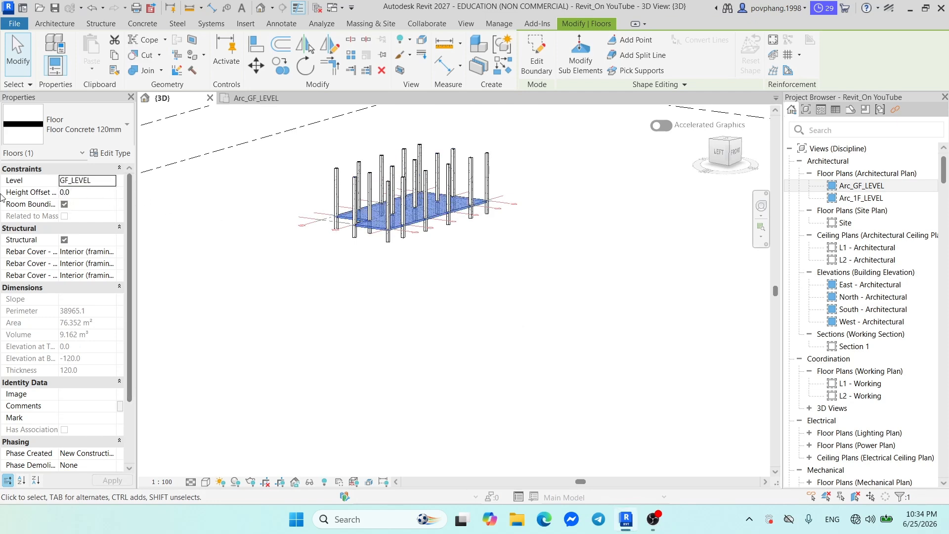
{"action": "left_click", "coordinate": [93, 194]}
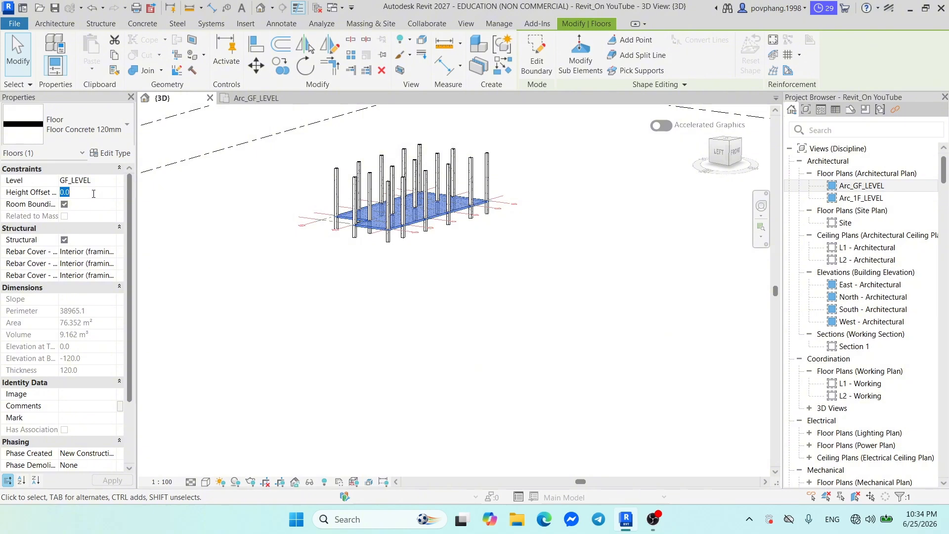
{"action": "type", "text": "1000"}
{"action": "key", "text": "Return"}
{"action": "scroll", "coordinate": [364, 233], "scroll_direction": "up", "scroll_amount": 3}
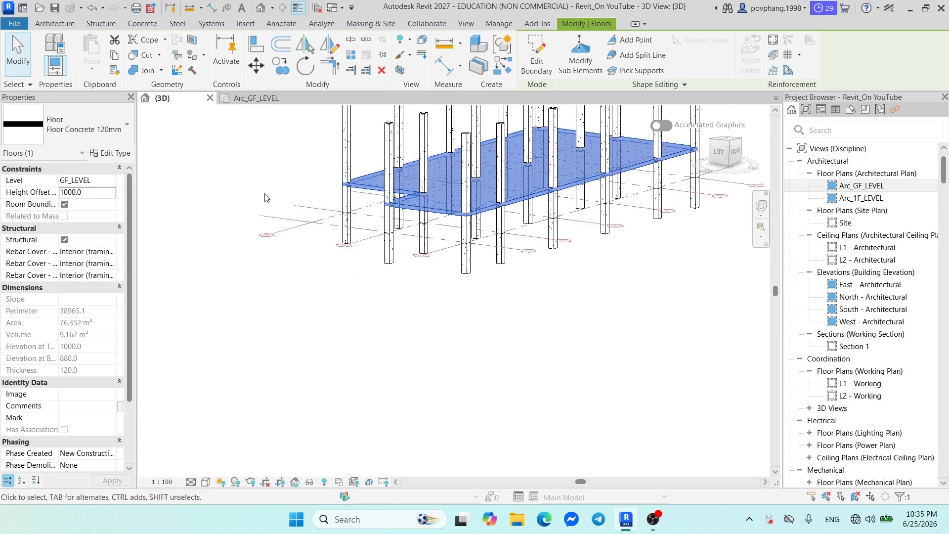
- Set the floor's height offset from GF_LEVEL to -1000 mm and look at its position against the columns
{"action": "left_click", "coordinate": [63, 194]}
{"action": "type", "text": "-"}
{"action": "key", "text": "Return"}
{"action": "scroll", "coordinate": [443, 306], "scroll_direction": "down", "scroll_amount": 2}
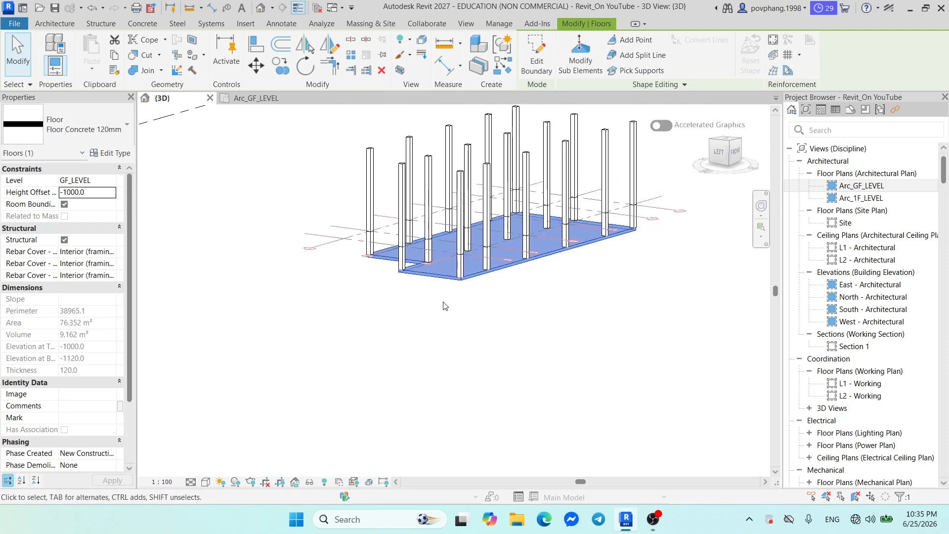
{"action": "middle_click_drag", "start_coordinate": [443, 306], "coordinate": [476, 292], "text": "shift"}
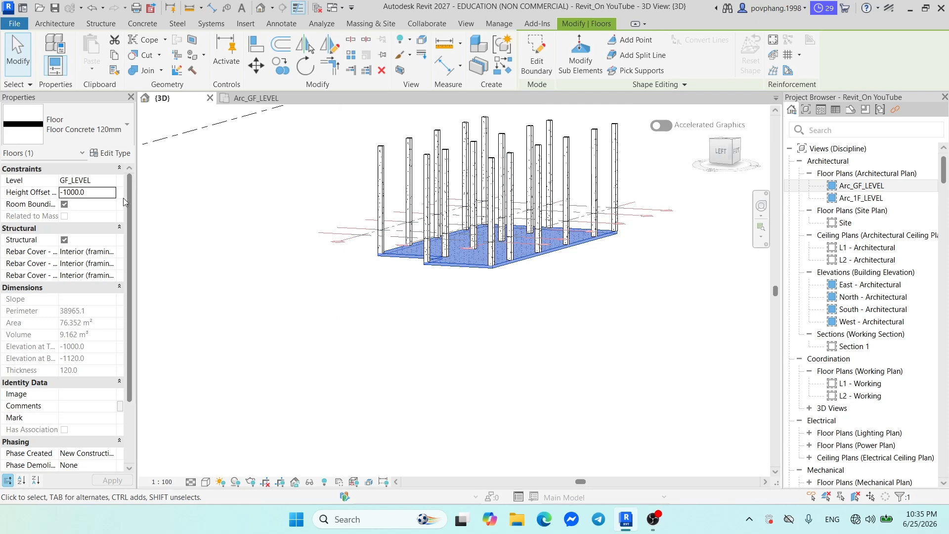
- Set the floor's height offset from GF_LEVEL to -50 mm and view the slab edge up close
{"action": "double_click", "coordinate": [107, 193]}
{"action": "type", "text": "-5"}
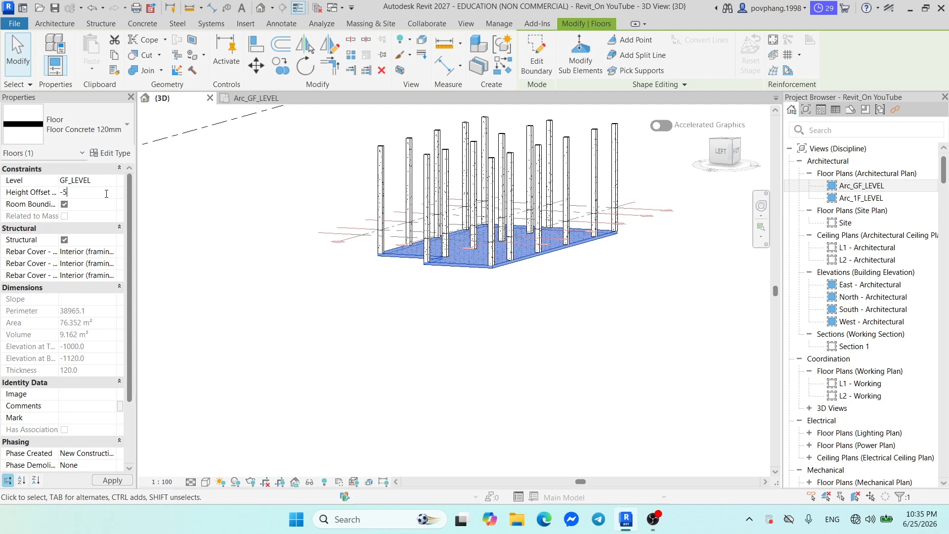
{"action": "type", "text": "0"}
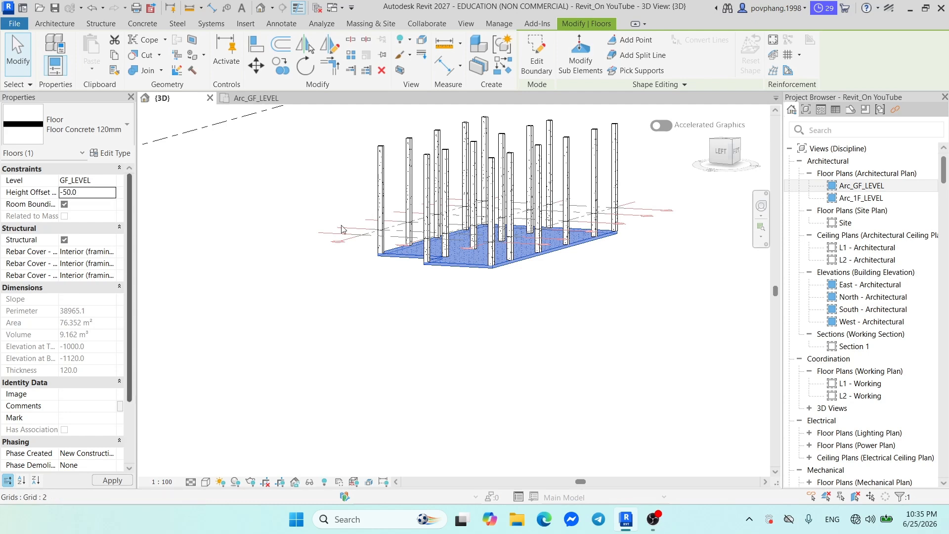
{"action": "left_click", "coordinate": [544, 253]}
{"action": "scroll", "coordinate": [529, 247], "scroll_direction": "up", "scroll_amount": 3}
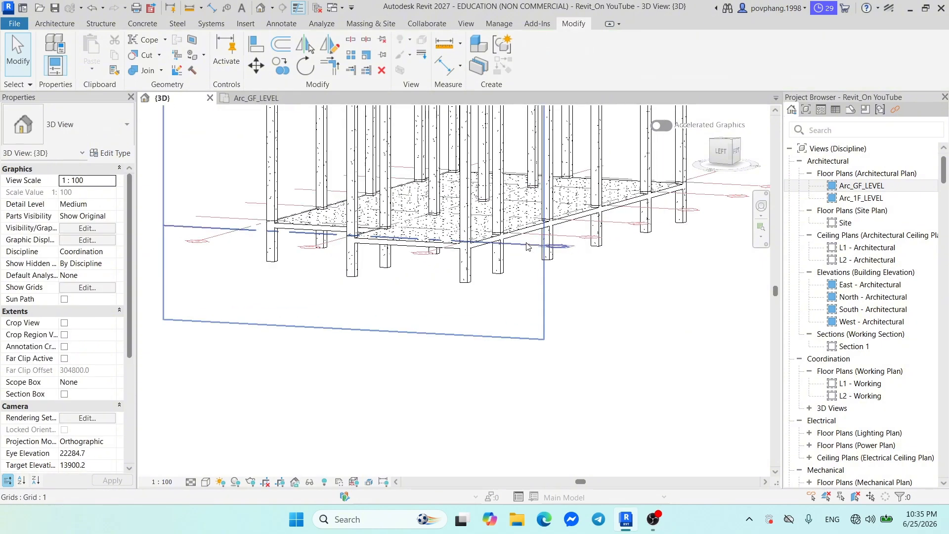
- Examine the concrete slab against the column bases from several angles in 3D and review the floor's properties
{"action": "mouse_move", "coordinate": [527, 246]}
{"action": "middle_mouse_down", "text": "shift"}
{"action": "mouse_move", "coordinate": [578, 287]}
{"action": "mouse_move", "coordinate": [597, 339]}
{"action": "mouse_move", "coordinate": [571, 276]}
{"action": "mouse_move", "coordinate": [545, 243]}
{"action": "mouse_move", "coordinate": [575, 346]}
{"action": "mouse_move", "coordinate": [578, 409]}
{"action": "mouse_move", "coordinate": [533, 342]}
{"action": "middle_mouse_up", "text": "shift"}
{"action": "scroll", "coordinate": [521, 319], "scroll_direction": "up", "scroll_amount": 3}
{"action": "left_click", "coordinate": [527, 292]}
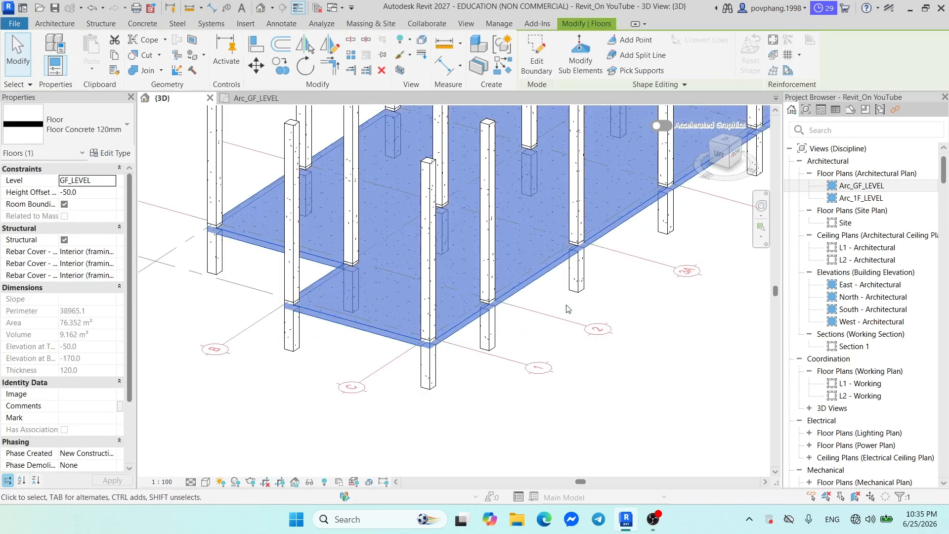
{"action": "left_click", "coordinate": [567, 310]}
{"action": "scroll", "coordinate": [461, 292], "scroll_direction": "down", "scroll_amount": 2}
{"action": "left_click", "coordinate": [473, 305]}
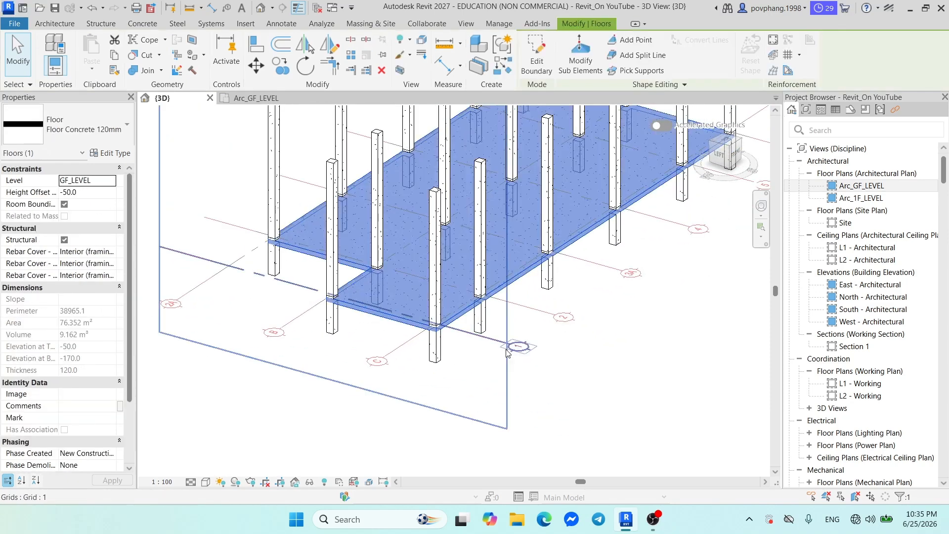
{"action": "left_click", "coordinate": [553, 390]}
{"action": "scroll", "coordinate": [557, 395], "scroll_direction": "down", "scroll_amount": 2}
{"action": "middle_click_drag", "start_coordinate": [557, 394], "coordinate": [578, 383], "text": "shift"}
{"action": "scroll", "coordinate": [490, 346], "scroll_direction": "up", "scroll_amount": 3}
{"action": "left_click", "coordinate": [475, 321]}
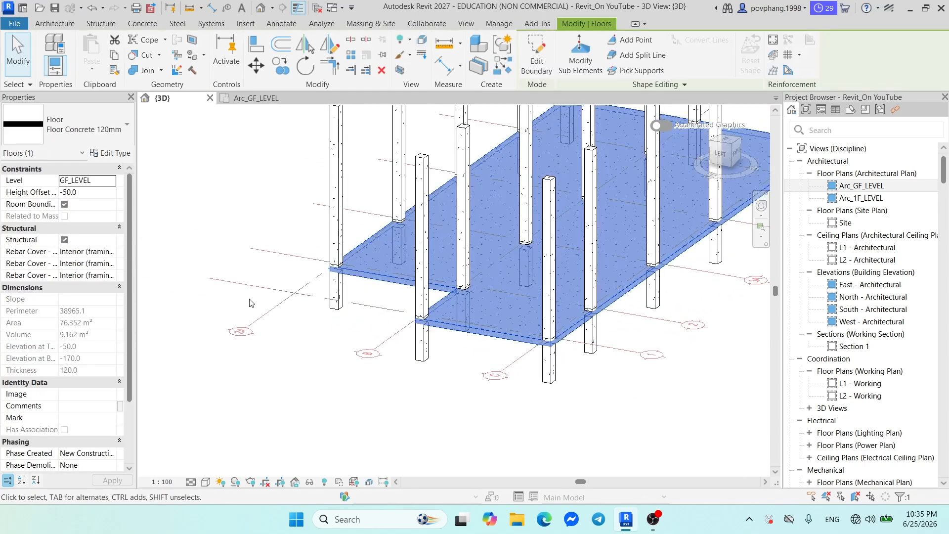
{"action": "scroll", "coordinate": [40, 361], "scroll_direction": "down", "scroll_amount": 3}
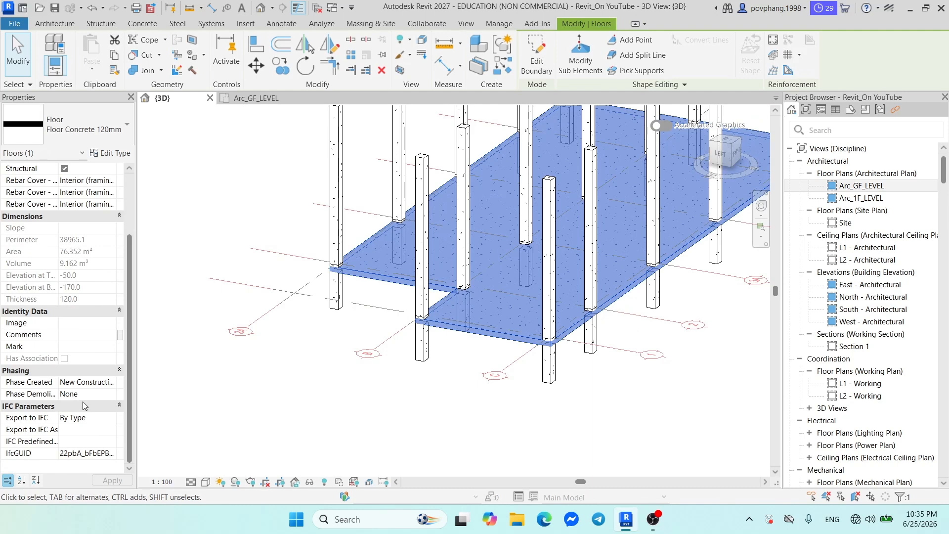
{"action": "scroll", "coordinate": [79, 385], "scroll_direction": "up", "scroll_amount": 3}
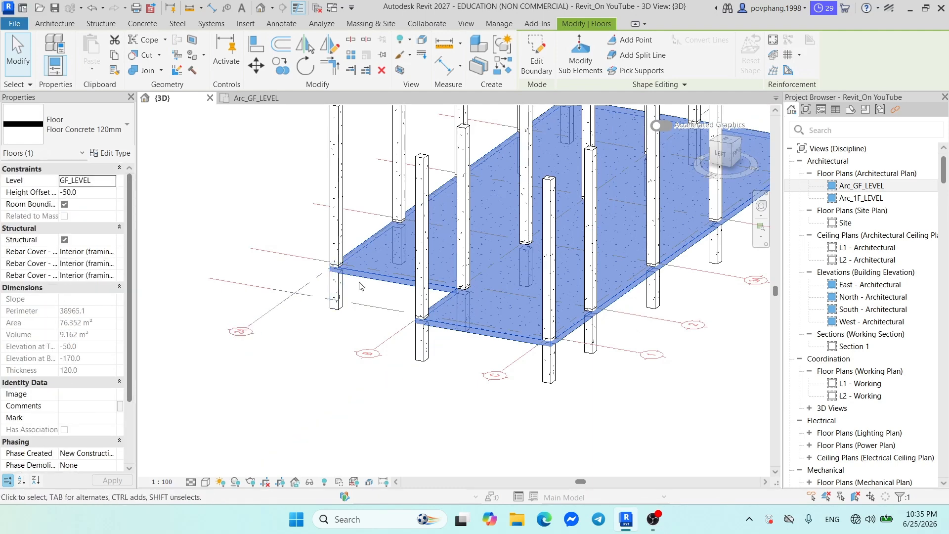
{"action": "key", "text": "Escape"}
{"action": "scroll", "coordinate": [398, 276], "scroll_direction": "down", "scroll_amount": 2}
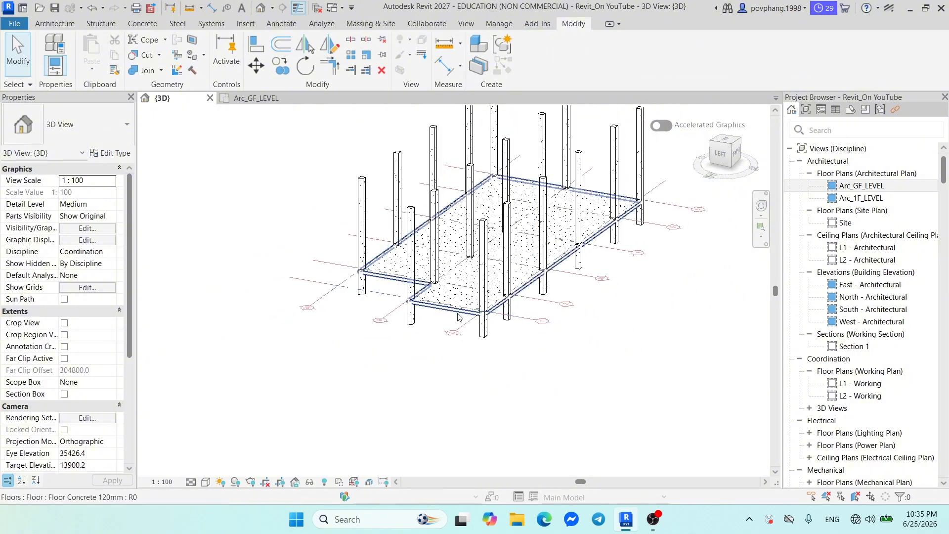
- Set the 3D view's visual style to Shaded and view the slab and columns from different angles
{"action": "middle_click_drag", "start_coordinate": [416, 257], "coordinate": [430, 384], "text": "shift"}
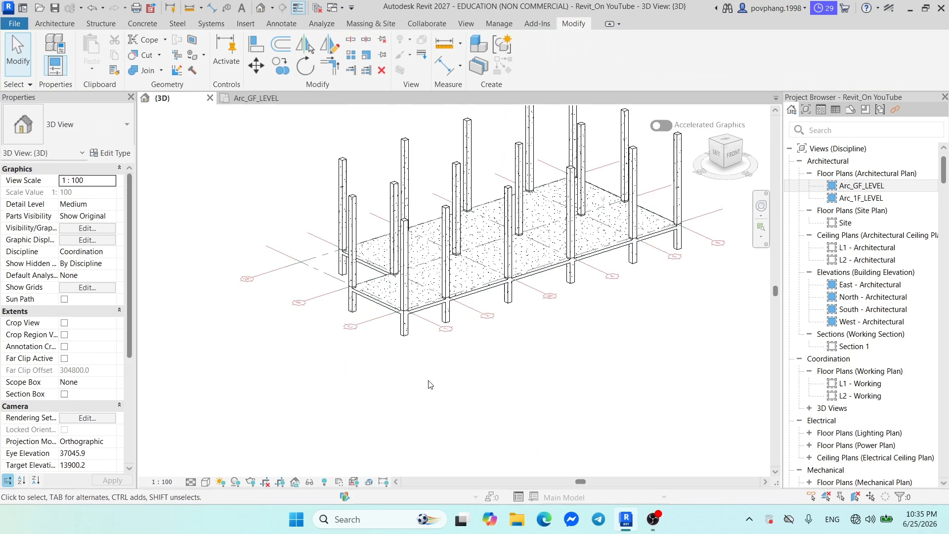
{"action": "left_click", "coordinate": [206, 483]}
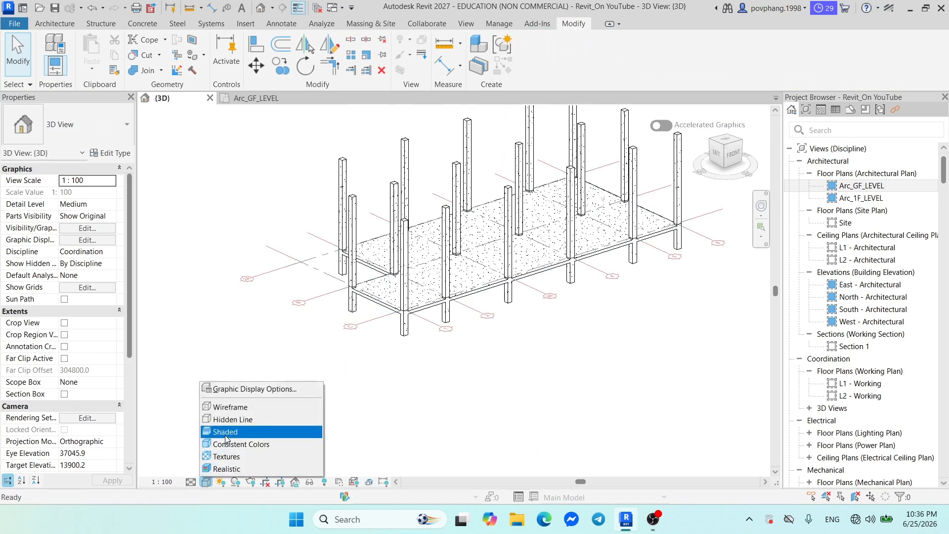
{"action": "left_click", "coordinate": [225, 431]}
{"action": "mouse_move", "coordinate": [508, 265]}
{"action": "middle_mouse_down", "text": "shift"}
{"action": "mouse_move", "coordinate": [602, 254]}
{"action": "mouse_move", "coordinate": [544, 361]}
{"action": "middle_mouse_up", "text": "shift"}
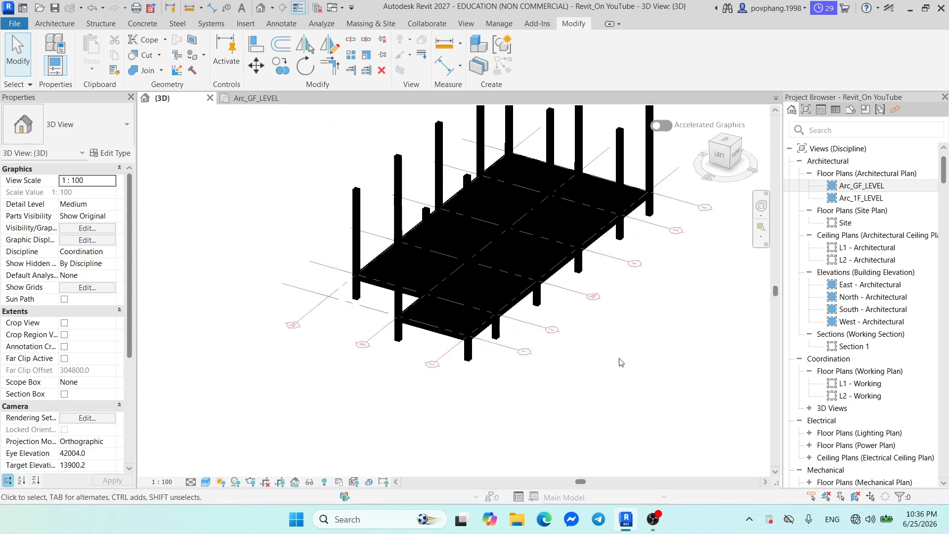
{"action": "mouse_move", "coordinate": [621, 363]}
{"action": "middle_mouse_down", "text": "shift"}
{"action": "mouse_move", "coordinate": [629, 426]}
{"action": "mouse_move", "coordinate": [618, 426]}
{"action": "mouse_move", "coordinate": [606, 313]}
{"action": "mouse_move", "coordinate": [563, 345]}
{"action": "mouse_move", "coordinate": [618, 350]}
{"action": "mouse_move", "coordinate": [627, 276]}
{"action": "mouse_move", "coordinate": [625, 295]}
{"action": "mouse_move", "coordinate": [573, 269]}
{"action": "mouse_move", "coordinate": [613, 286]}
{"action": "middle_mouse_up", "text": "shift"}
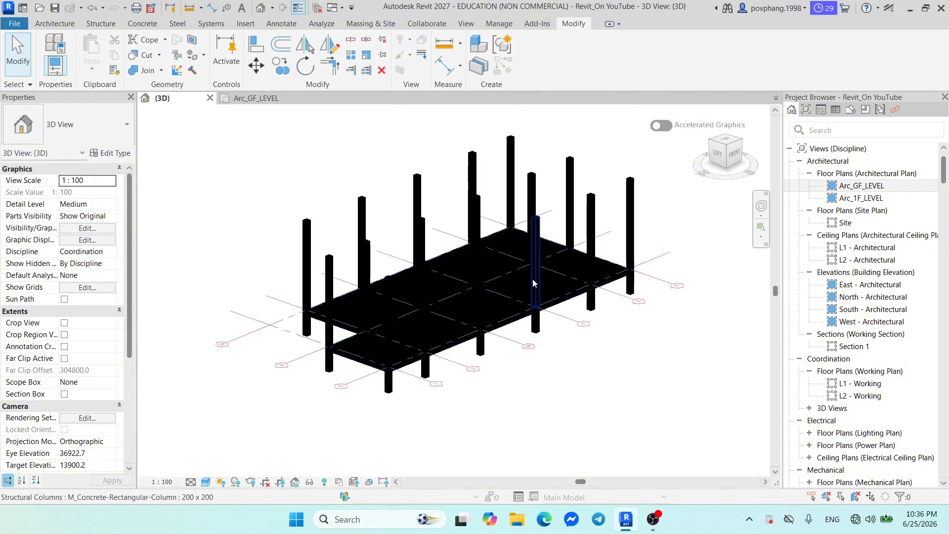
{"action": "middle_click_drag", "start_coordinate": [532, 277], "coordinate": [345, 321], "text": "shift"}
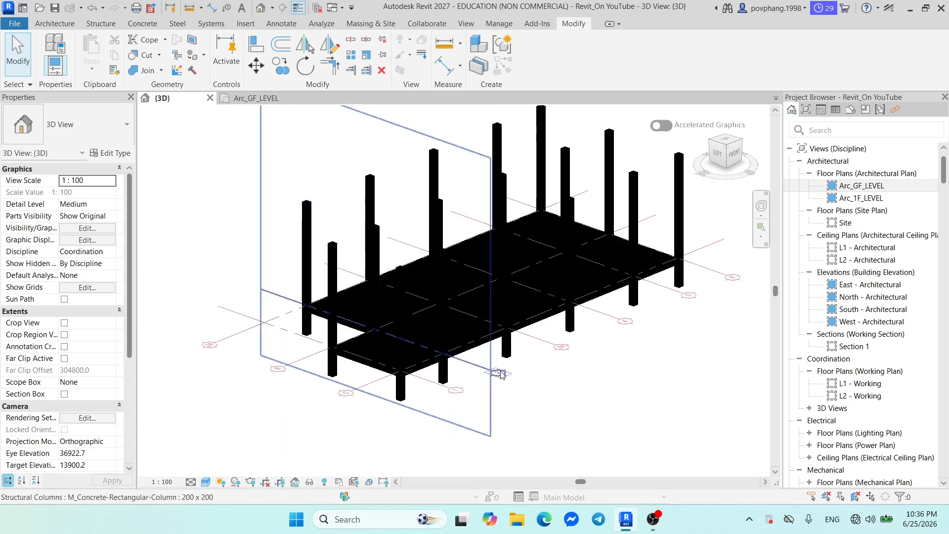
- Open the Material Browser and look through the list of project materials
{"action": "left_click", "coordinate": [466, 23]}
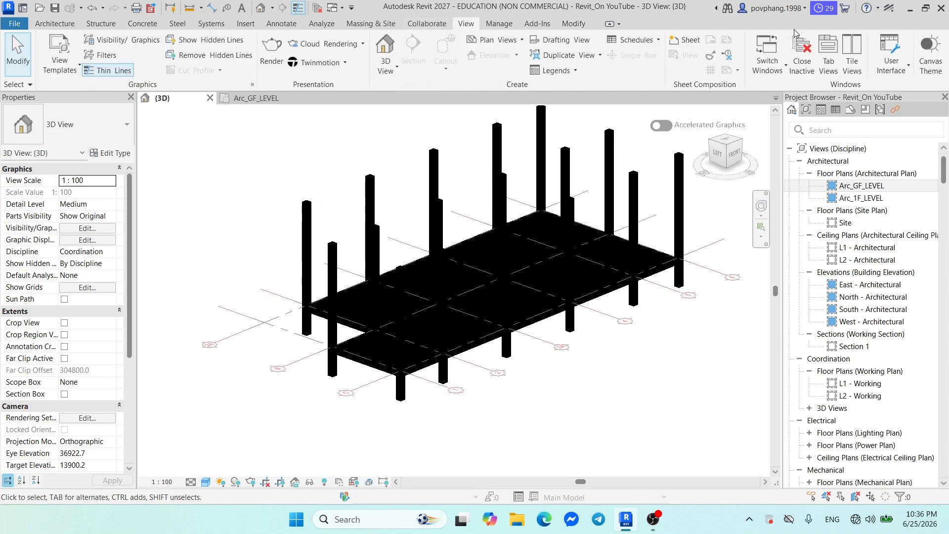
{"action": "left_click", "coordinate": [500, 23]}
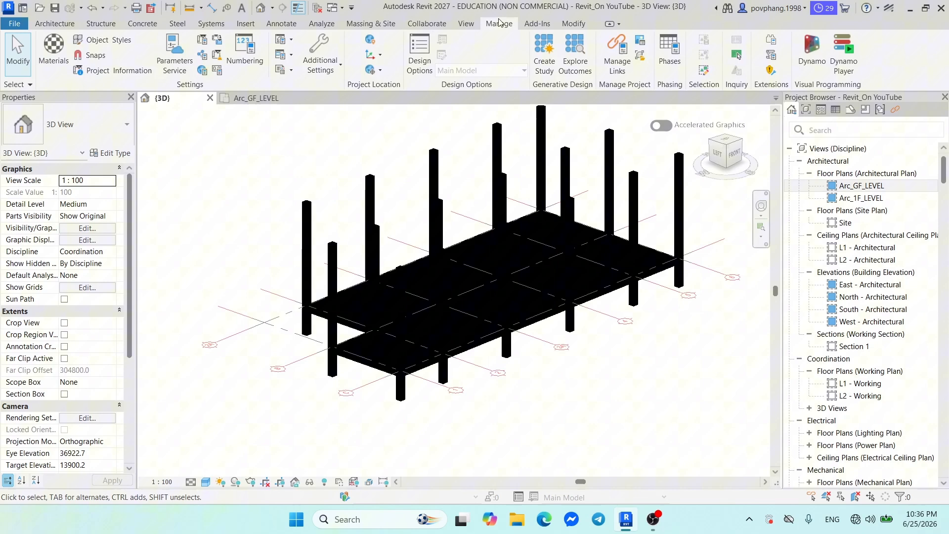
{"action": "left_click", "coordinate": [50, 55]}
{"action": "scroll", "coordinate": [571, 225], "scroll_direction": "up", "scroll_amount": 10}
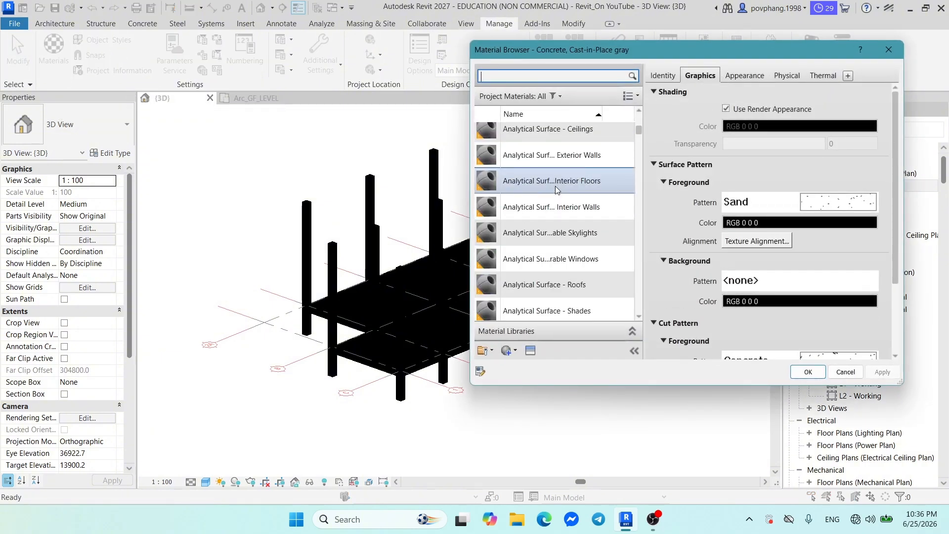
{"action": "scroll", "coordinate": [555, 186], "scroll_direction": "down", "scroll_amount": 10}
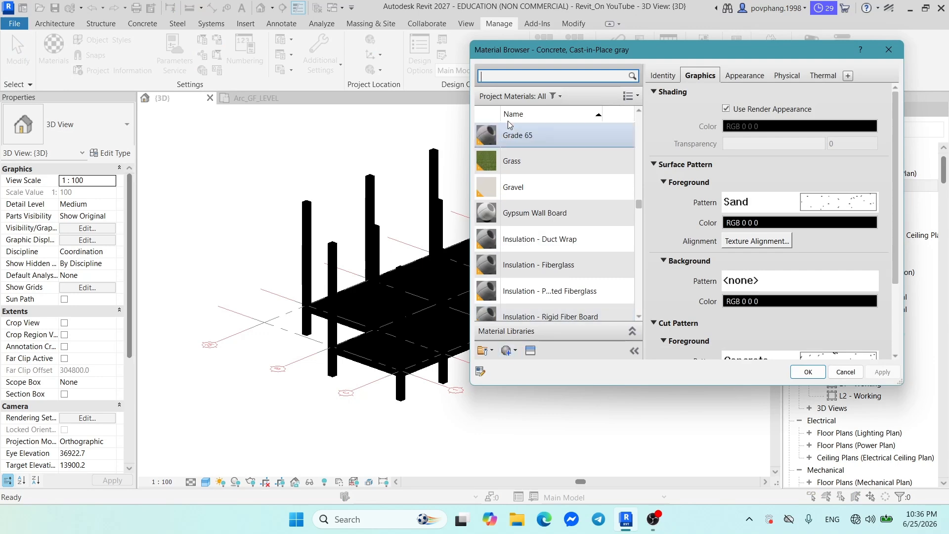
{"action": "scroll", "coordinate": [532, 233], "scroll_direction": "down", "scroll_amount": 10}
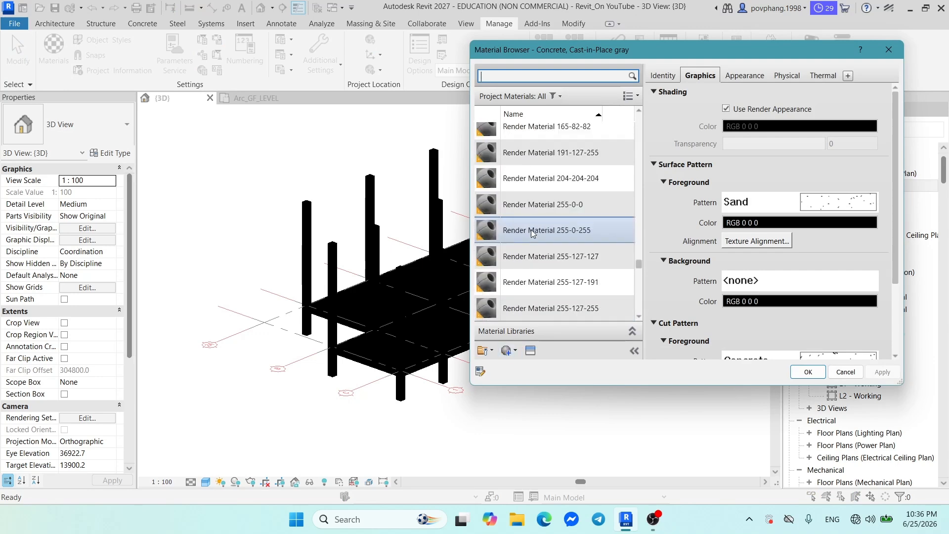
{"action": "scroll", "coordinate": [532, 233], "scroll_direction": "up", "scroll_amount": 10}
{"action": "left_click", "coordinate": [493, 351]}
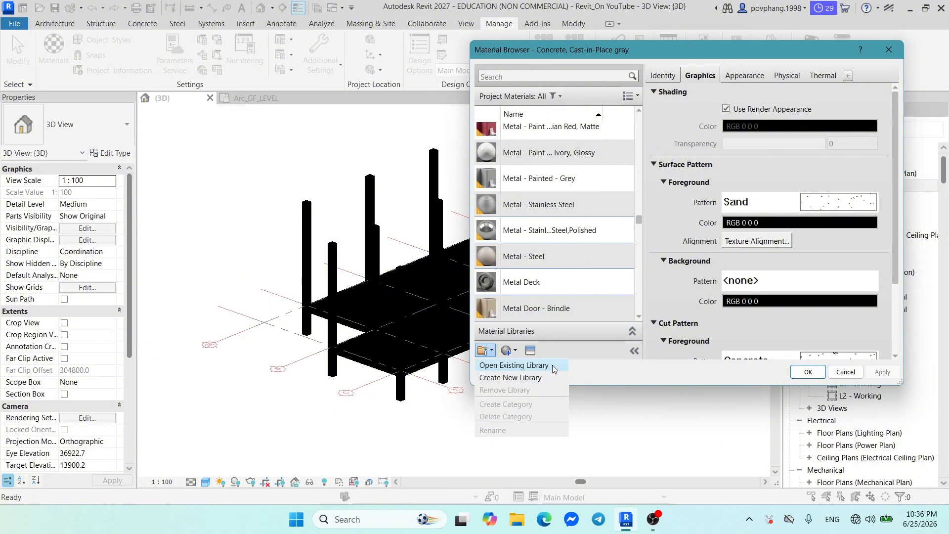
{"action": "left_click", "coordinate": [524, 379]}
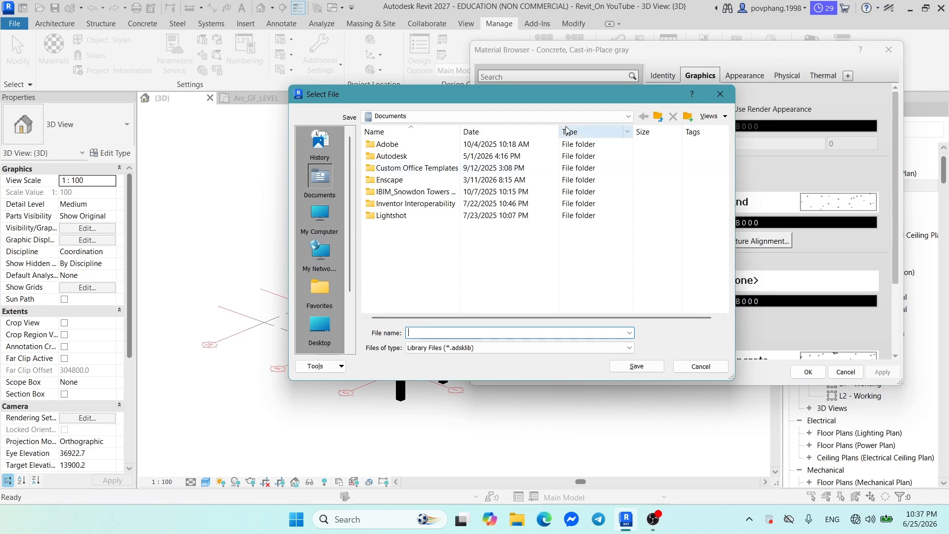
{"action": "left_click", "coordinate": [720, 94]}
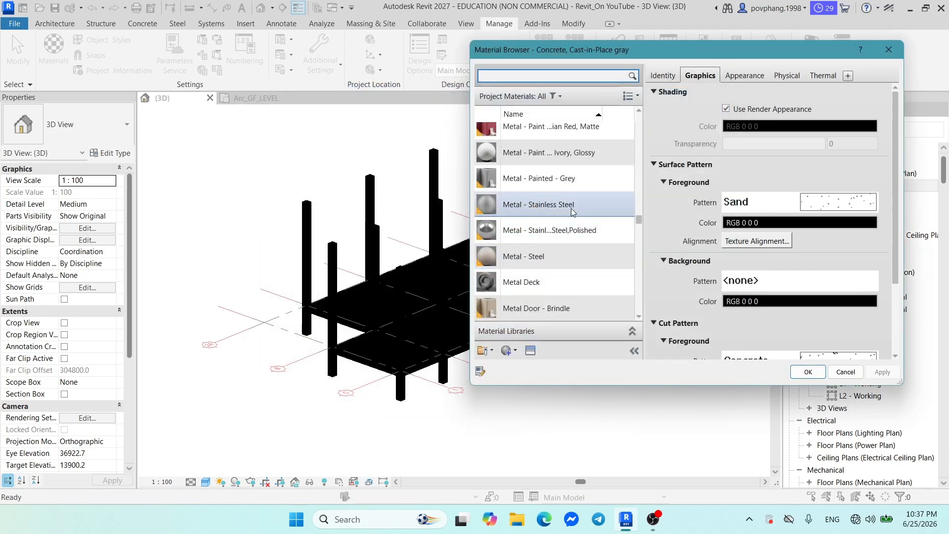
- Create a new project material and name it PP_FLOOR CONCETE
{"action": "scroll", "coordinate": [584, 192], "scroll_direction": "up", "scroll_amount": 1}
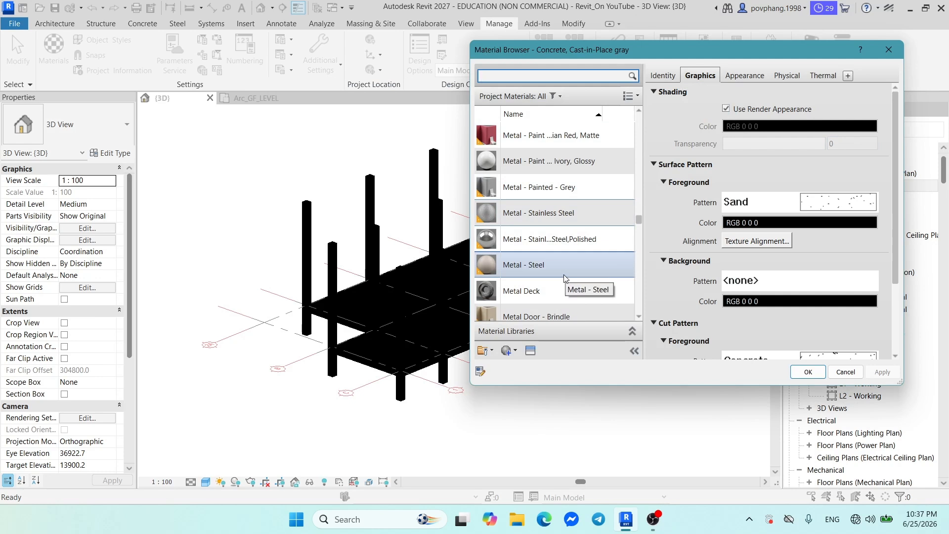
{"action": "scroll", "coordinate": [524, 307], "scroll_direction": "down", "scroll_amount": 1}
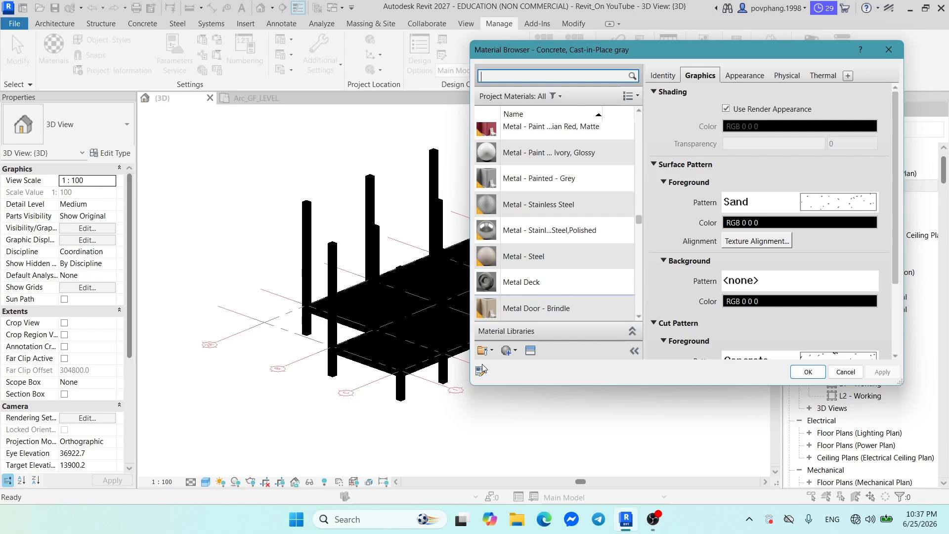
{"action": "left_click", "coordinate": [517, 351]}
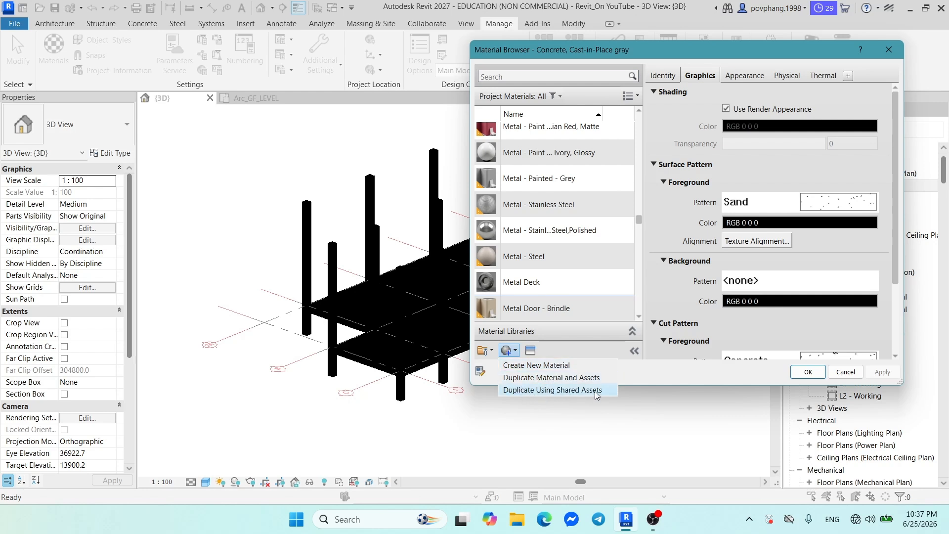
{"action": "left_click", "coordinate": [544, 365]}
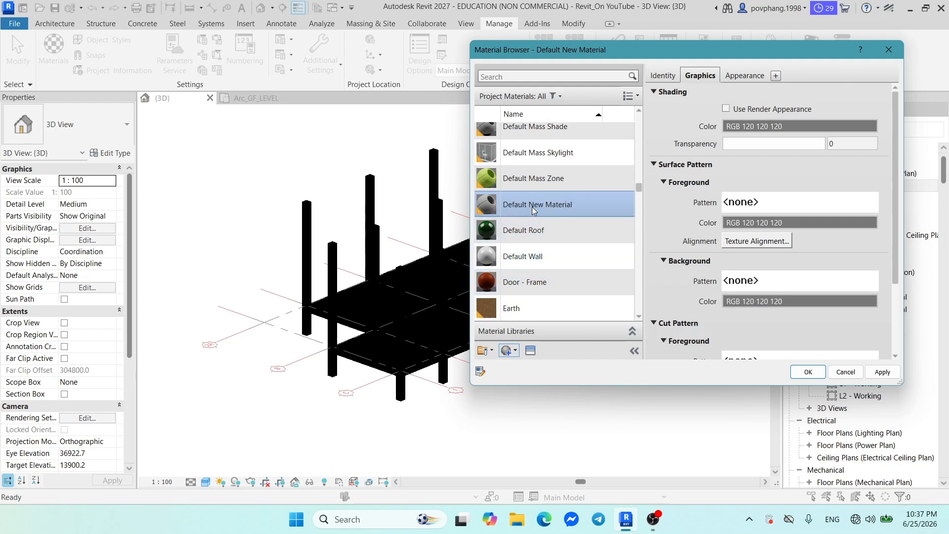
{"action": "right_click", "coordinate": [556, 210]}
{"action": "left_click", "coordinate": [583, 250]}
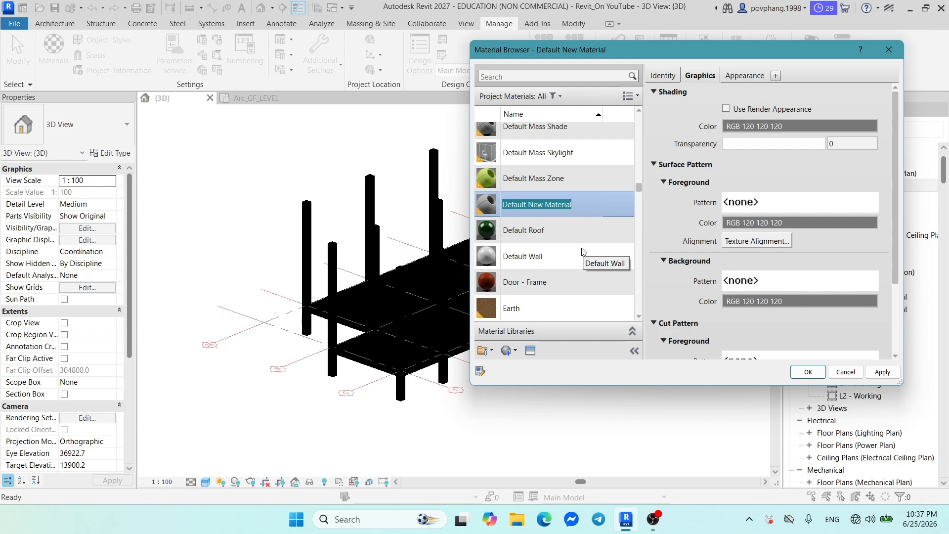
{"action": "type", "text": "PP_FLOOR CONCETE"}
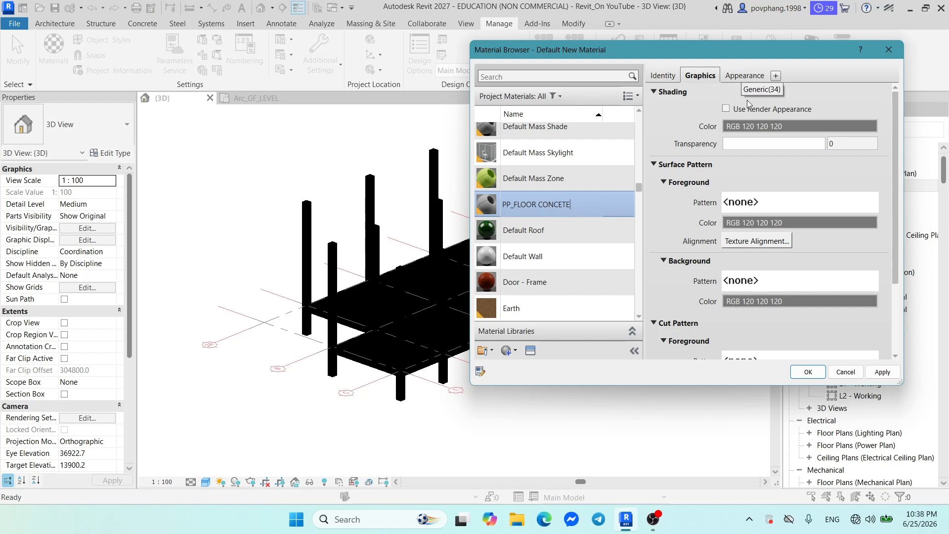
- Review the identity fields of the PP_FLOOR CONCETE material, including Description, Keywords, URL, Cost and Model
{"action": "left_click", "coordinate": [665, 78]}
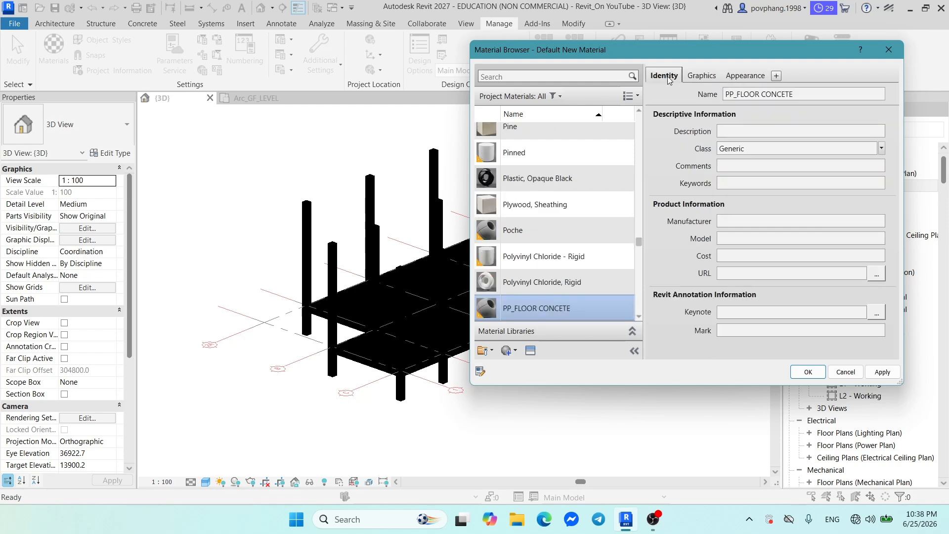
{"action": "left_click", "coordinate": [729, 135]}
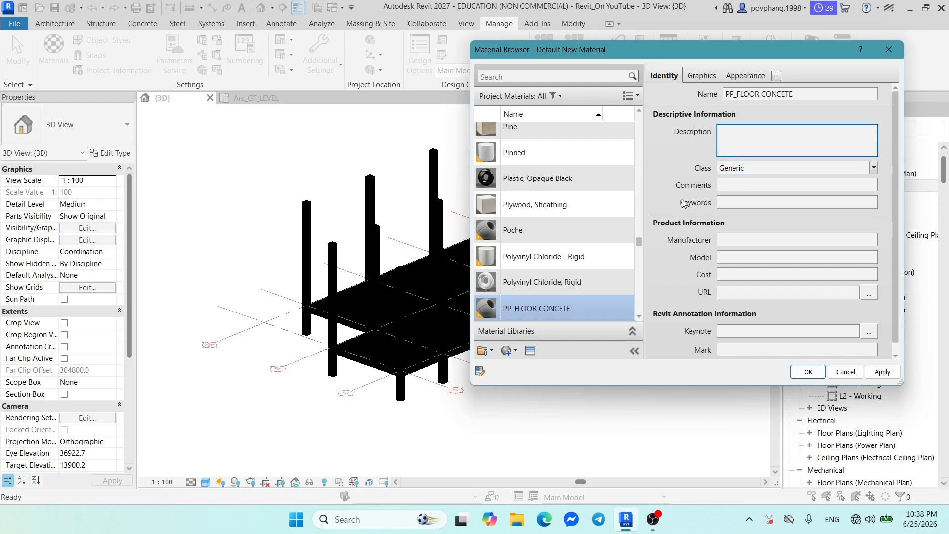
{"action": "left_click", "coordinate": [739, 204]}
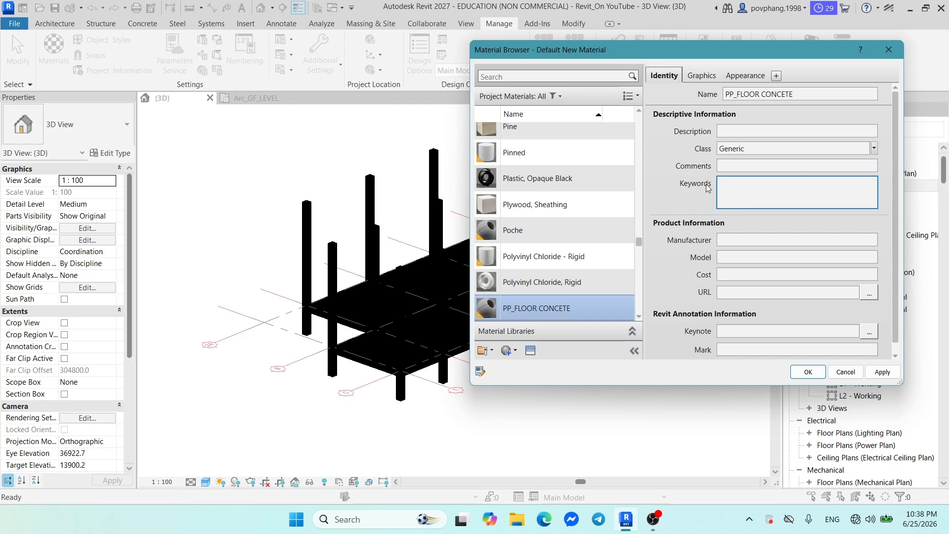
{"action": "left_click", "coordinate": [709, 80]}
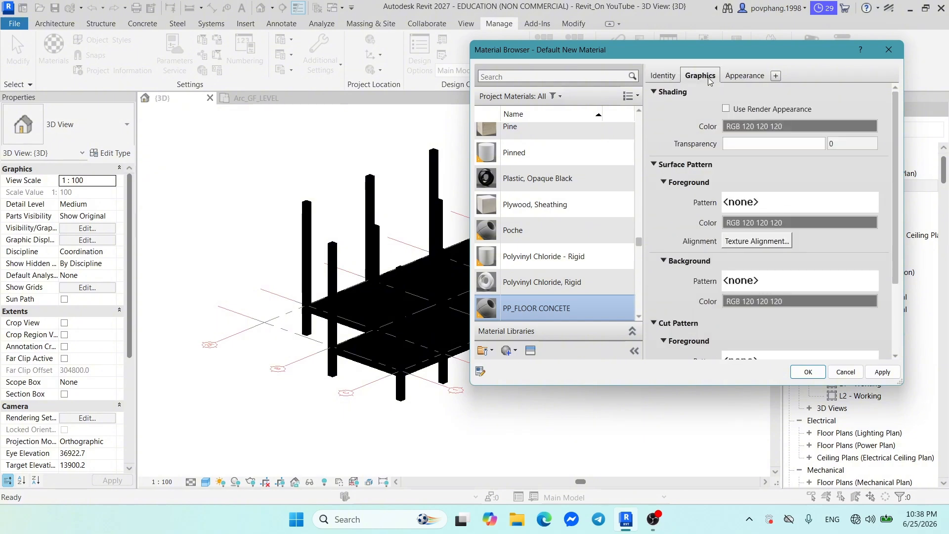
{"action": "left_click", "coordinate": [664, 77]}
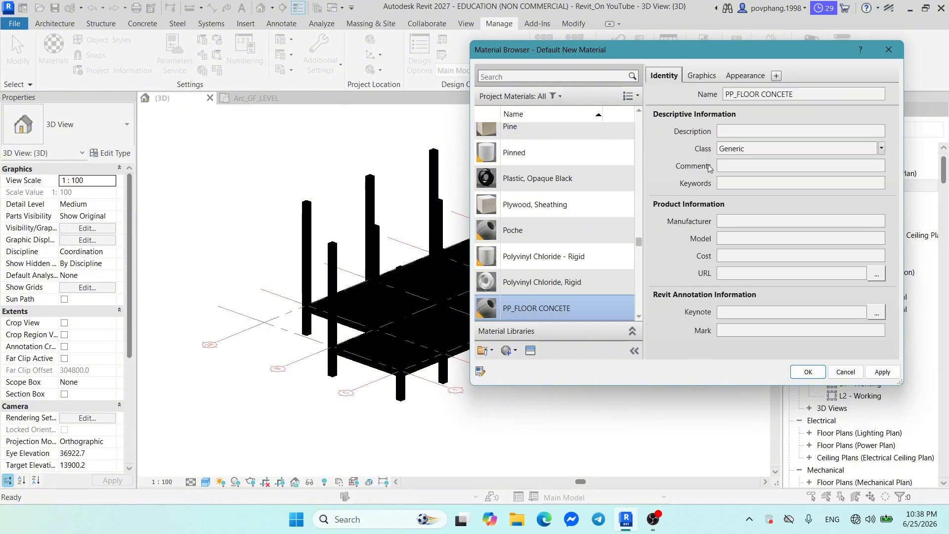
{"action": "left_click", "coordinate": [727, 273]}
{"action": "left_click", "coordinate": [737, 256]}
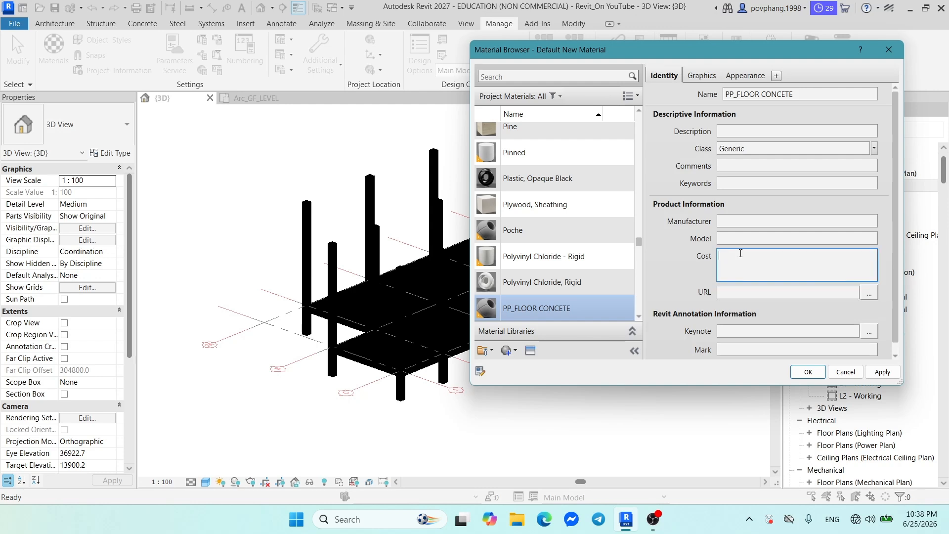
{"action": "left_click", "coordinate": [739, 238]}
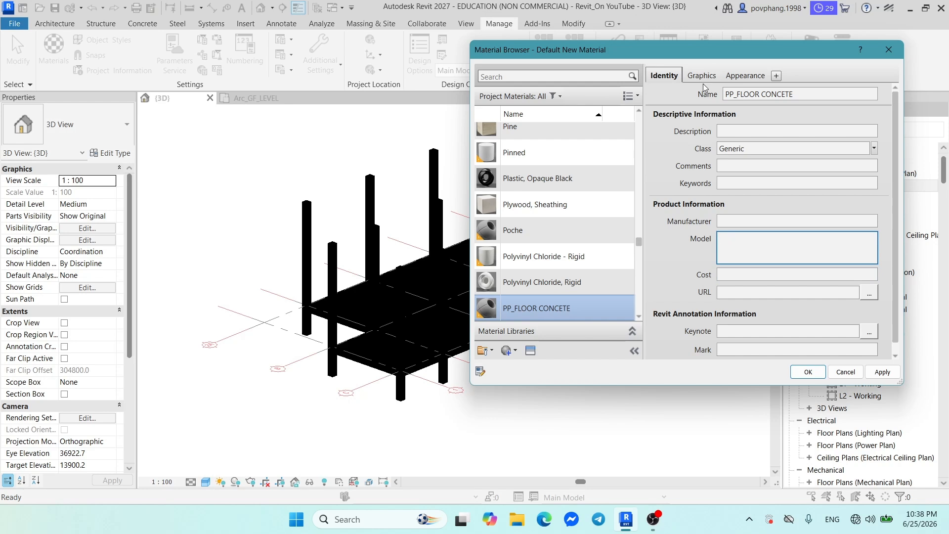
- Set the shading colour of the PP_FLOOR CONCETE material to light grey RGB 217 217 217 and save the material
{"action": "left_click", "coordinate": [707, 79]}
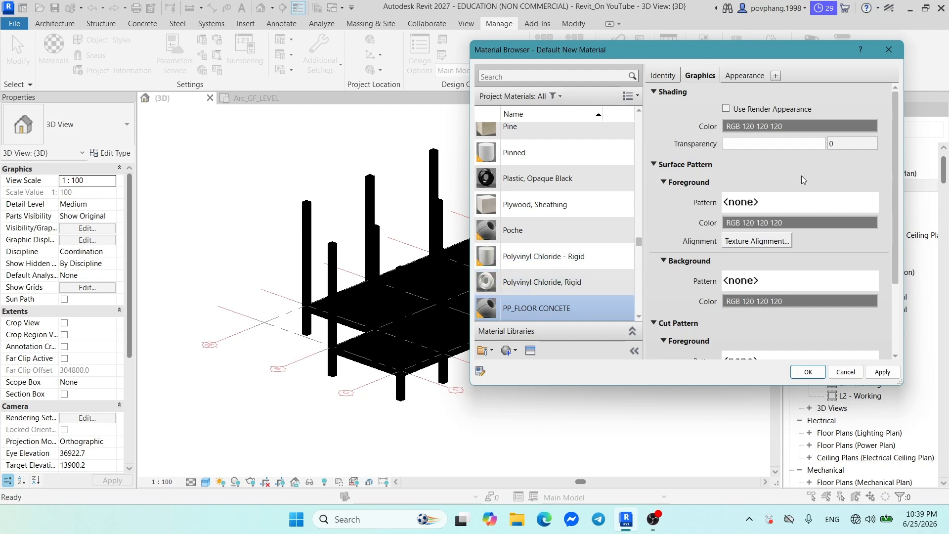
{"action": "left_click", "coordinate": [758, 128]}
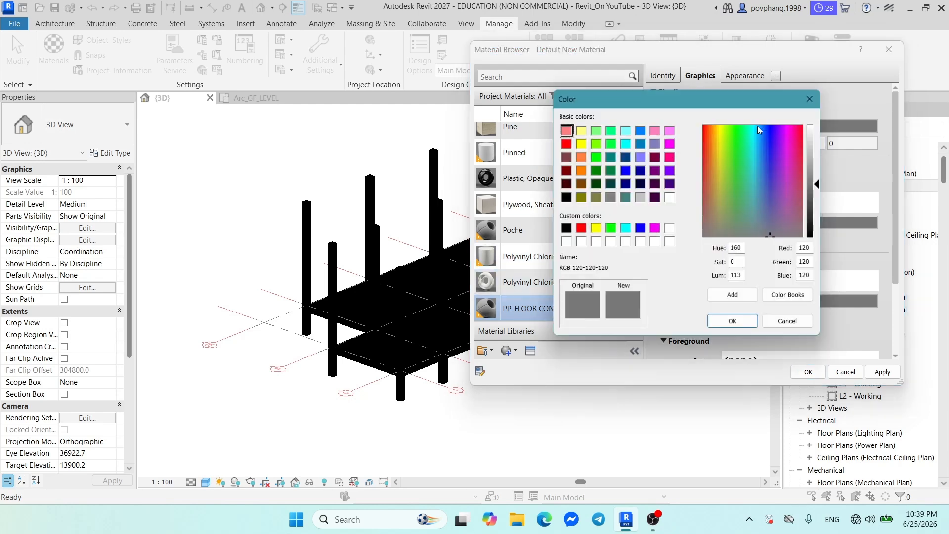
{"action": "left_click", "coordinate": [638, 198]}
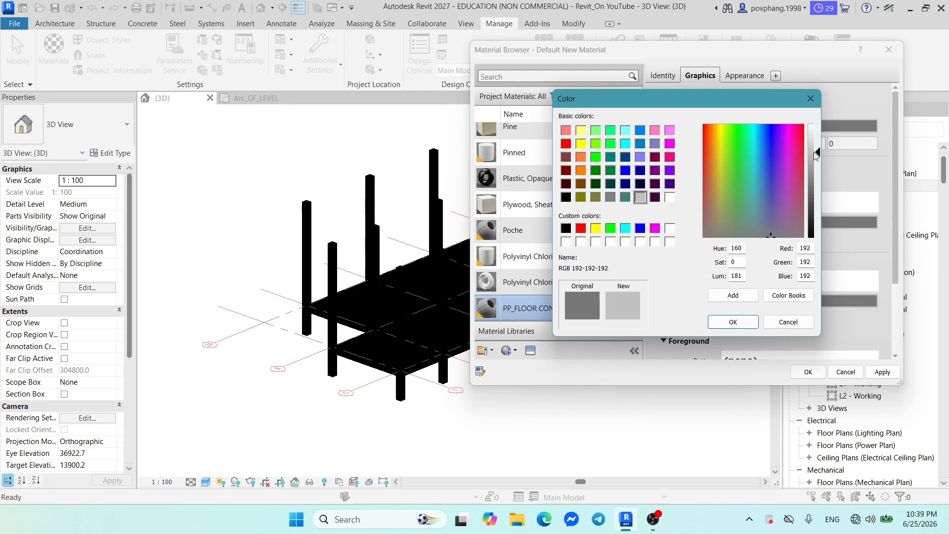
{"action": "left_click_drag", "start_coordinate": [820, 154], "coordinate": [819, 141]}
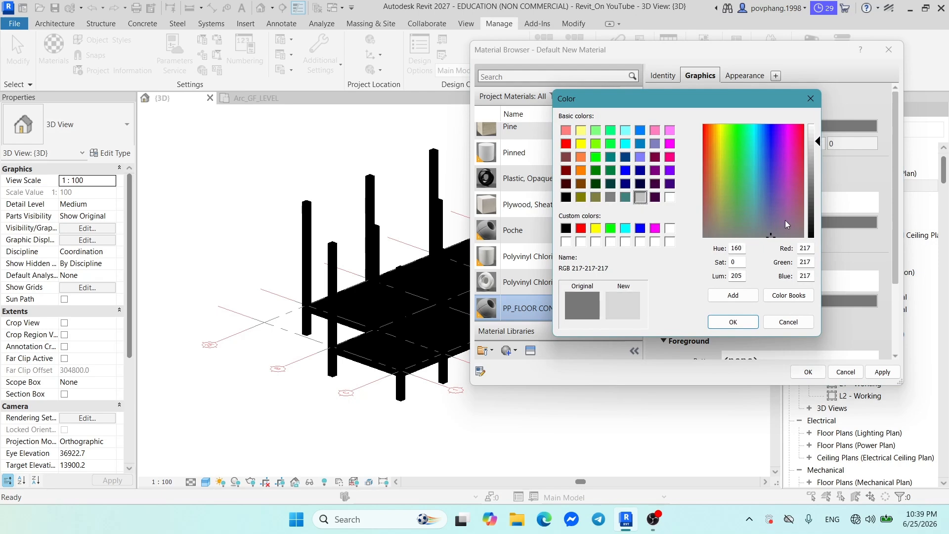
{"action": "left_click", "coordinate": [731, 321]}
{"action": "left_click", "coordinate": [882, 372]}
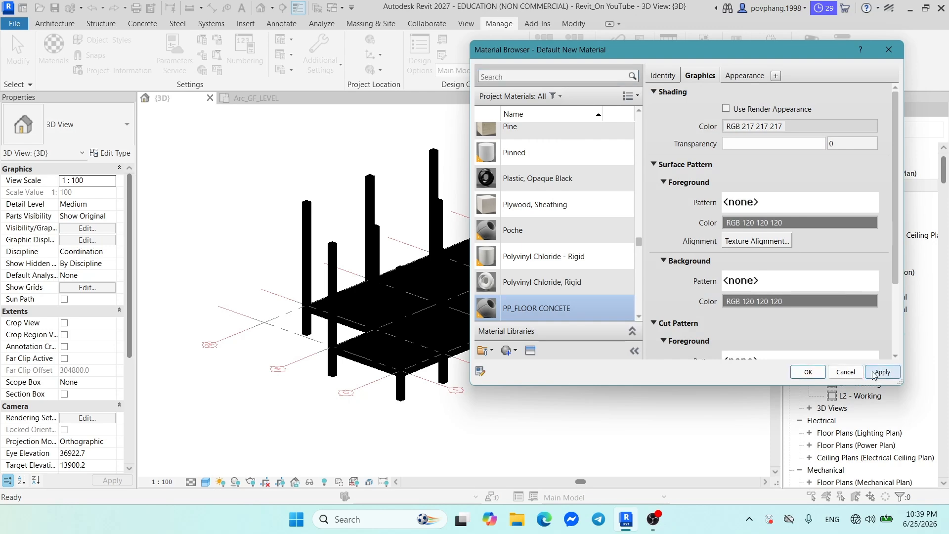
{"action": "left_click", "coordinate": [808, 371]}
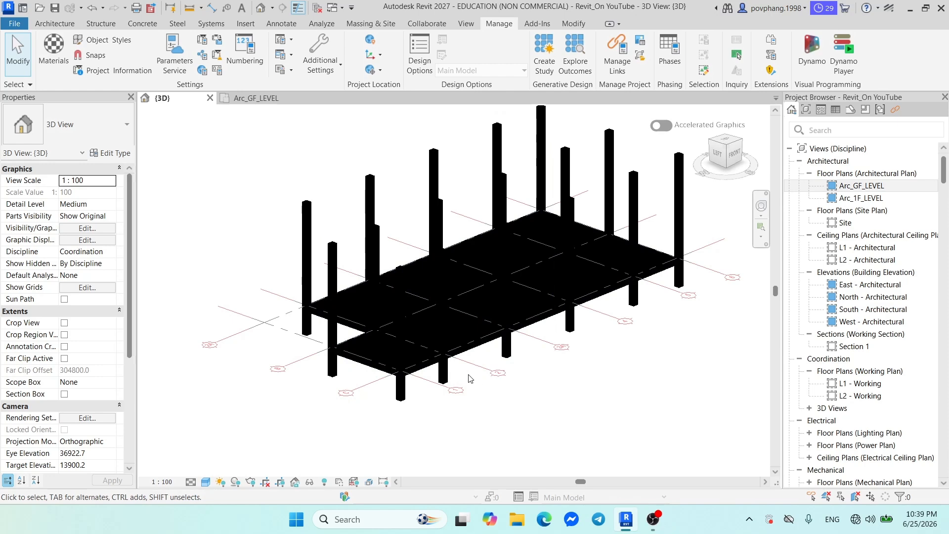
- Open the material selection for the Structure layer of the slab's Floor Concrete 120mm type
{"action": "left_click", "coordinate": [466, 349]}
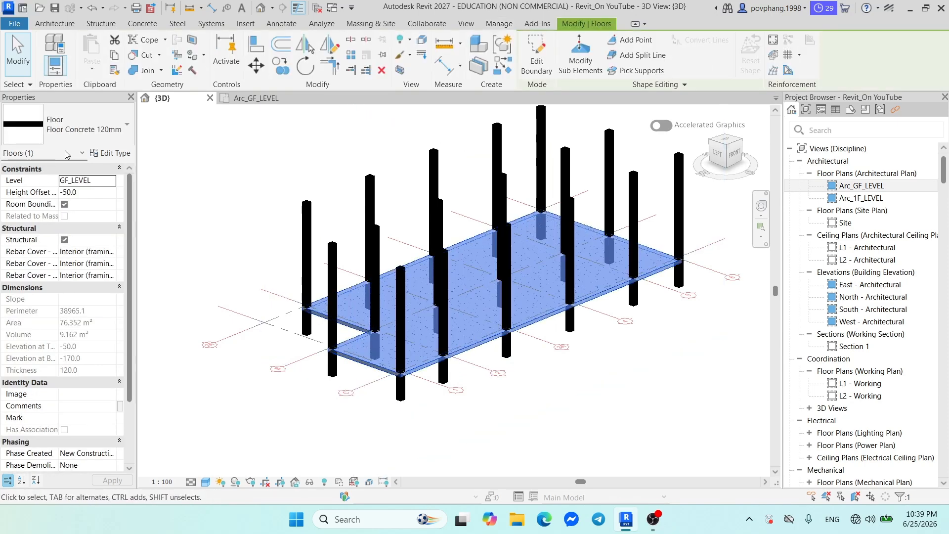
{"action": "left_click", "coordinate": [94, 154]}
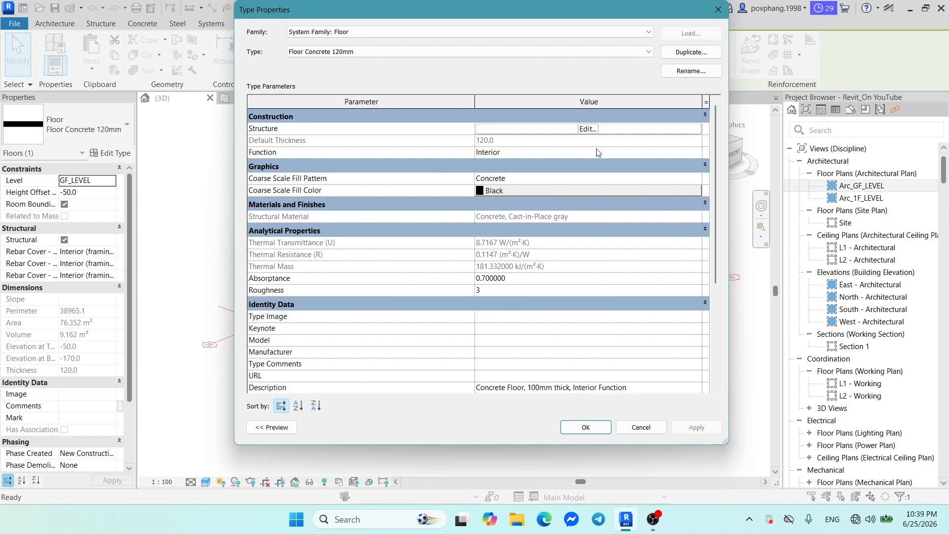
{"action": "left_click", "coordinate": [587, 128]}
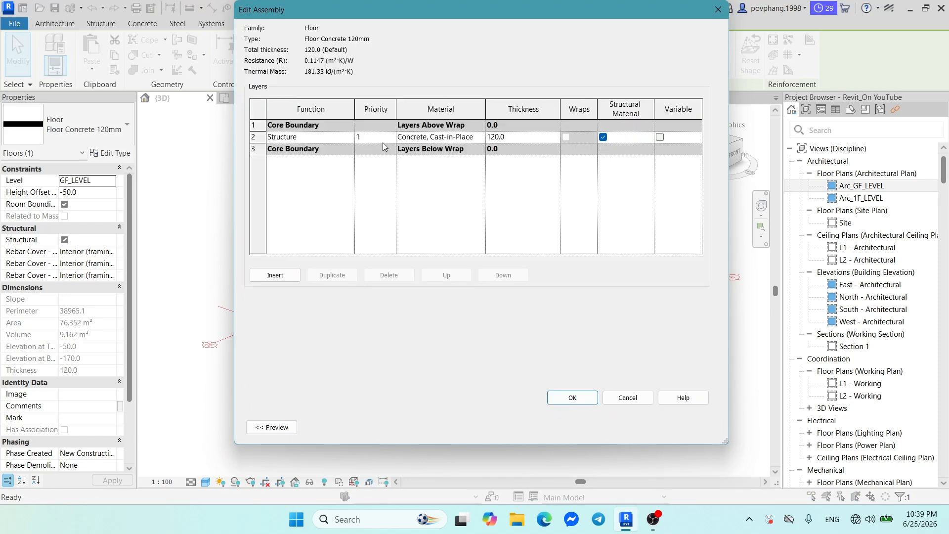
{"action": "left_click", "coordinate": [481, 137]}
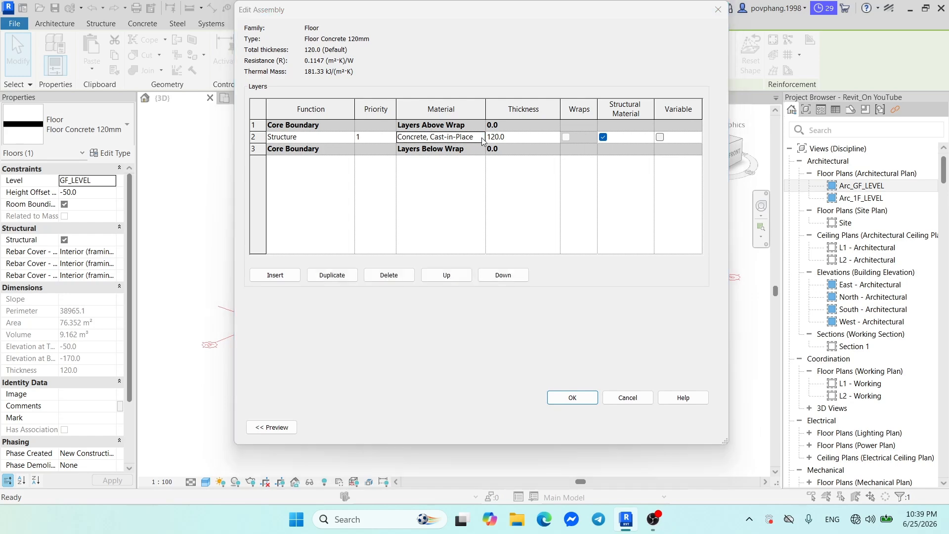
{"action": "left_click", "coordinate": [481, 137]}
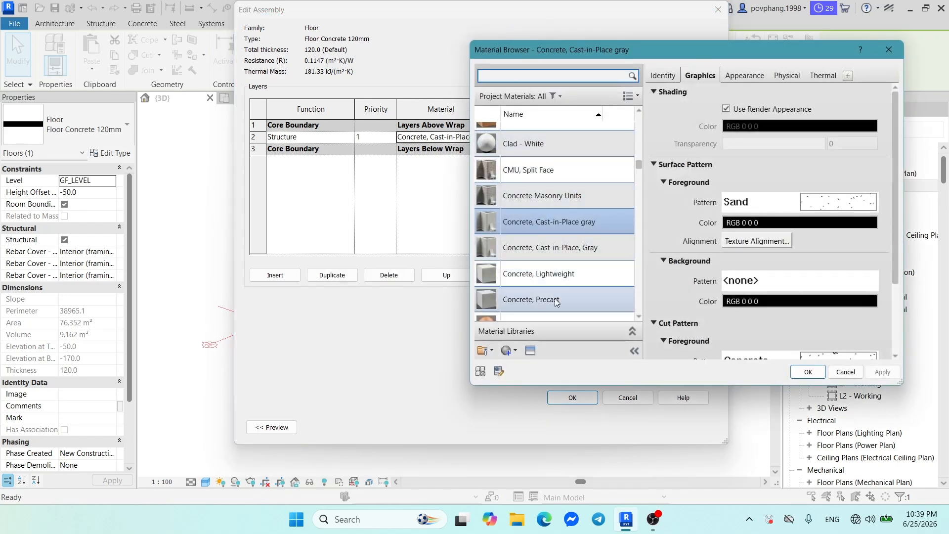
- Look through the project materials and search them for "floor", then clear the search
{"action": "scroll", "coordinate": [533, 228], "scroll_direction": "up", "scroll_amount": 5}
{"action": "scroll", "coordinate": [535, 217], "scroll_direction": "down", "scroll_amount": 8}
{"action": "scroll", "coordinate": [535, 213], "scroll_direction": "down", "scroll_amount": 1}
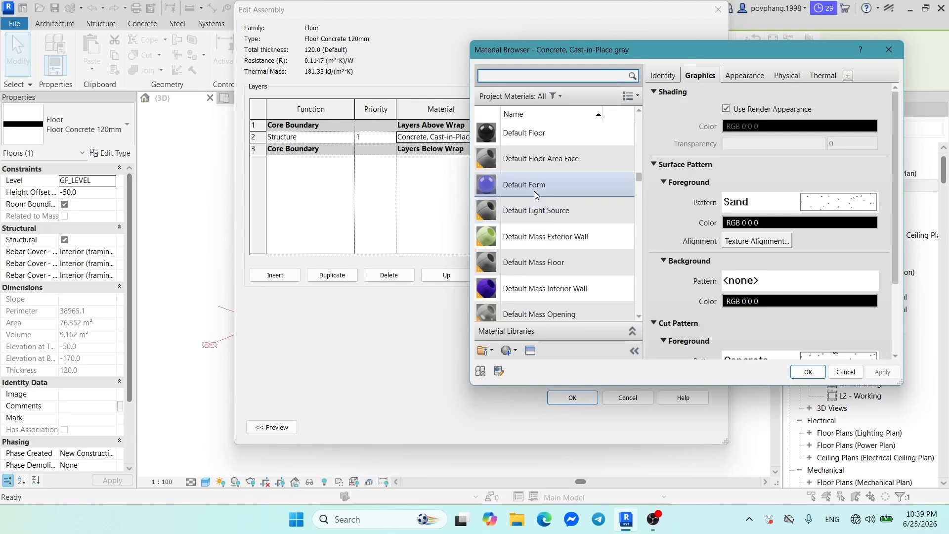
{"action": "scroll", "coordinate": [534, 177], "scroll_direction": "up", "scroll_amount": 3}
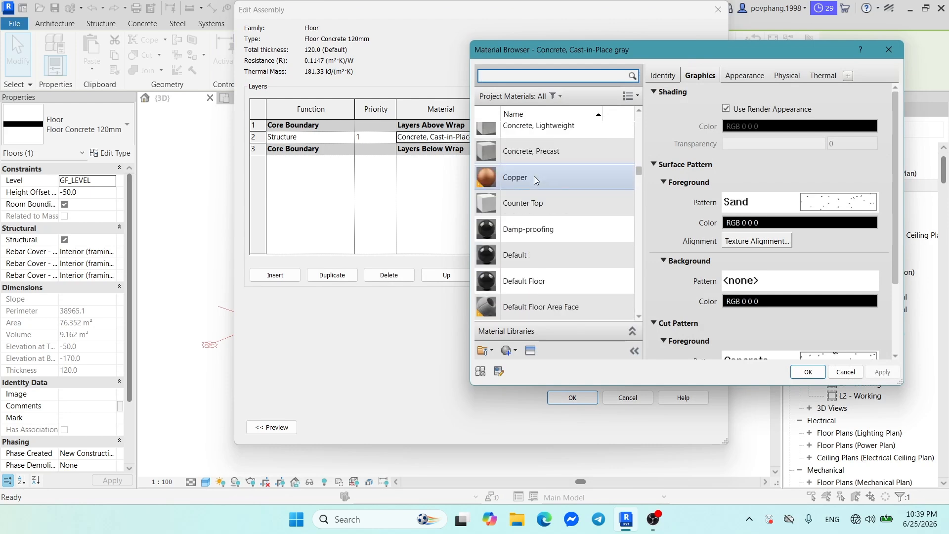
{"action": "scroll", "coordinate": [535, 173], "scroll_direction": "up", "scroll_amount": 3}
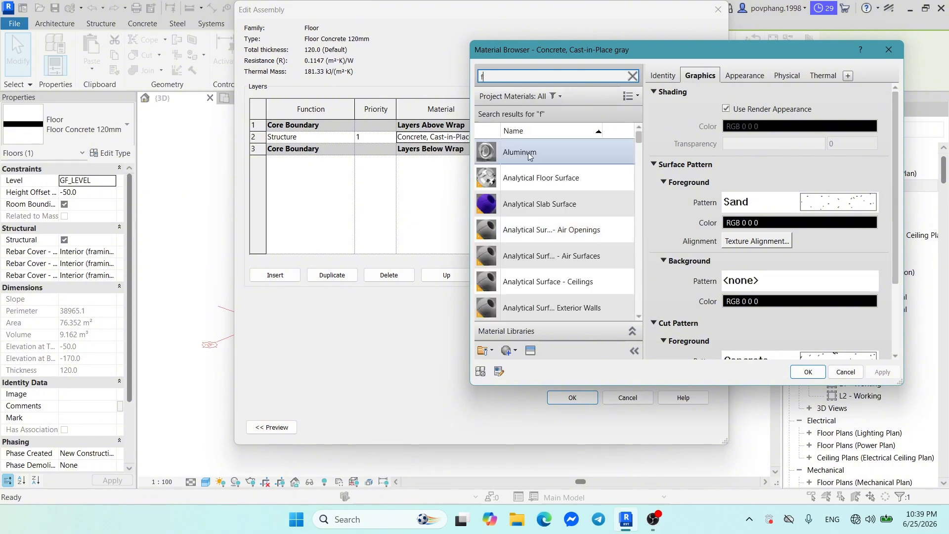
{"action": "type", "text": "loor"}
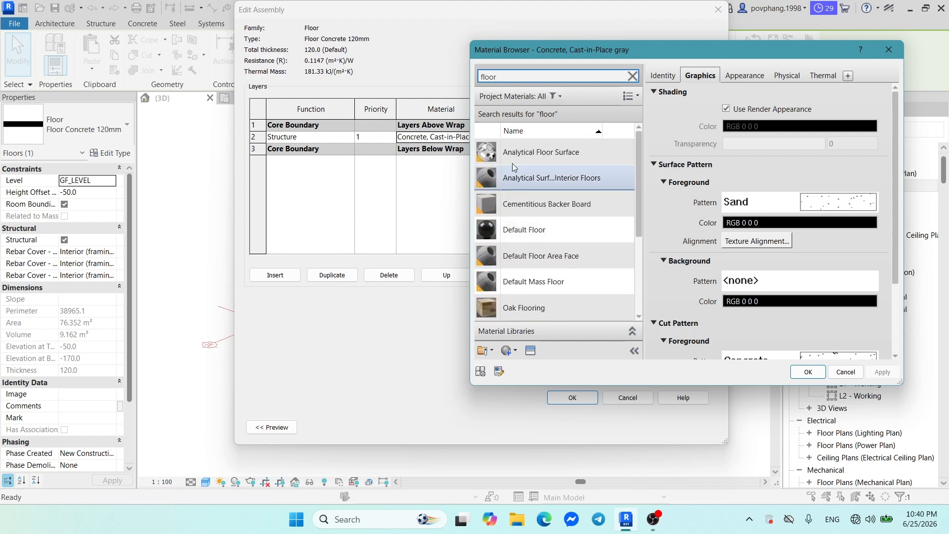
{"action": "key", "text": "BackSpace"}
{"action": "key", "text": "BackSpace"}
{"action": "key", "text": "BackSpace"}
{"action": "key", "text": "BackSpace"}
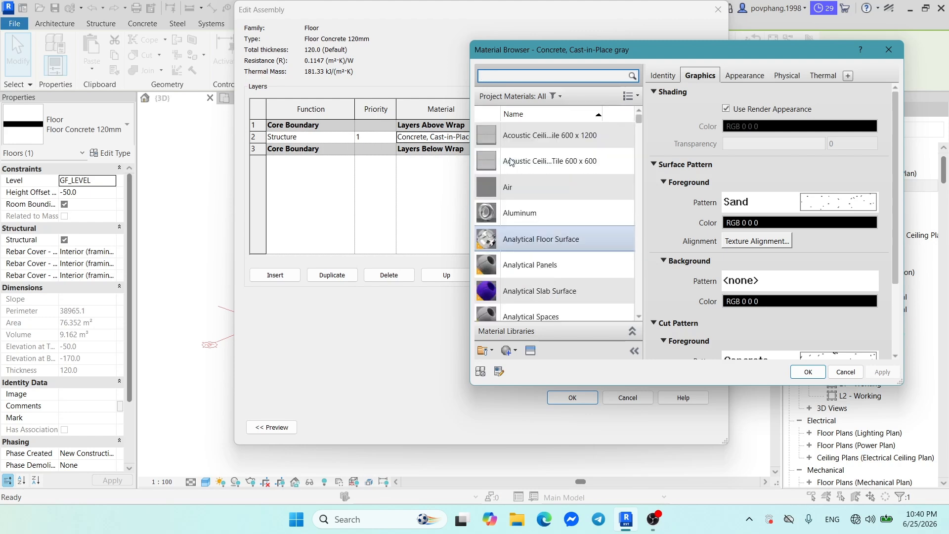
- Find PP_FLOOR CONCETE by searching "Con", assign it to the Structure layer, and apply the change to the floor type
{"action": "type", "text": "C"}
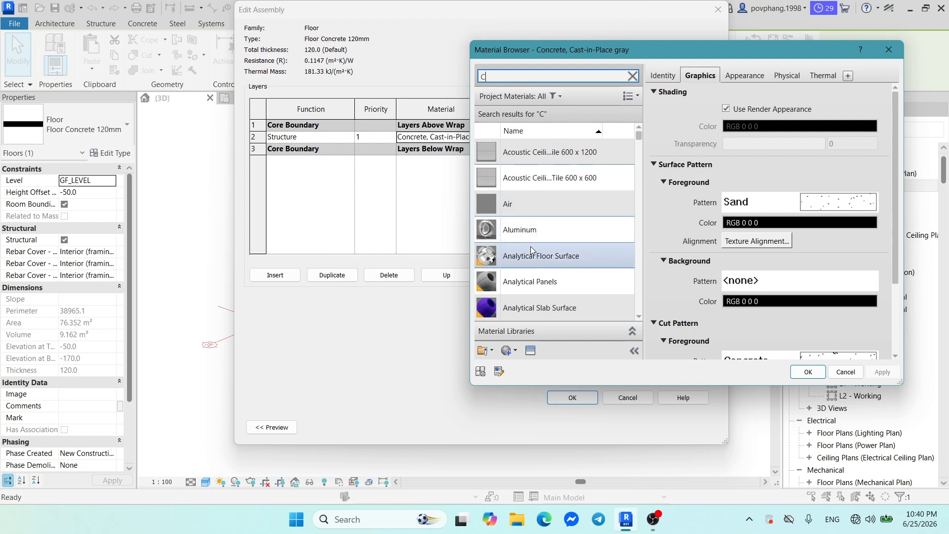
{"action": "type", "text": "on"}
{"action": "scroll", "coordinate": [538, 241], "scroll_direction": "down", "scroll_amount": 5}
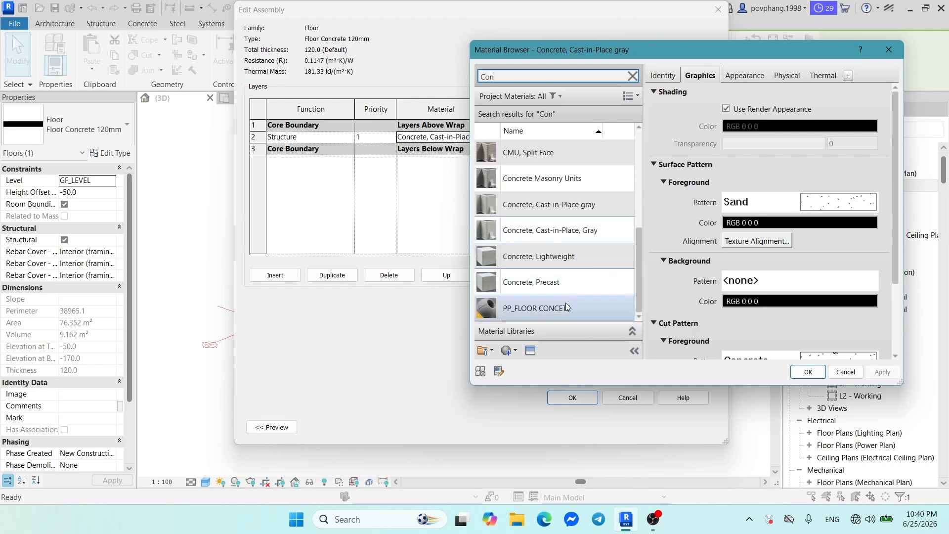
{"action": "left_click", "coordinate": [566, 305]}
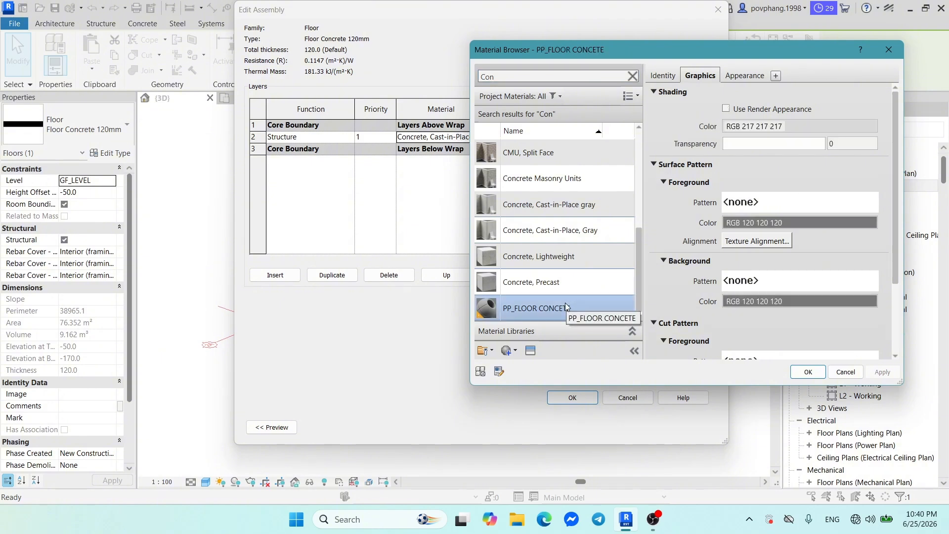
{"action": "left_click", "coordinate": [808, 372]}
{"action": "left_click", "coordinate": [571, 398]}
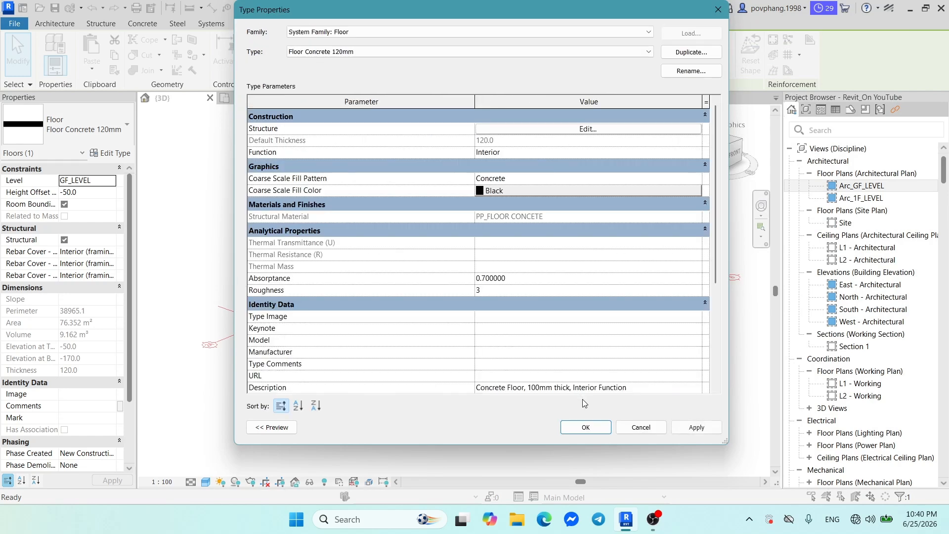
{"action": "left_click", "coordinate": [696, 428]}
{"action": "left_click", "coordinate": [586, 428]}
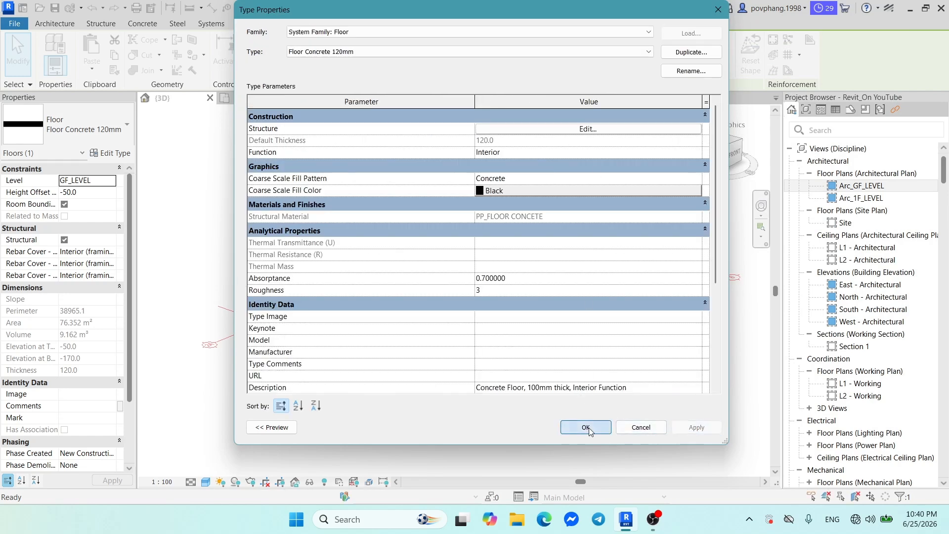
{"action": "left_click", "coordinate": [573, 420]}
- Examine the slab's new shaded colour and its edges among the columns from different angles in the 3D view
{"action": "scroll", "coordinate": [593, 375], "scroll_direction": "up", "scroll_amount": 2}
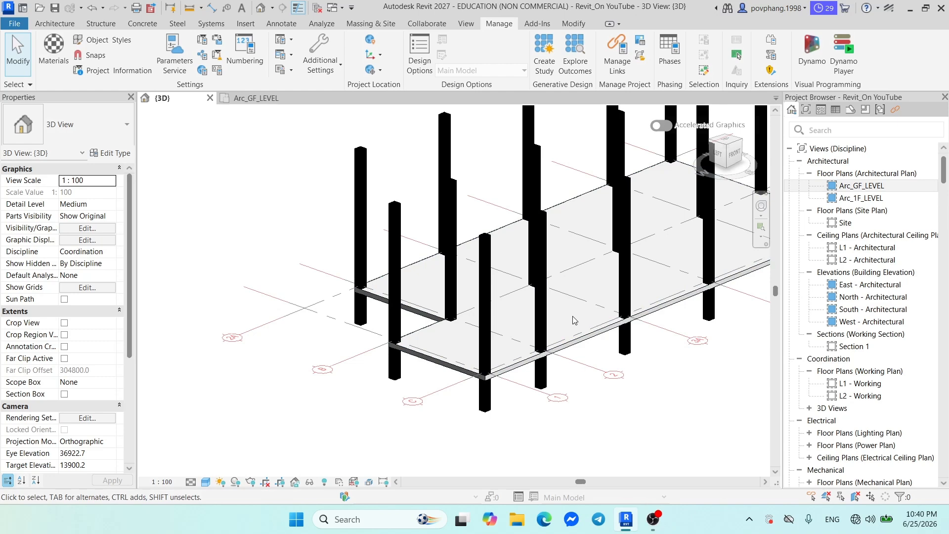
{"action": "middle_click_drag", "start_coordinate": [573, 319], "coordinate": [491, 414], "text": "shift"}
{"action": "scroll", "coordinate": [464, 378], "scroll_direction": "up", "scroll_amount": 3}
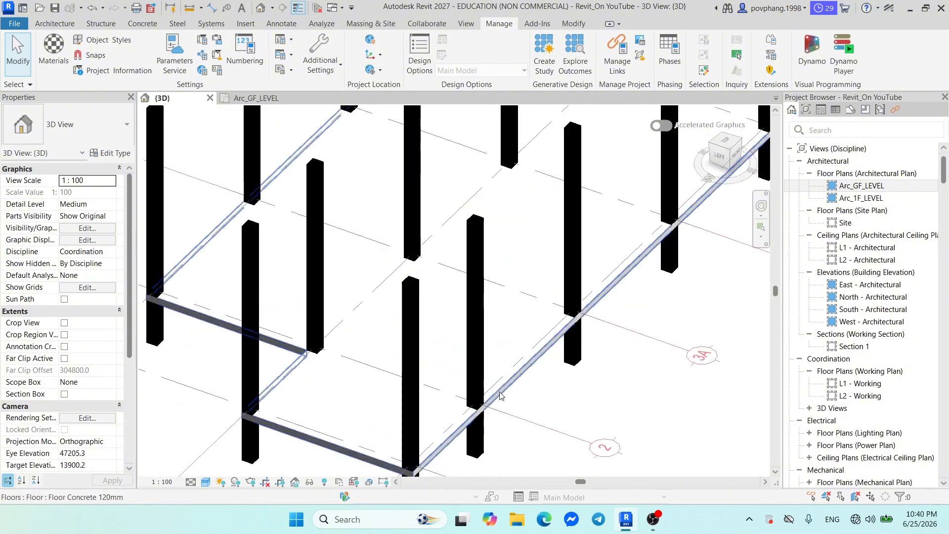
{"action": "scroll", "coordinate": [527, 379], "scroll_direction": "down", "scroll_amount": 4}
{"action": "scroll", "coordinate": [534, 379], "scroll_direction": "up", "scroll_amount": 1}
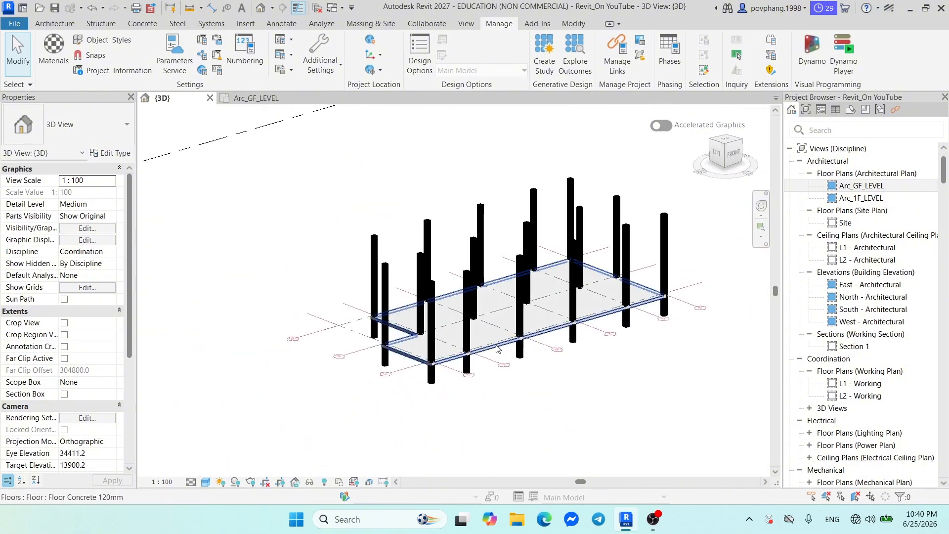
{"action": "left_click", "coordinate": [499, 346]}
{"action": "scroll", "coordinate": [514, 339], "scroll_direction": "up", "scroll_amount": 2}
{"action": "left_click", "coordinate": [495, 358]}
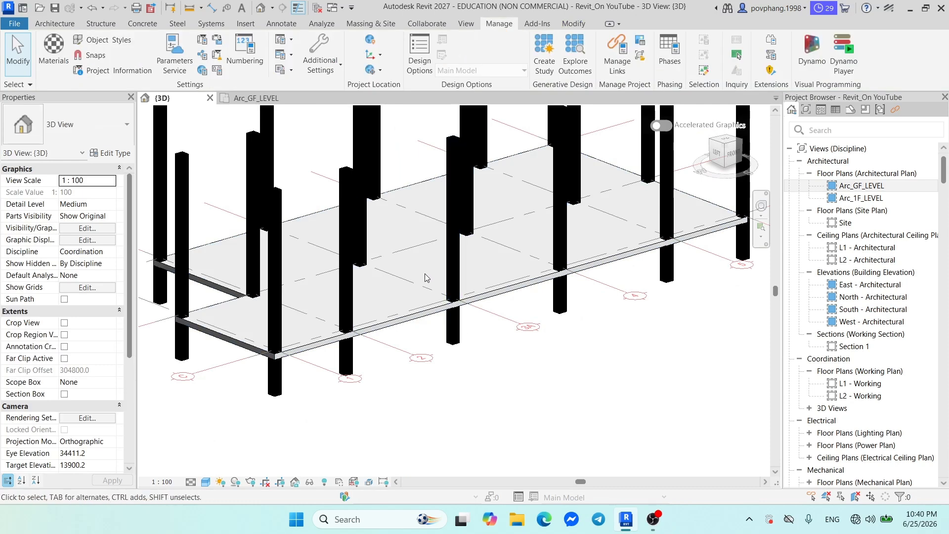
- Open the PP_FLOOR CONCETE material for editing from the Structure layer of the slab's floor type
{"action": "left_click", "coordinate": [406, 325]}
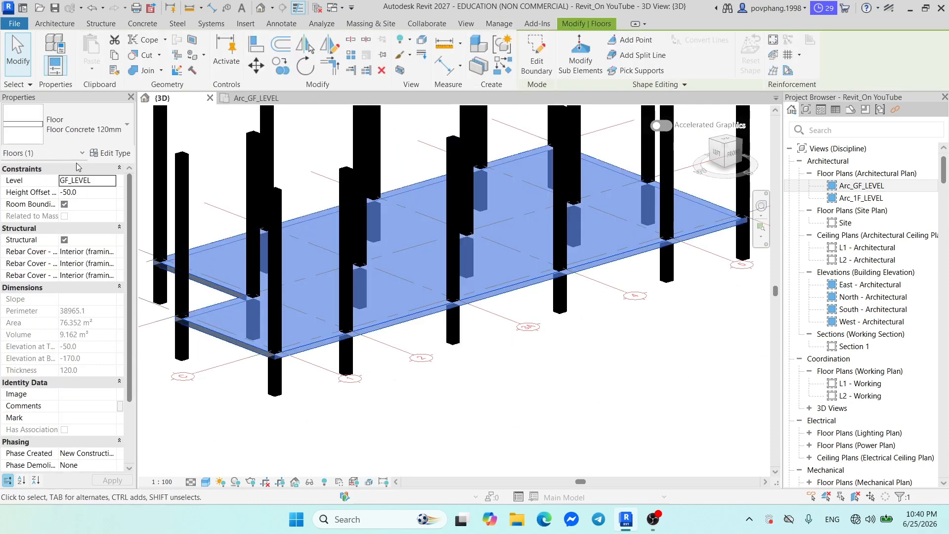
{"action": "left_click", "coordinate": [111, 153]}
{"action": "left_click", "coordinate": [504, 132]}
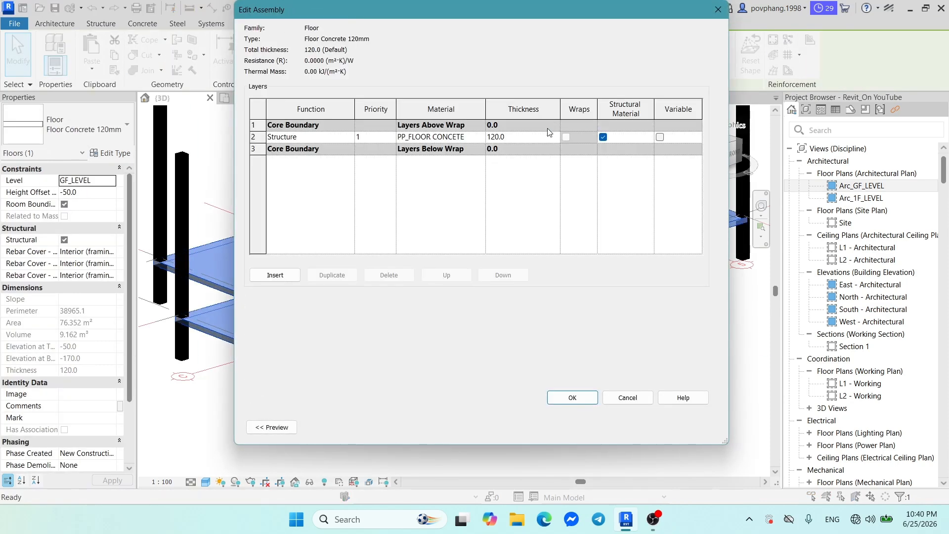
{"action": "left_click", "coordinate": [481, 139]}
{"action": "left_click", "coordinate": [480, 137]}
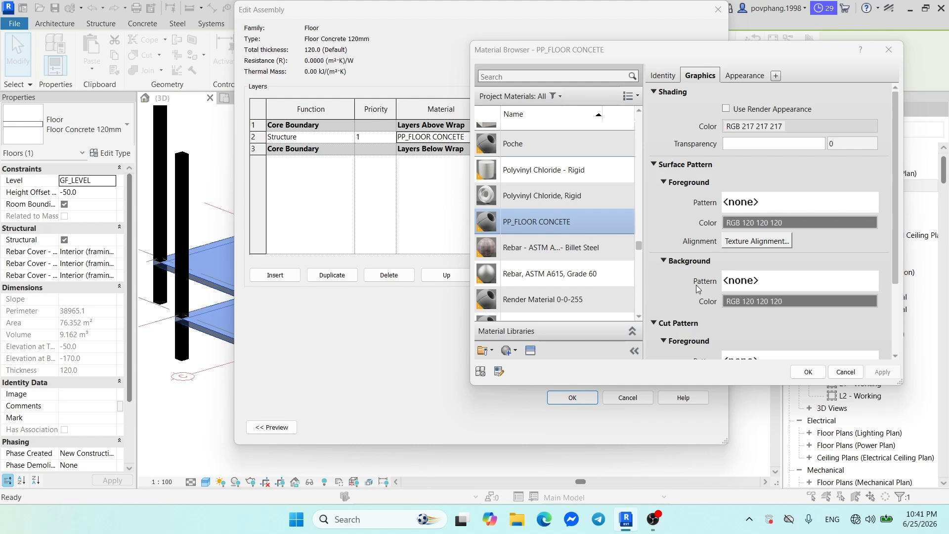
- Set the cut pattern foreground of the PP_FLOOR CONCETE material to the <Solid fill> drafting pattern
{"action": "scroll", "coordinate": [740, 254], "scroll_direction": "down", "scroll_amount": 2}
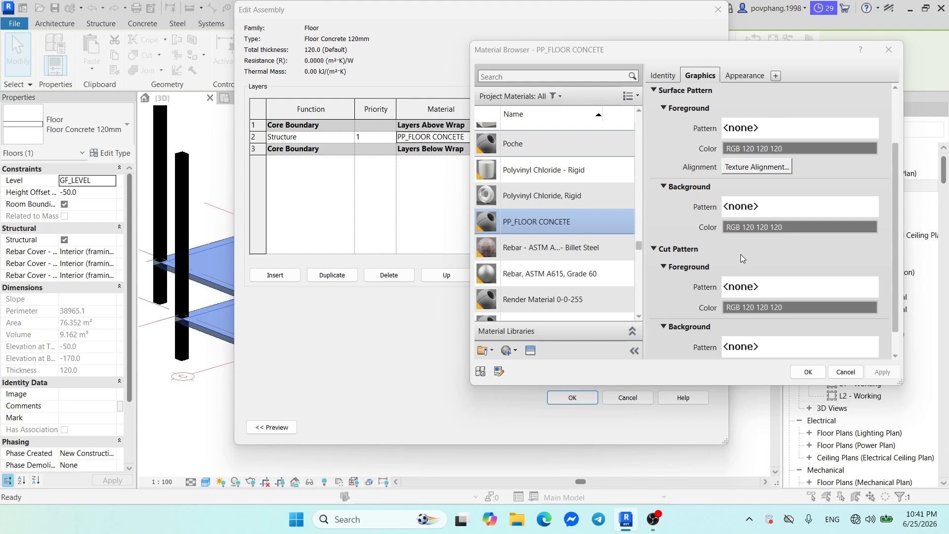
{"action": "scroll", "coordinate": [762, 133], "scroll_direction": "up", "scroll_amount": 2}
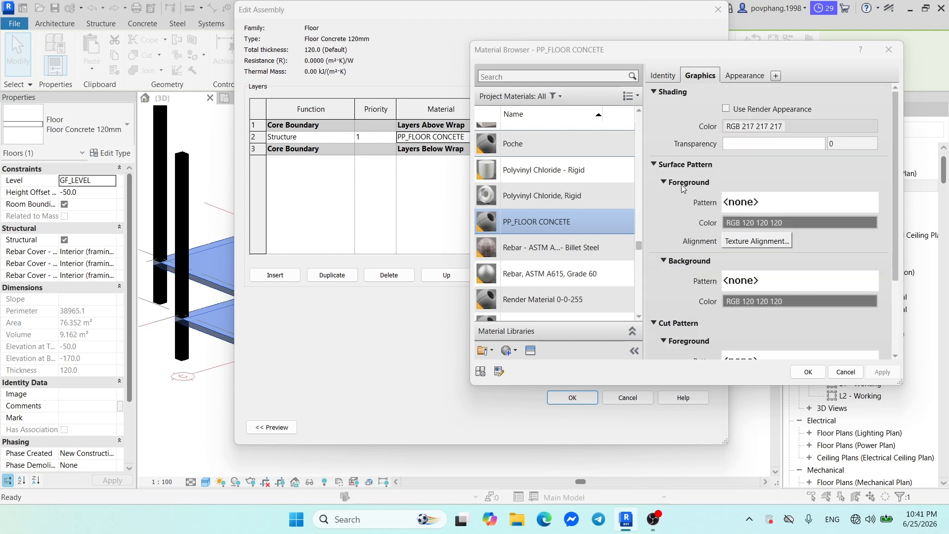
{"action": "scroll", "coordinate": [696, 259], "scroll_direction": "down", "scroll_amount": 1}
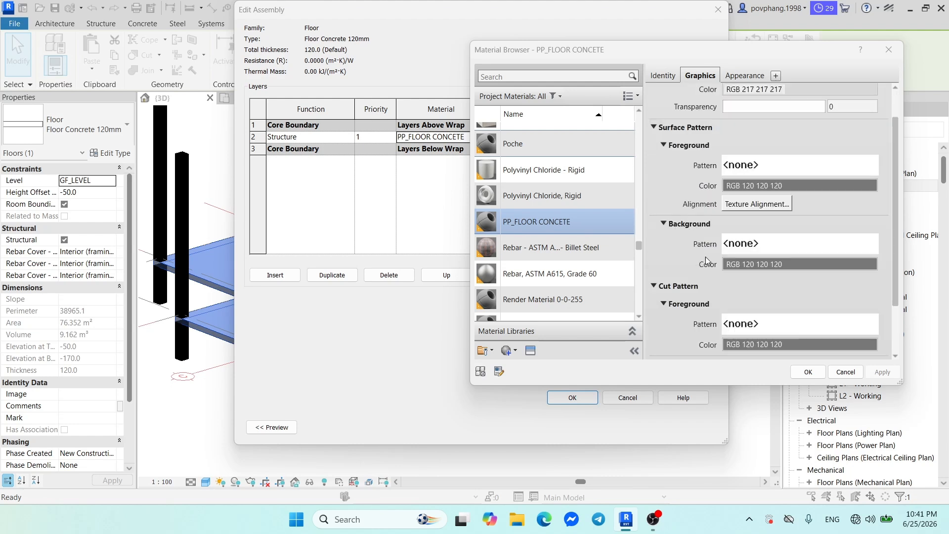
{"action": "scroll", "coordinate": [706, 259], "scroll_direction": "down", "scroll_amount": 1}
{"action": "scroll", "coordinate": [710, 257], "scroll_direction": "down", "scroll_amount": 1}
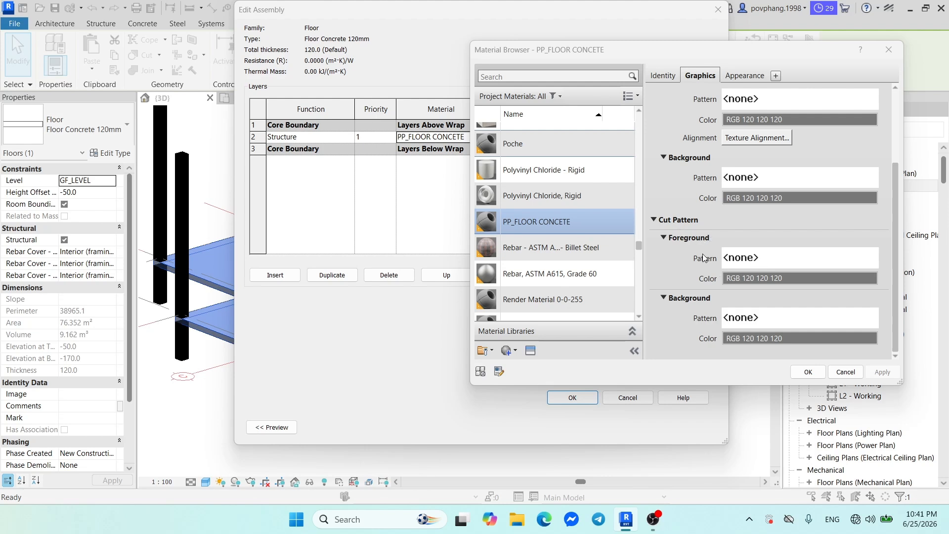
{"action": "scroll", "coordinate": [517, 284], "scroll_direction": "down", "scroll_amount": 1}
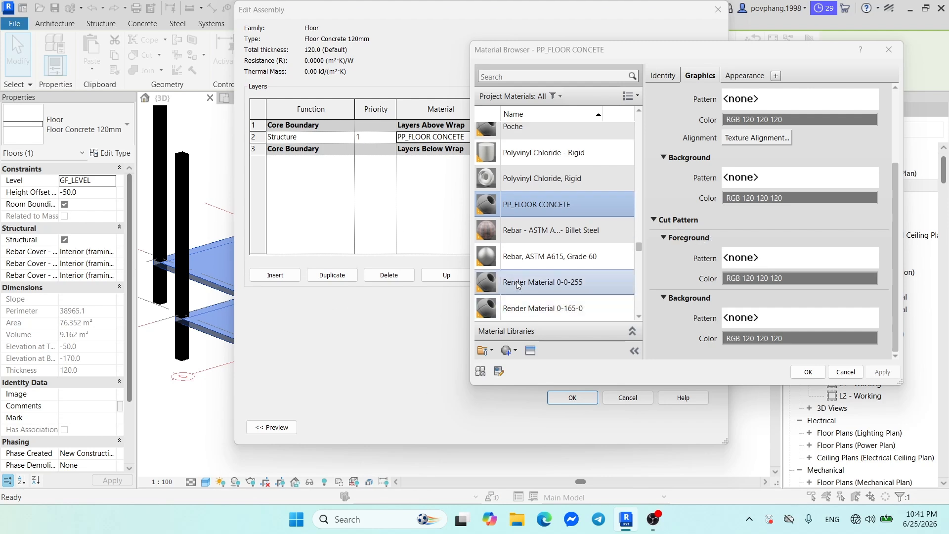
{"action": "left_click", "coordinate": [759, 267]}
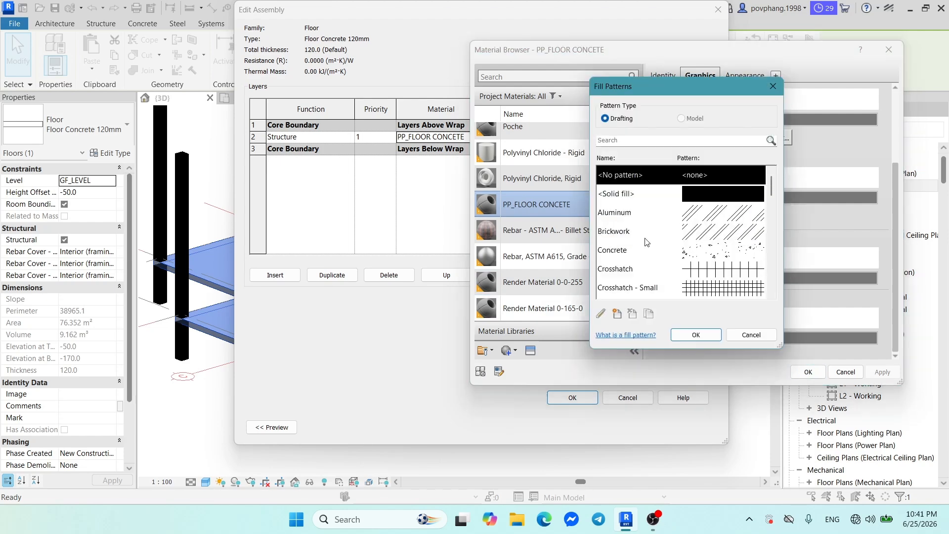
{"action": "left_click", "coordinate": [677, 200]}
{"action": "left_click", "coordinate": [696, 334]}
- Colour the cut foreground fill RGB 255 128 128 and apply the edited material to the Floor Concrete 120mm type
{"action": "left_click", "coordinate": [747, 279]}
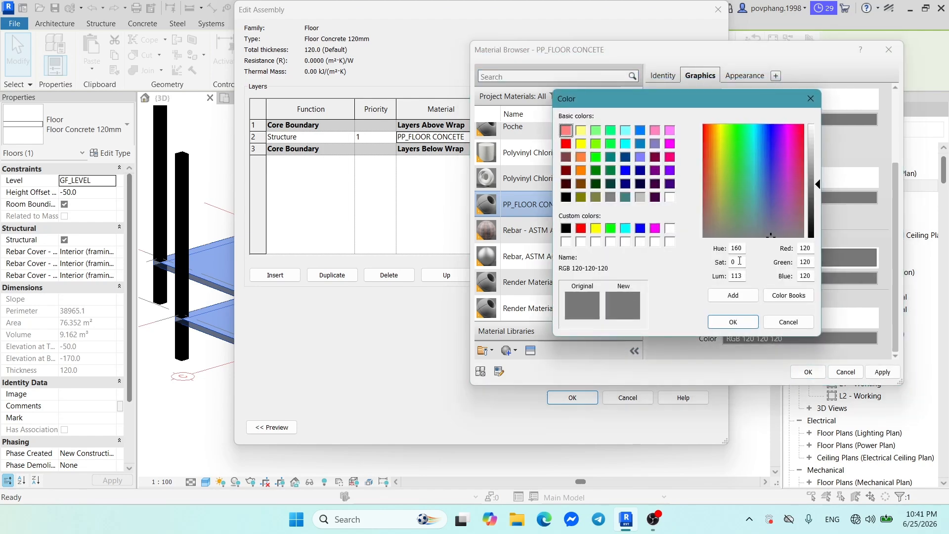
{"action": "left_click", "coordinate": [566, 131]}
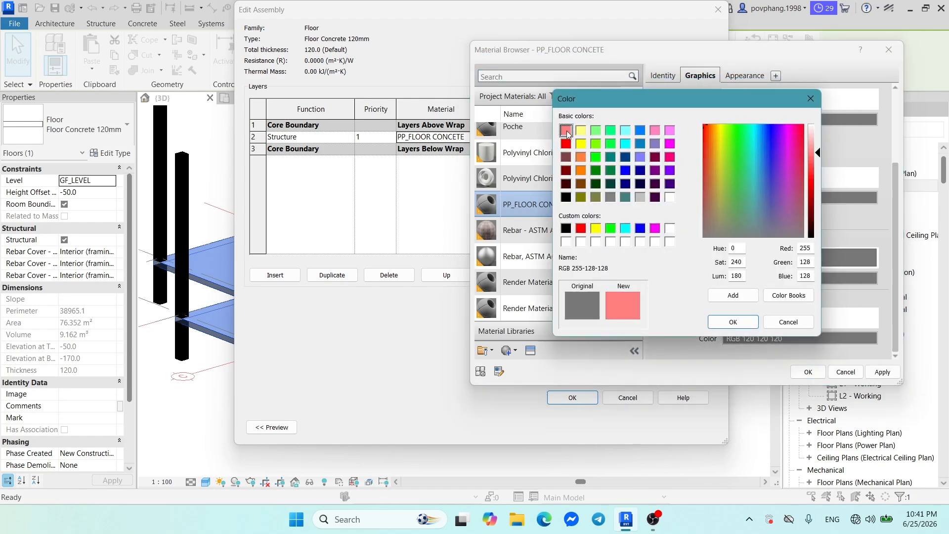
{"action": "left_click", "coordinate": [721, 322]}
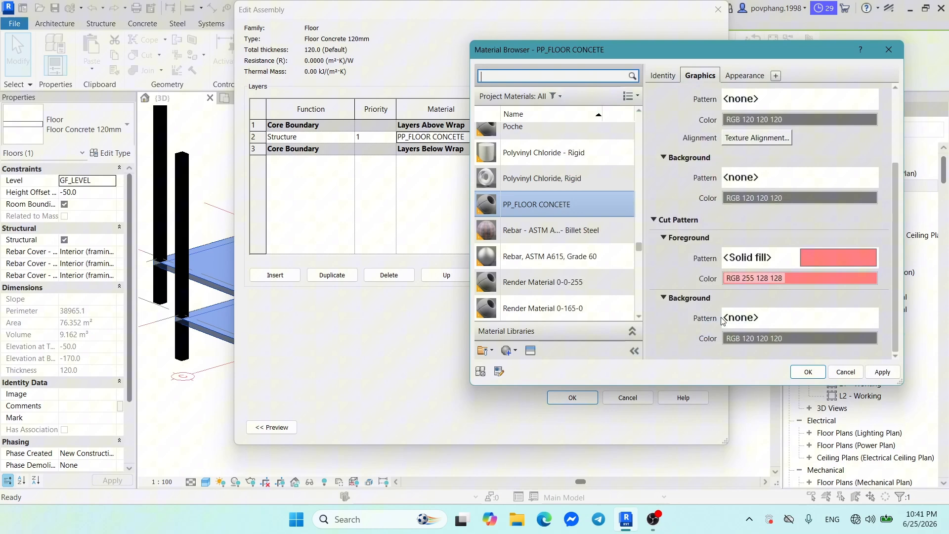
{"action": "left_click", "coordinate": [882, 372]}
{"action": "scroll", "coordinate": [746, 115], "scroll_direction": "up", "scroll_amount": 3}
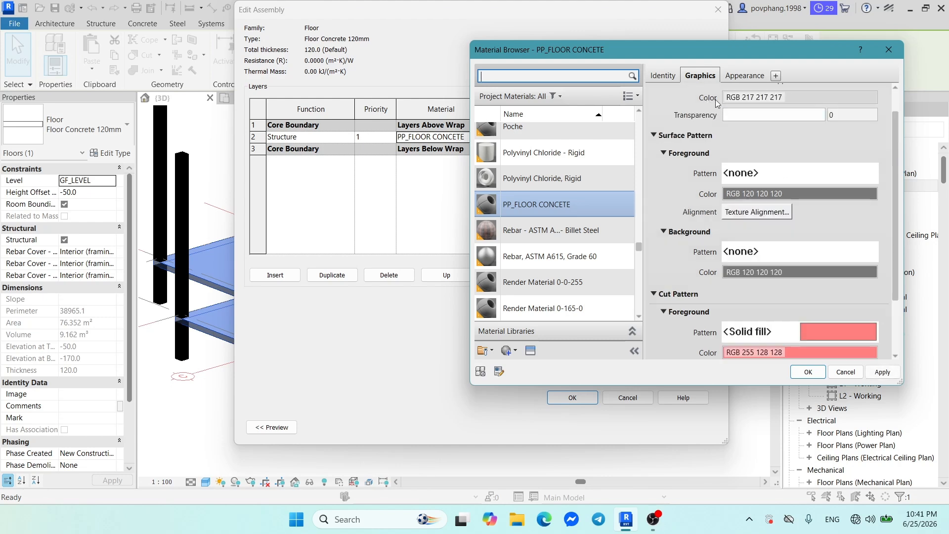
{"action": "left_click", "coordinate": [805, 375]}
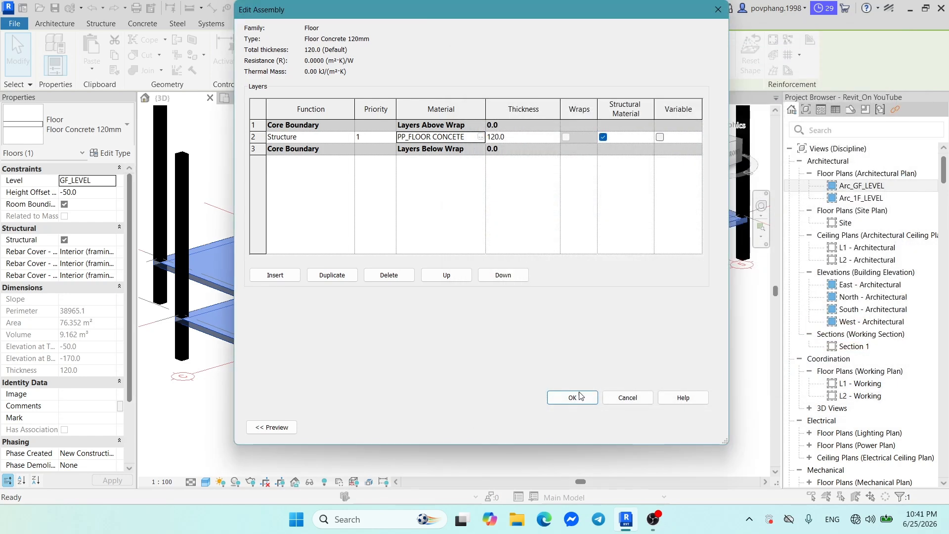
{"action": "left_click", "coordinate": [579, 397]}
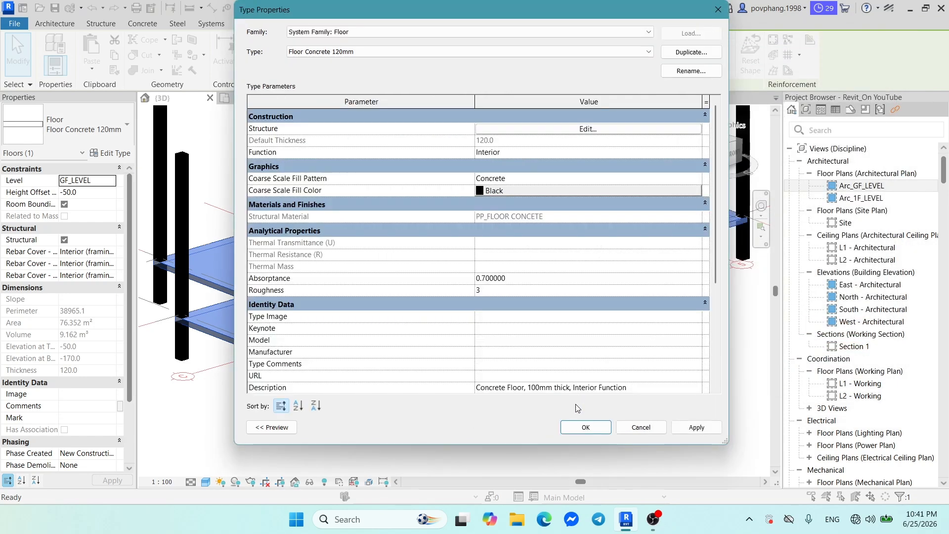
{"action": "left_click", "coordinate": [586, 427]}
{"action": "left_click", "coordinate": [602, 417]}
- Examine the slab's outer edges up close between the columns in the 3D view
{"action": "scroll", "coordinate": [630, 371], "scroll_direction": "down", "scroll_amount": 3}
{"action": "middle_click_drag", "start_coordinate": [630, 371], "coordinate": [583, 378], "text": "shift"}
{"action": "scroll", "coordinate": [483, 377], "scroll_direction": "up", "scroll_amount": 3}
{"action": "mouse_move", "coordinate": [482, 377]}
{"action": "middle_mouse_down", "text": "shift"}
{"action": "mouse_move", "coordinate": [534, 288]}
{"action": "mouse_move", "coordinate": [613, 222]}
{"action": "mouse_move", "coordinate": [631, 263]}
{"action": "mouse_move", "coordinate": [568, 346]}
{"action": "mouse_move", "coordinate": [519, 359]}
{"action": "mouse_move", "coordinate": [470, 391]}
{"action": "middle_mouse_up", "text": "shift"}
{"action": "scroll", "coordinate": [470, 390], "scroll_direction": "up", "scroll_amount": 3}
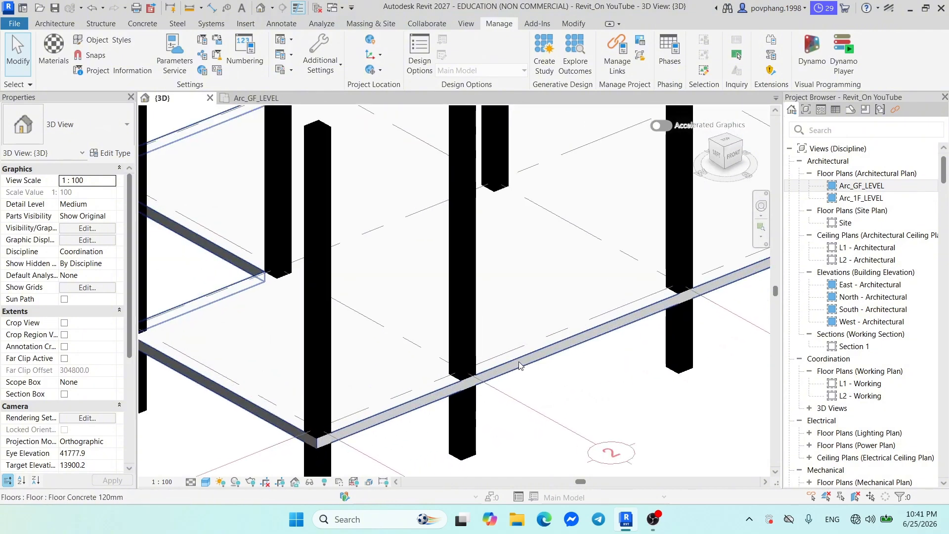
{"action": "scroll", "coordinate": [526, 358], "scroll_direction": "down", "scroll_amount": 2}
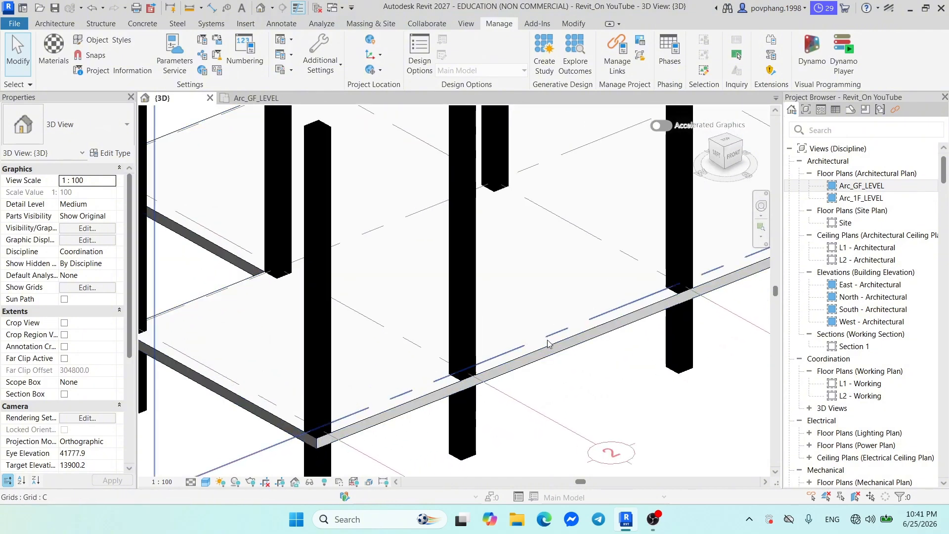
{"action": "scroll", "coordinate": [568, 346], "scroll_direction": "down", "scroll_amount": 3}
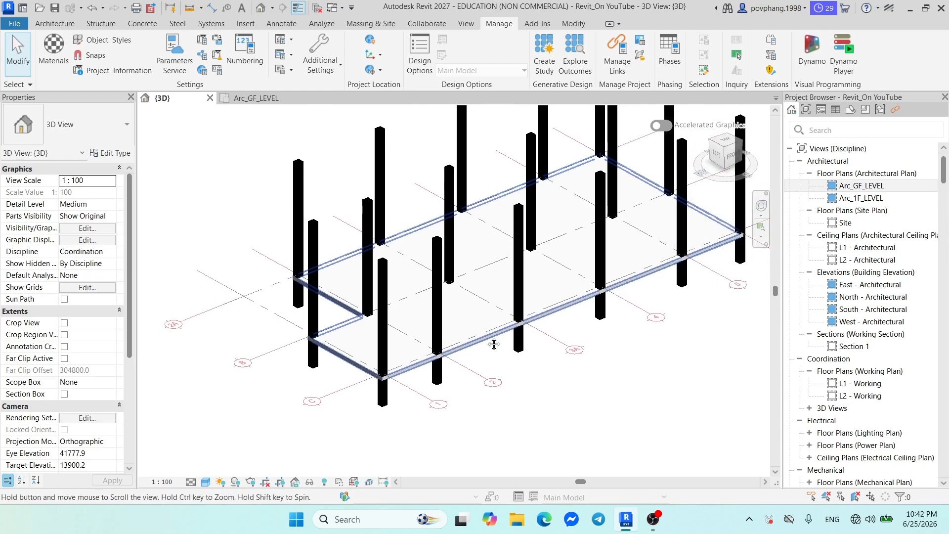
- Turn on the 3D view's section box and move one of its faces in so that it cuts through the slab
{"action": "left_click", "coordinate": [64, 395]}
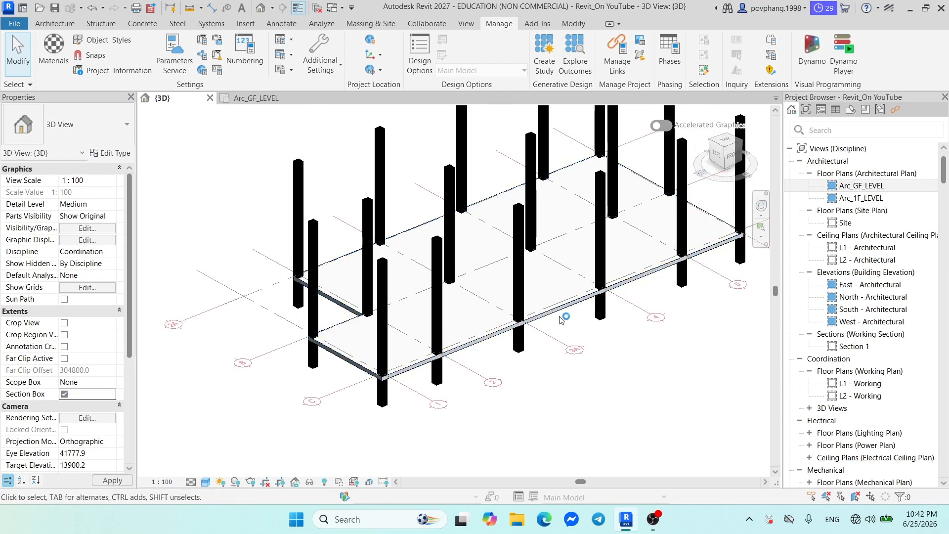
{"action": "scroll", "coordinate": [460, 370], "scroll_direction": "down", "scroll_amount": 2}
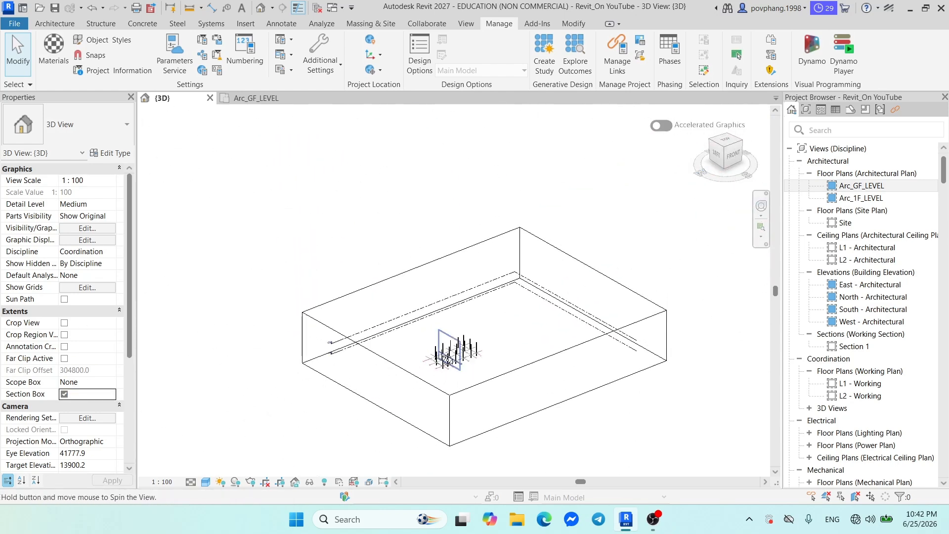
{"action": "middle_click_drag", "start_coordinate": [457, 369], "coordinate": [355, 341], "text": "shift"}
{"action": "left_click", "coordinate": [331, 342]}
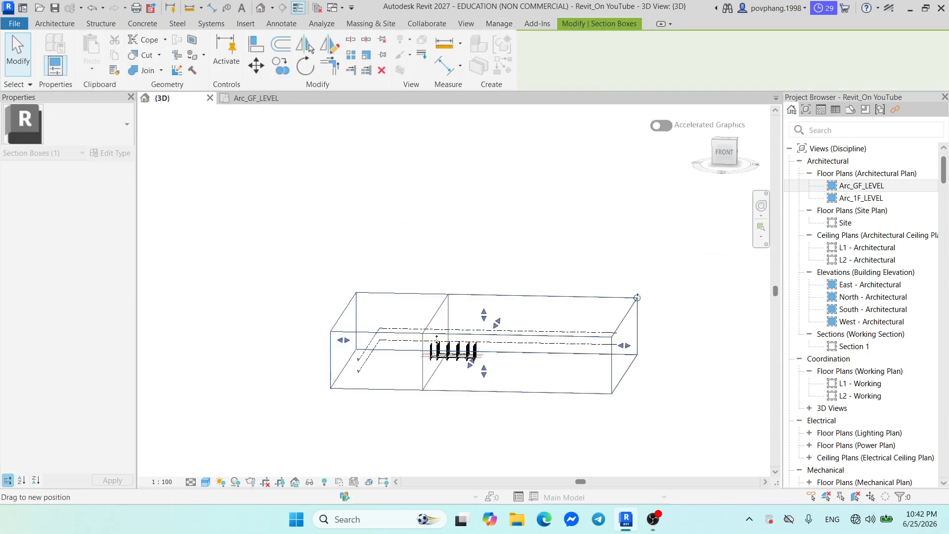
{"action": "middle_click_drag", "start_coordinate": [447, 385], "coordinate": [545, 401], "text": "shift"}
- Examine the cut face of the slab where the section box slices through it
{"action": "scroll", "coordinate": [545, 401], "scroll_direction": "up", "scroll_amount": 10}
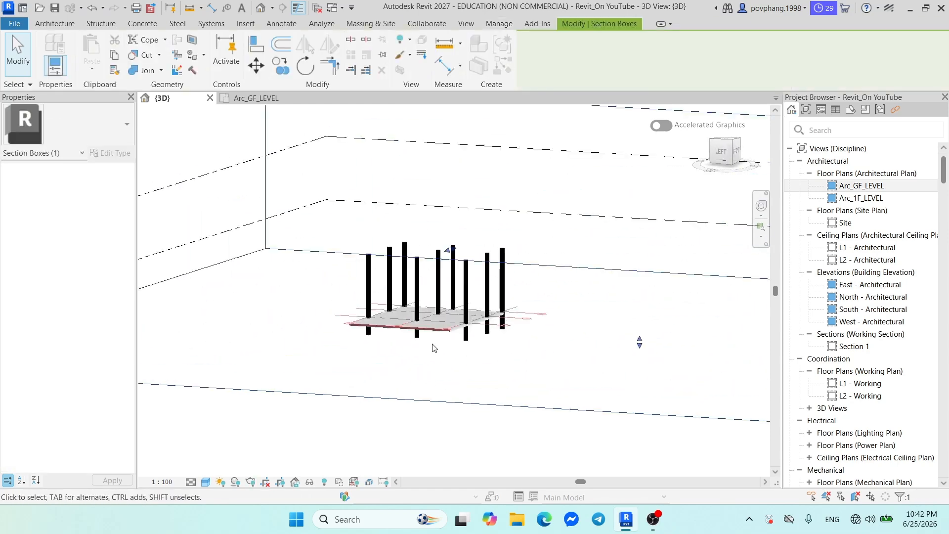
{"action": "scroll", "coordinate": [560, 304], "scroll_direction": "down", "scroll_amount": 5}
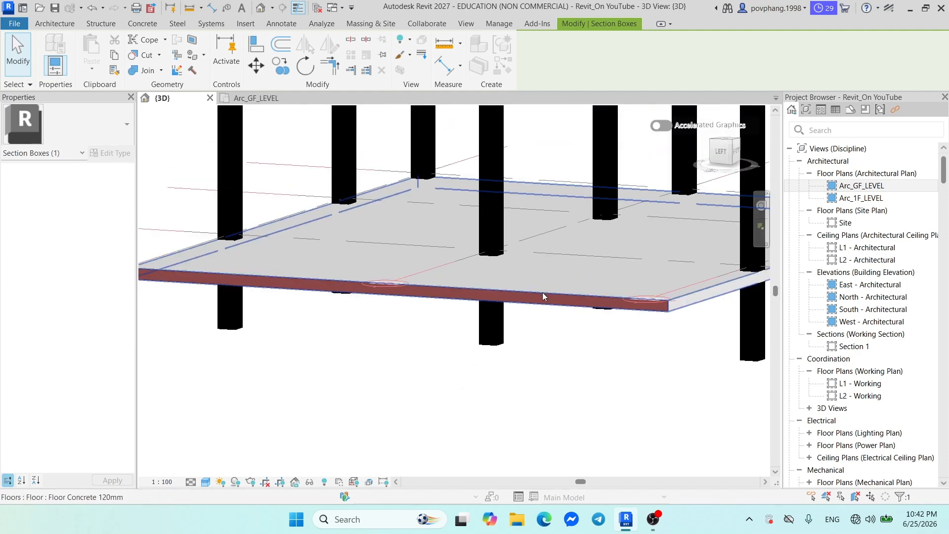
{"action": "middle_click_drag", "start_coordinate": [558, 277], "coordinate": [487, 305]}
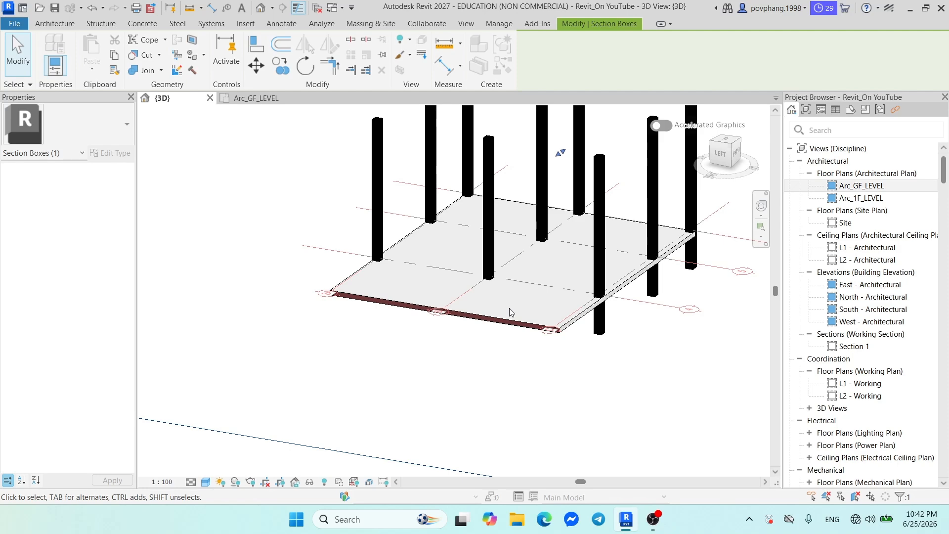
{"action": "scroll", "coordinate": [390, 339], "scroll_direction": "down", "scroll_amount": 5}
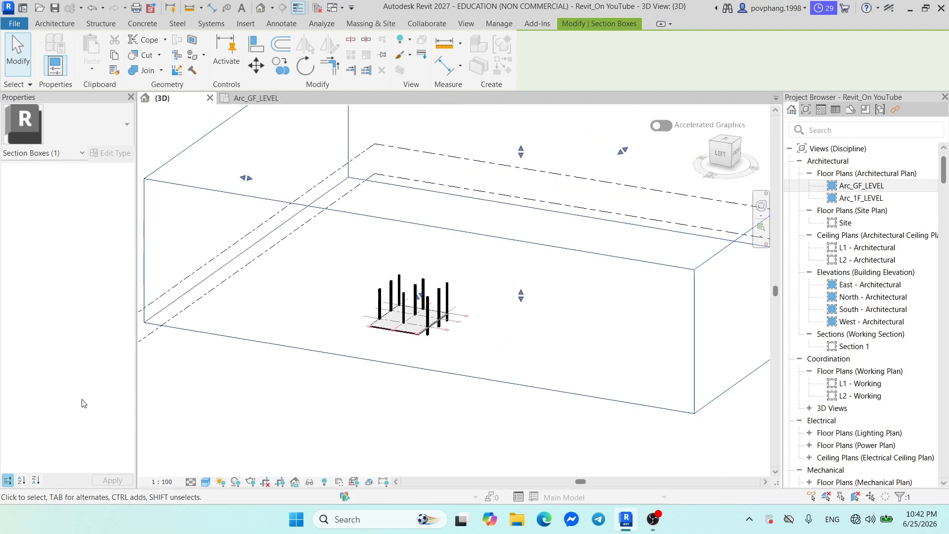
- Deselect the section box and turn it off to show the whole slab and all columns again
{"action": "left_click", "coordinate": [246, 275]}
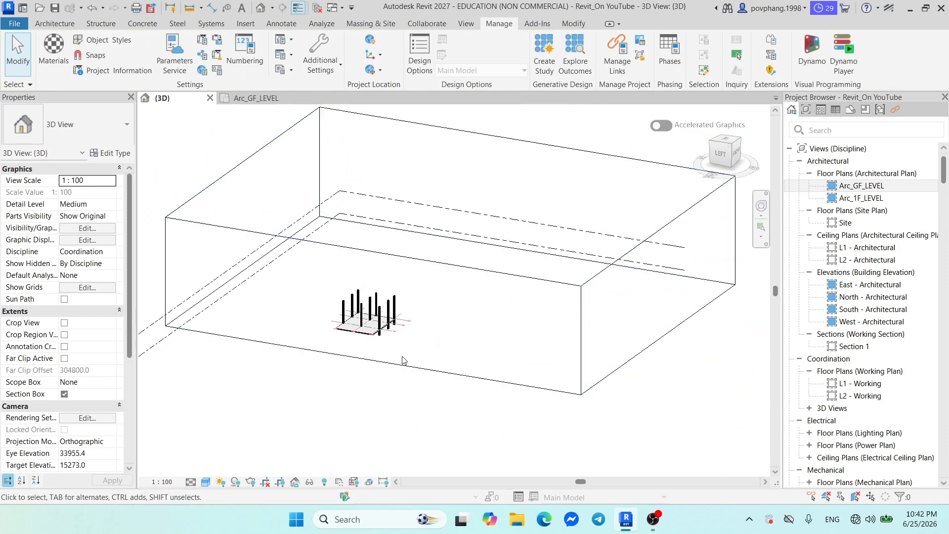
{"action": "middle_click_drag", "start_coordinate": [357, 326], "coordinate": [269, 362], "text": "shift"}
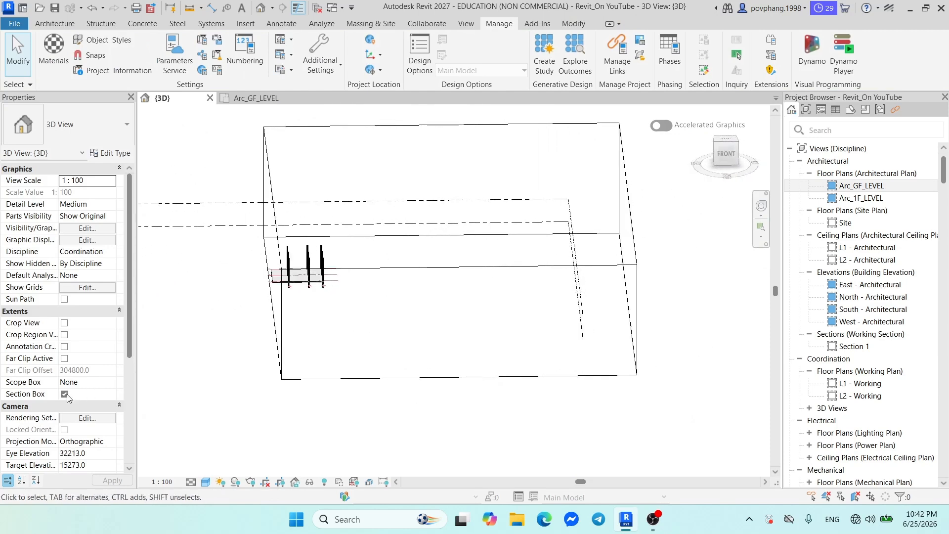
{"action": "left_click", "coordinate": [64, 393]}
{"action": "middle_click_drag", "start_coordinate": [451, 332], "coordinate": [594, 328], "text": "shift"}
{"action": "scroll", "coordinate": [420, 296], "scroll_direction": "up", "scroll_amount": 8}
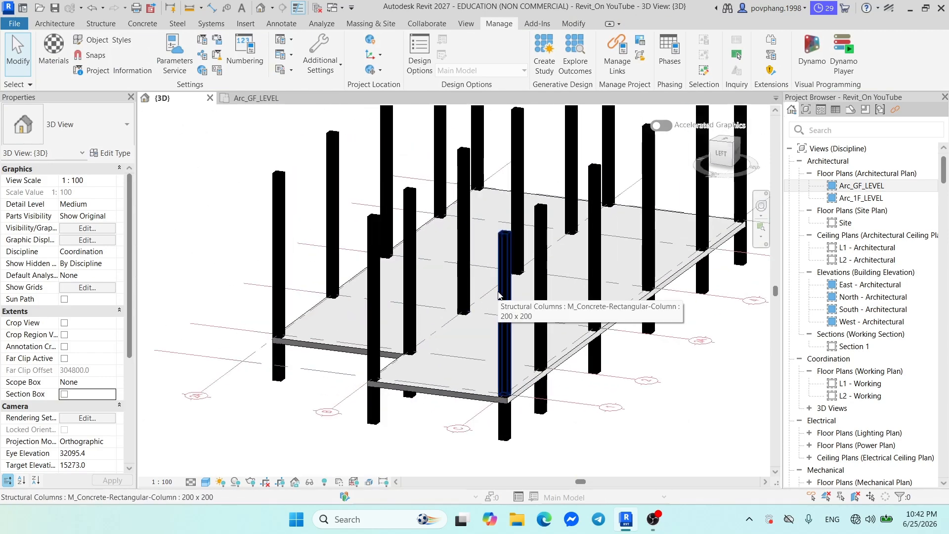
- Look through the type parameters of the 200 x 200 concrete column at the slab's corner, then close them without changes
{"action": "left_click", "coordinate": [278, 239]}
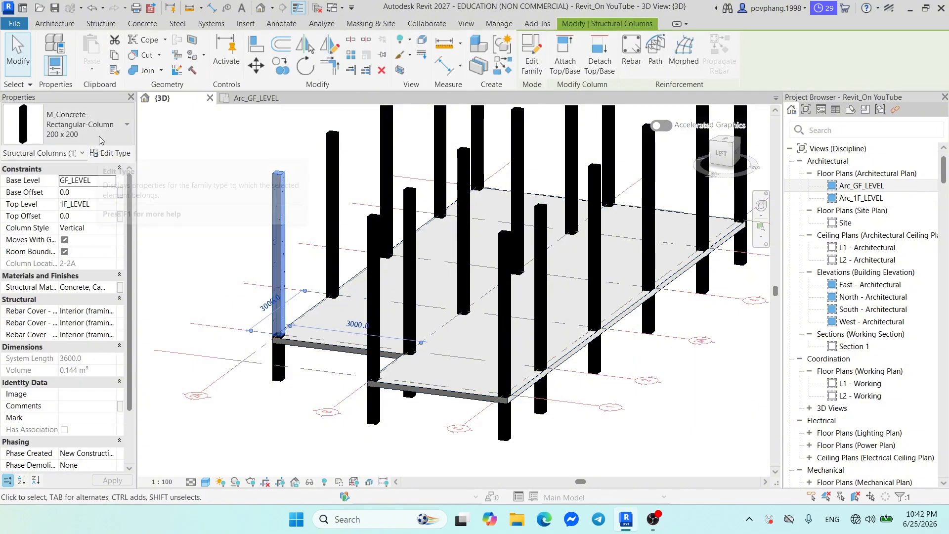
{"action": "left_click", "coordinate": [110, 153]}
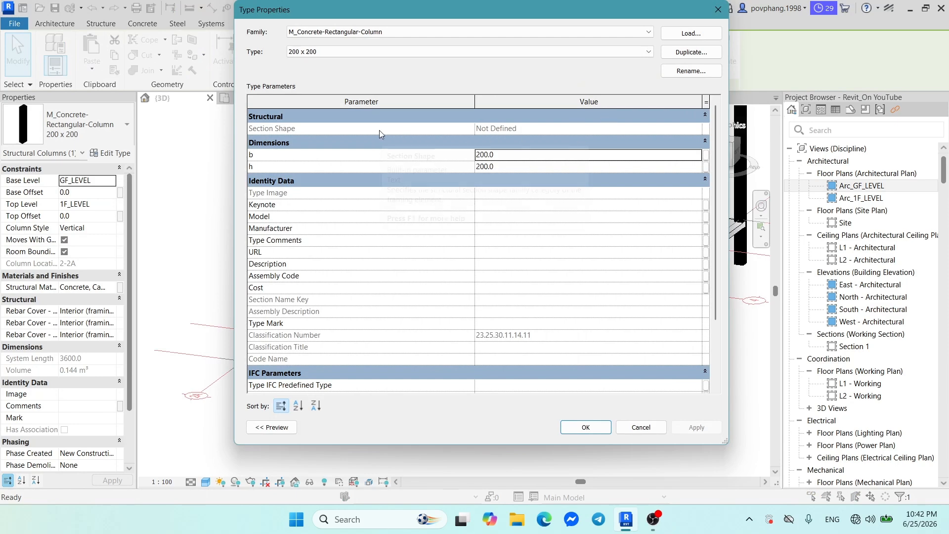
{"action": "scroll", "coordinate": [379, 129], "scroll_direction": "down", "scroll_amount": 2}
{"action": "scroll", "coordinate": [368, 174], "scroll_direction": "up", "scroll_amount": 2}
{"action": "scroll", "coordinate": [377, 180], "scroll_direction": "down", "scroll_amount": 3}
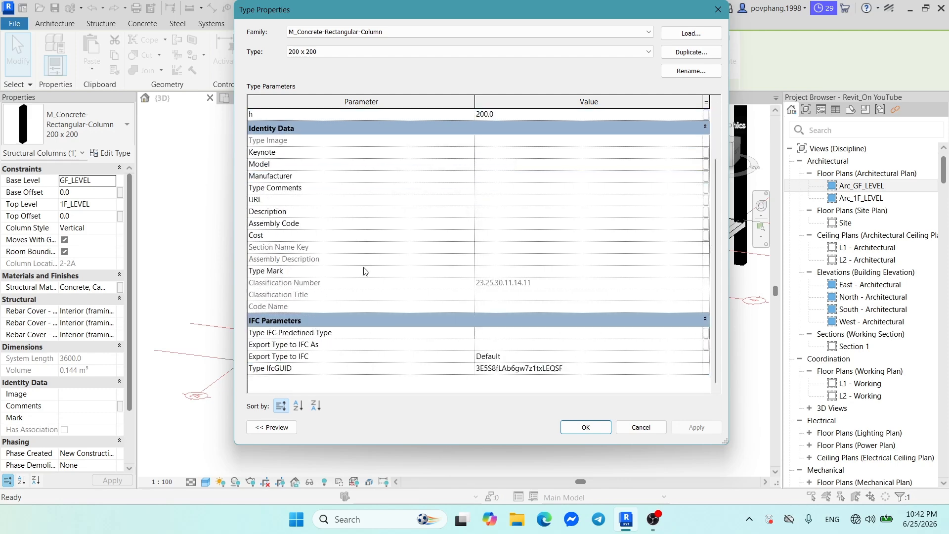
{"action": "scroll", "coordinate": [362, 234], "scroll_direction": "up", "scroll_amount": 3}
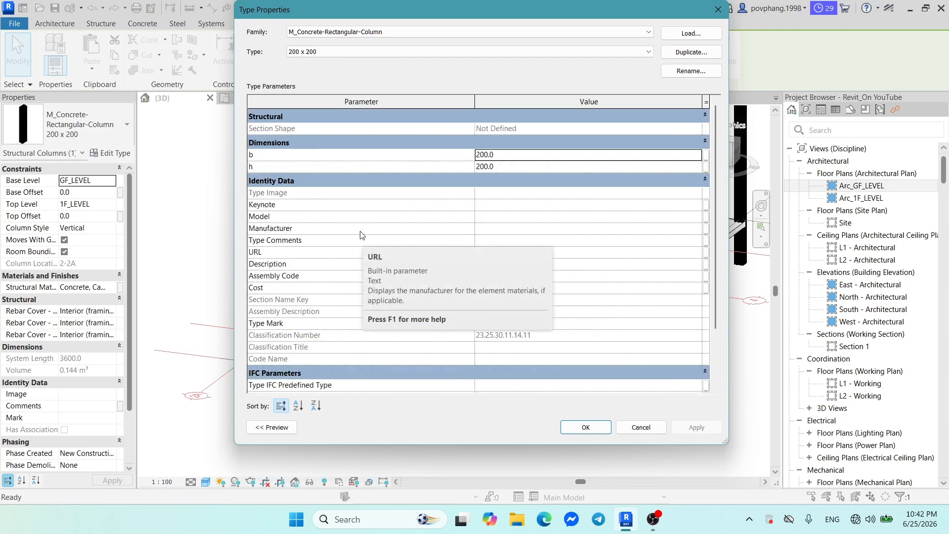
{"action": "key", "text": "Escape"}
{"action": "key", "text": "Escape"}
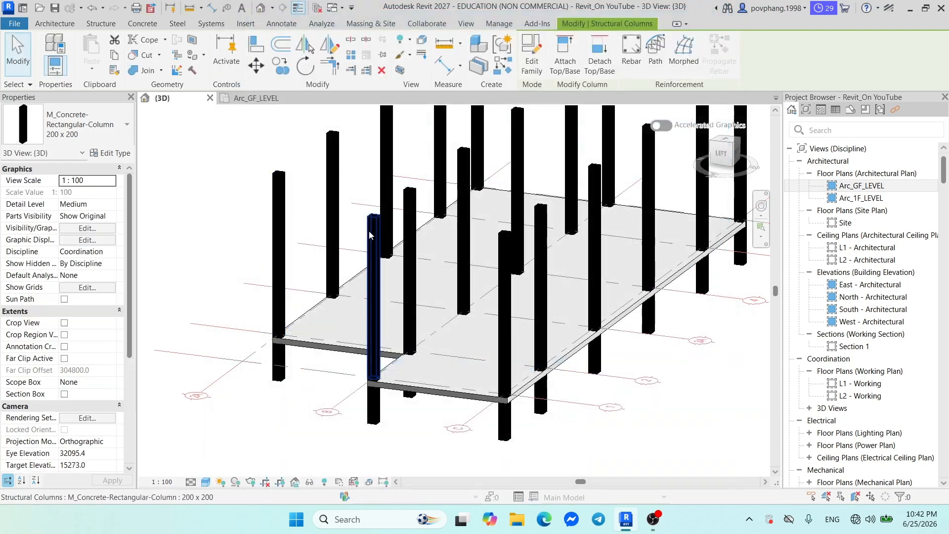
- Recheck the same column's type properties, including its Dimensions and Identity Data parameters, and leave them unchanged
{"action": "left_click", "coordinate": [279, 233]}
{"action": "left_click", "coordinate": [110, 153]}
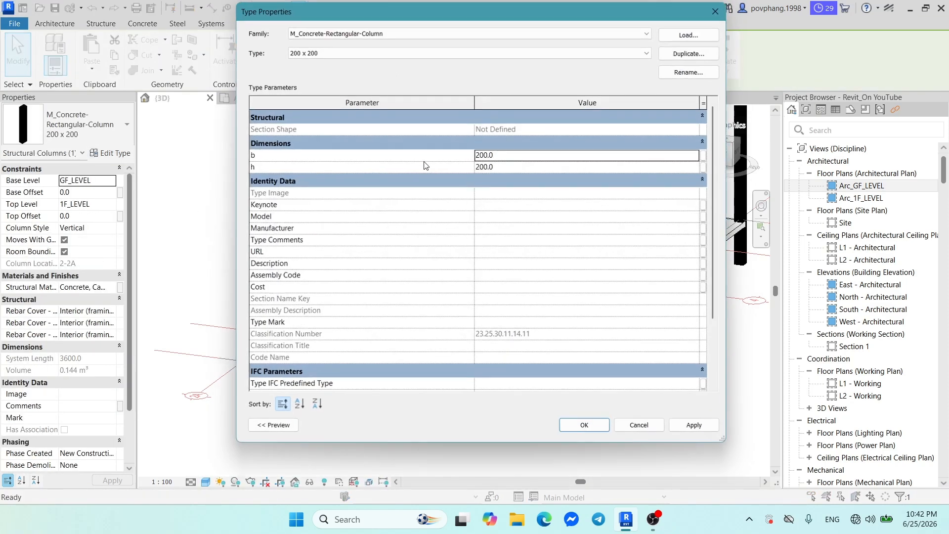
{"action": "scroll", "coordinate": [378, 201], "scroll_direction": "up", "scroll_amount": 2}
{"action": "left_click", "coordinate": [525, 155]}
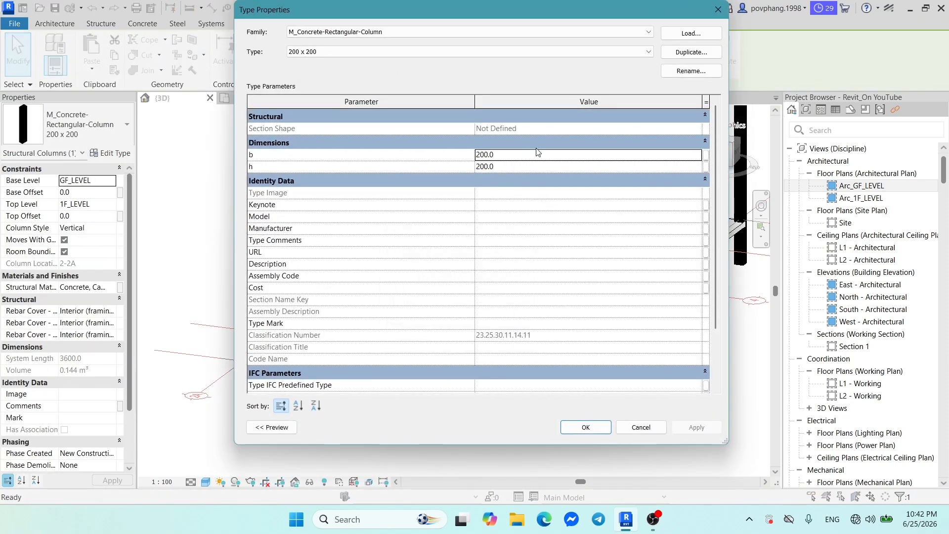
{"action": "left_click", "coordinate": [455, 144]}
{"action": "left_click", "coordinate": [465, 144]}
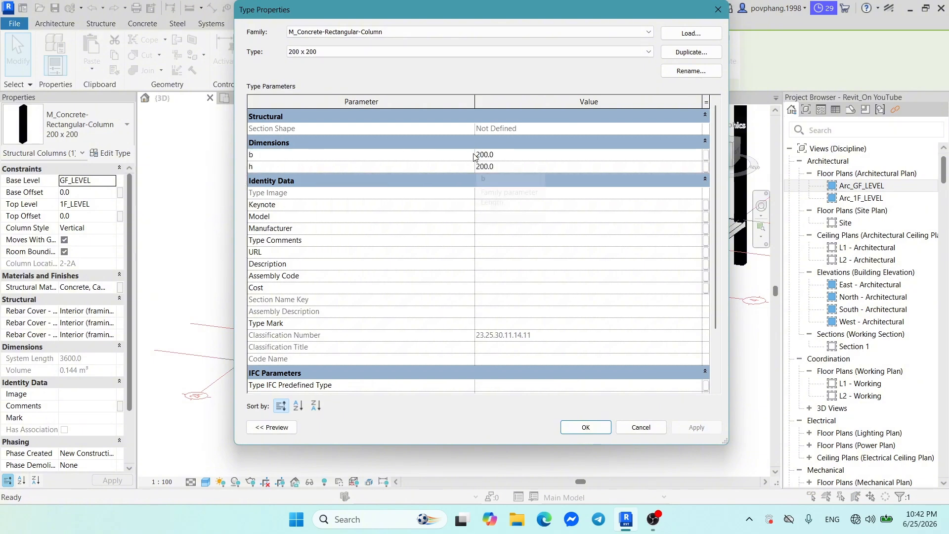
{"action": "scroll", "coordinate": [491, 224], "scroll_direction": "down", "scroll_amount": 2}
{"action": "scroll", "coordinate": [422, 284], "scroll_direction": "up", "scroll_amount": 2}
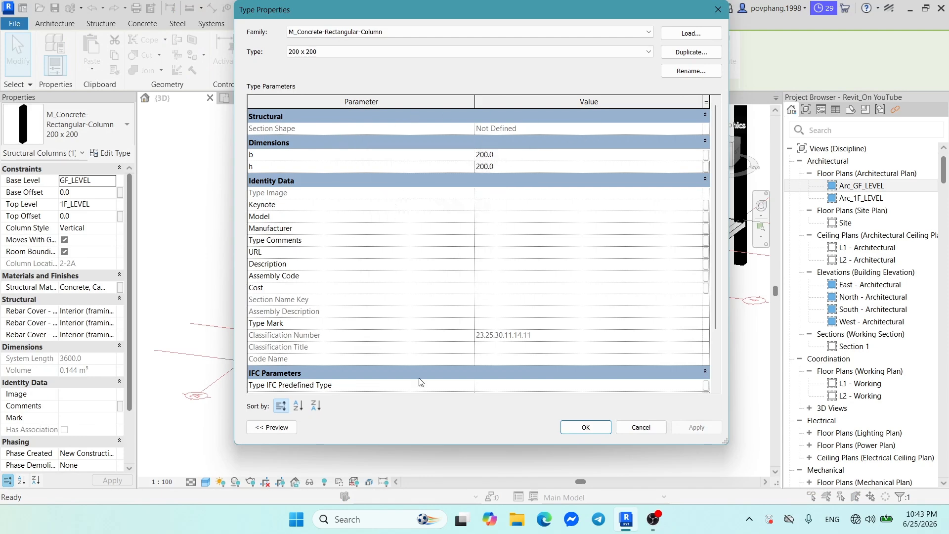
{"action": "key", "text": "Escape"}
{"action": "key", "text": "Escape"}
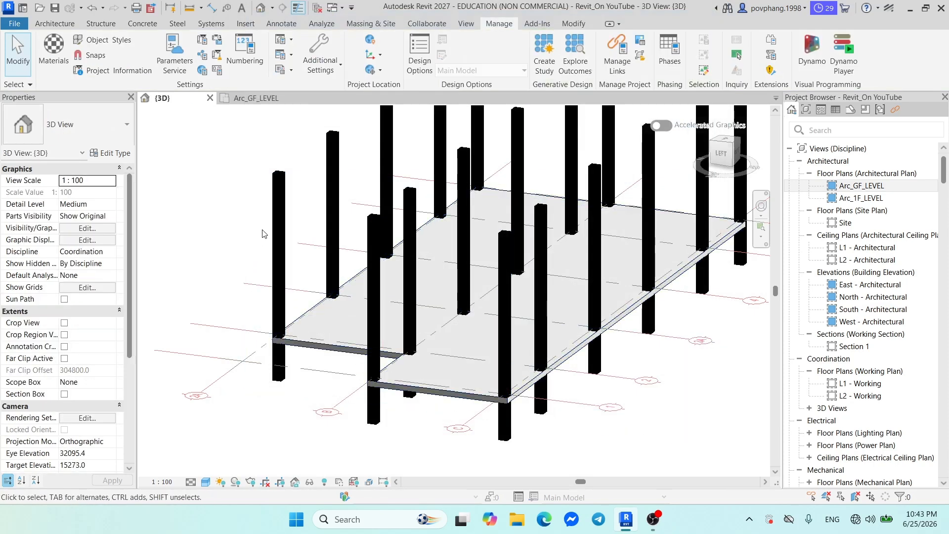
- Examine the finished floor slab and its columns as a whole from another angle in the 3D view
{"action": "scroll", "coordinate": [445, 317], "scroll_direction": "down", "scroll_amount": 3}
{"action": "middle_click_drag", "start_coordinate": [441, 317], "coordinate": [509, 368], "text": "shift"}
{"action": "scroll", "coordinate": [423, 340], "scroll_direction": "down", "scroll_amount": 2}
{"action": "scroll", "coordinate": [462, 321], "scroll_direction": "up", "scroll_amount": 4}
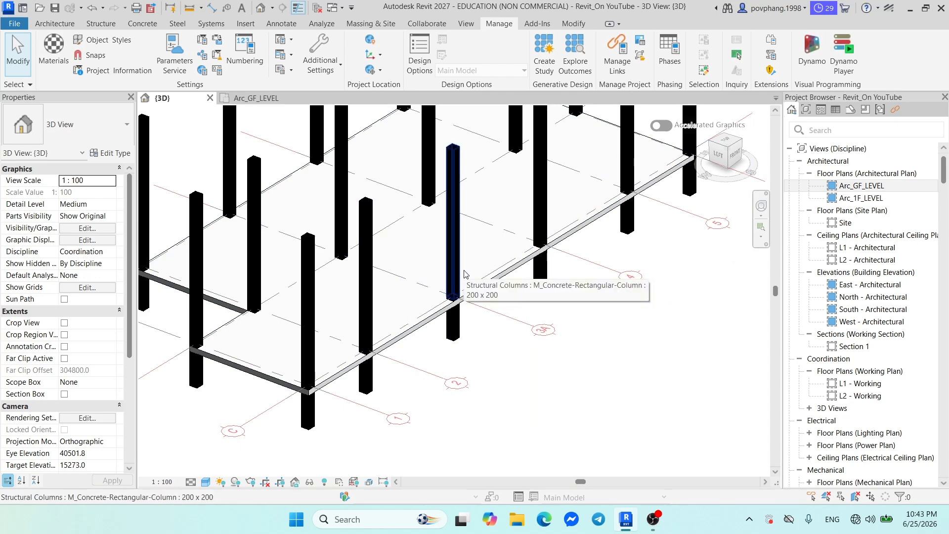
{"action": "scroll", "coordinate": [463, 274], "scroll_direction": "down", "scroll_amount": 3}
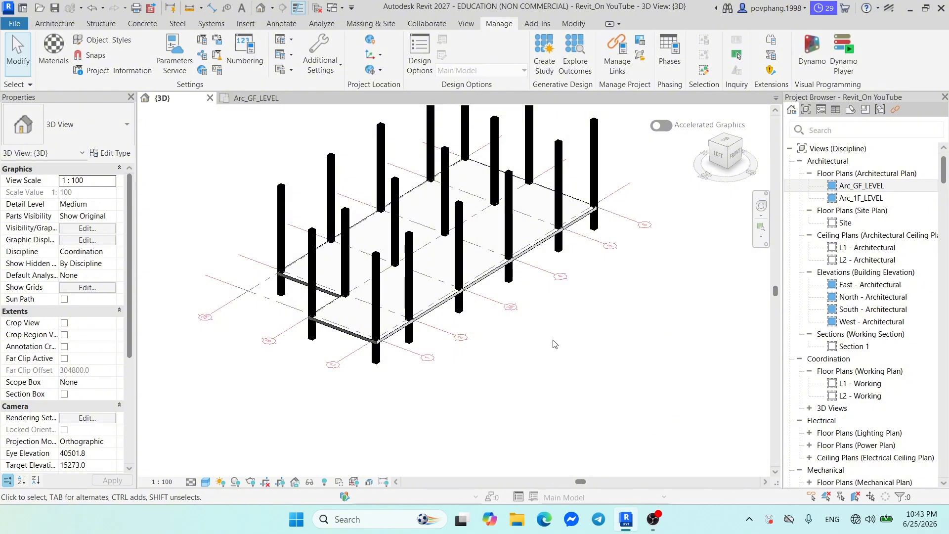
{"action": "middle_click_drag", "start_coordinate": [527, 319], "coordinate": [536, 387]}
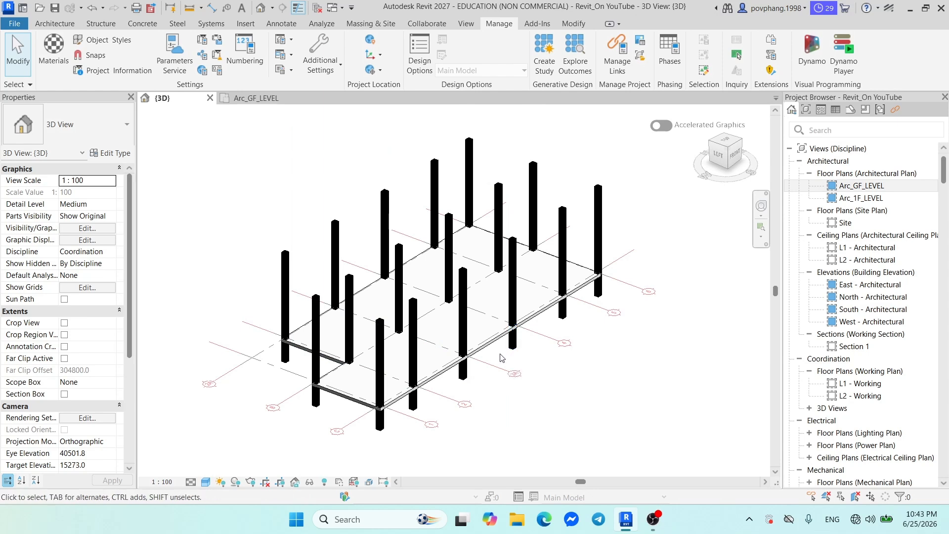
{"action": "scroll", "coordinate": [498, 359], "scroll_direction": "up", "scroll_amount": 2}
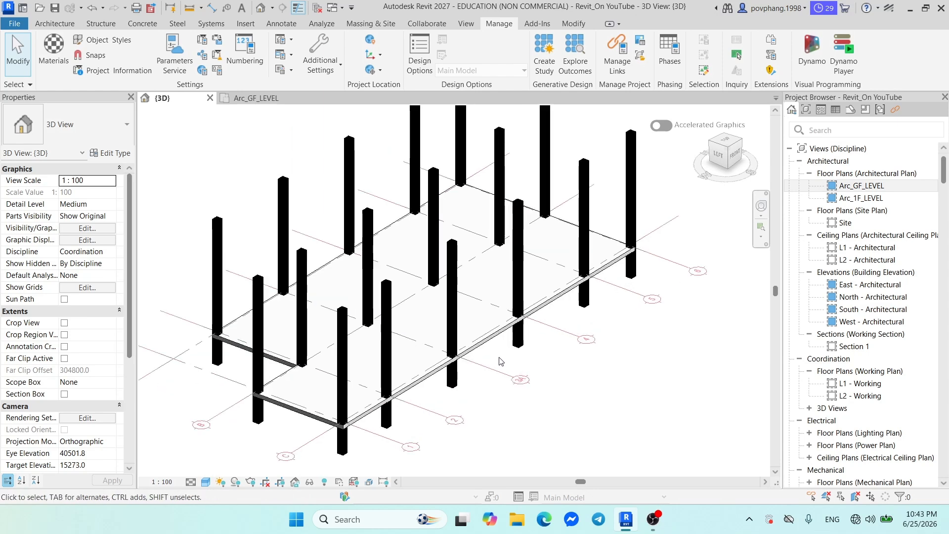